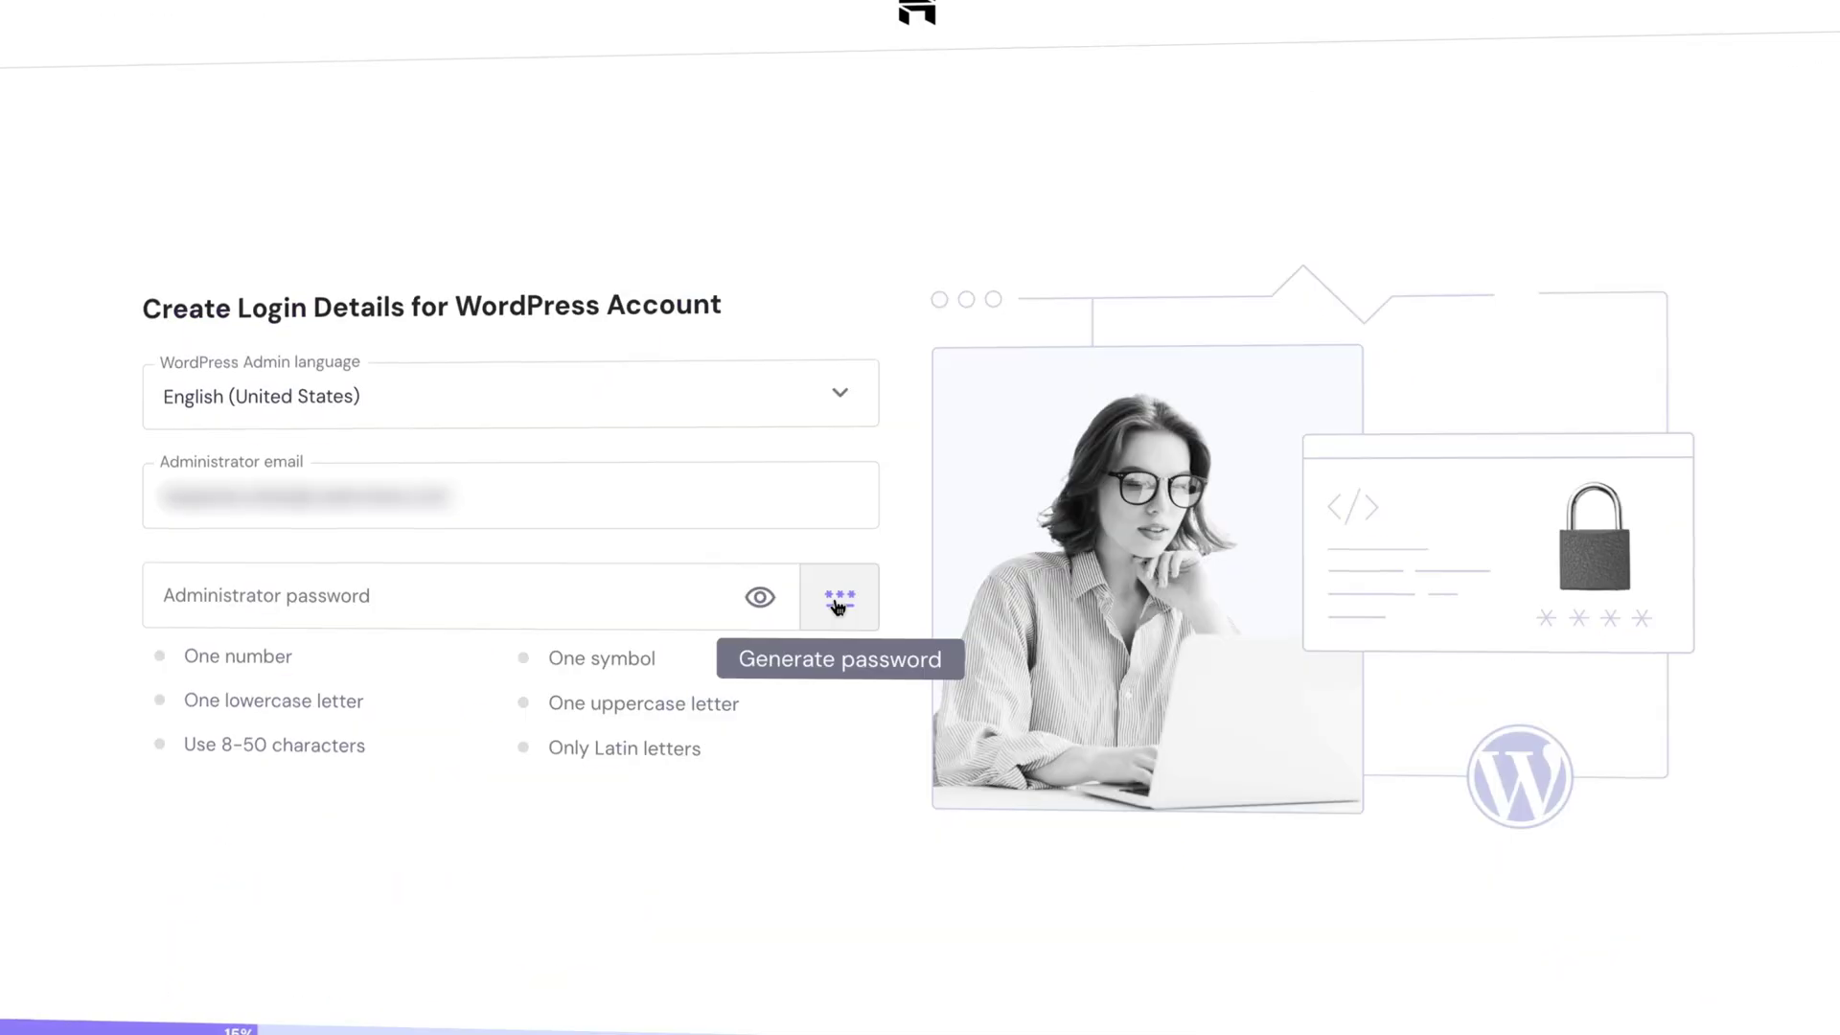
Generate a strong administrator password, then run a website speed test.
left_click(838, 602)
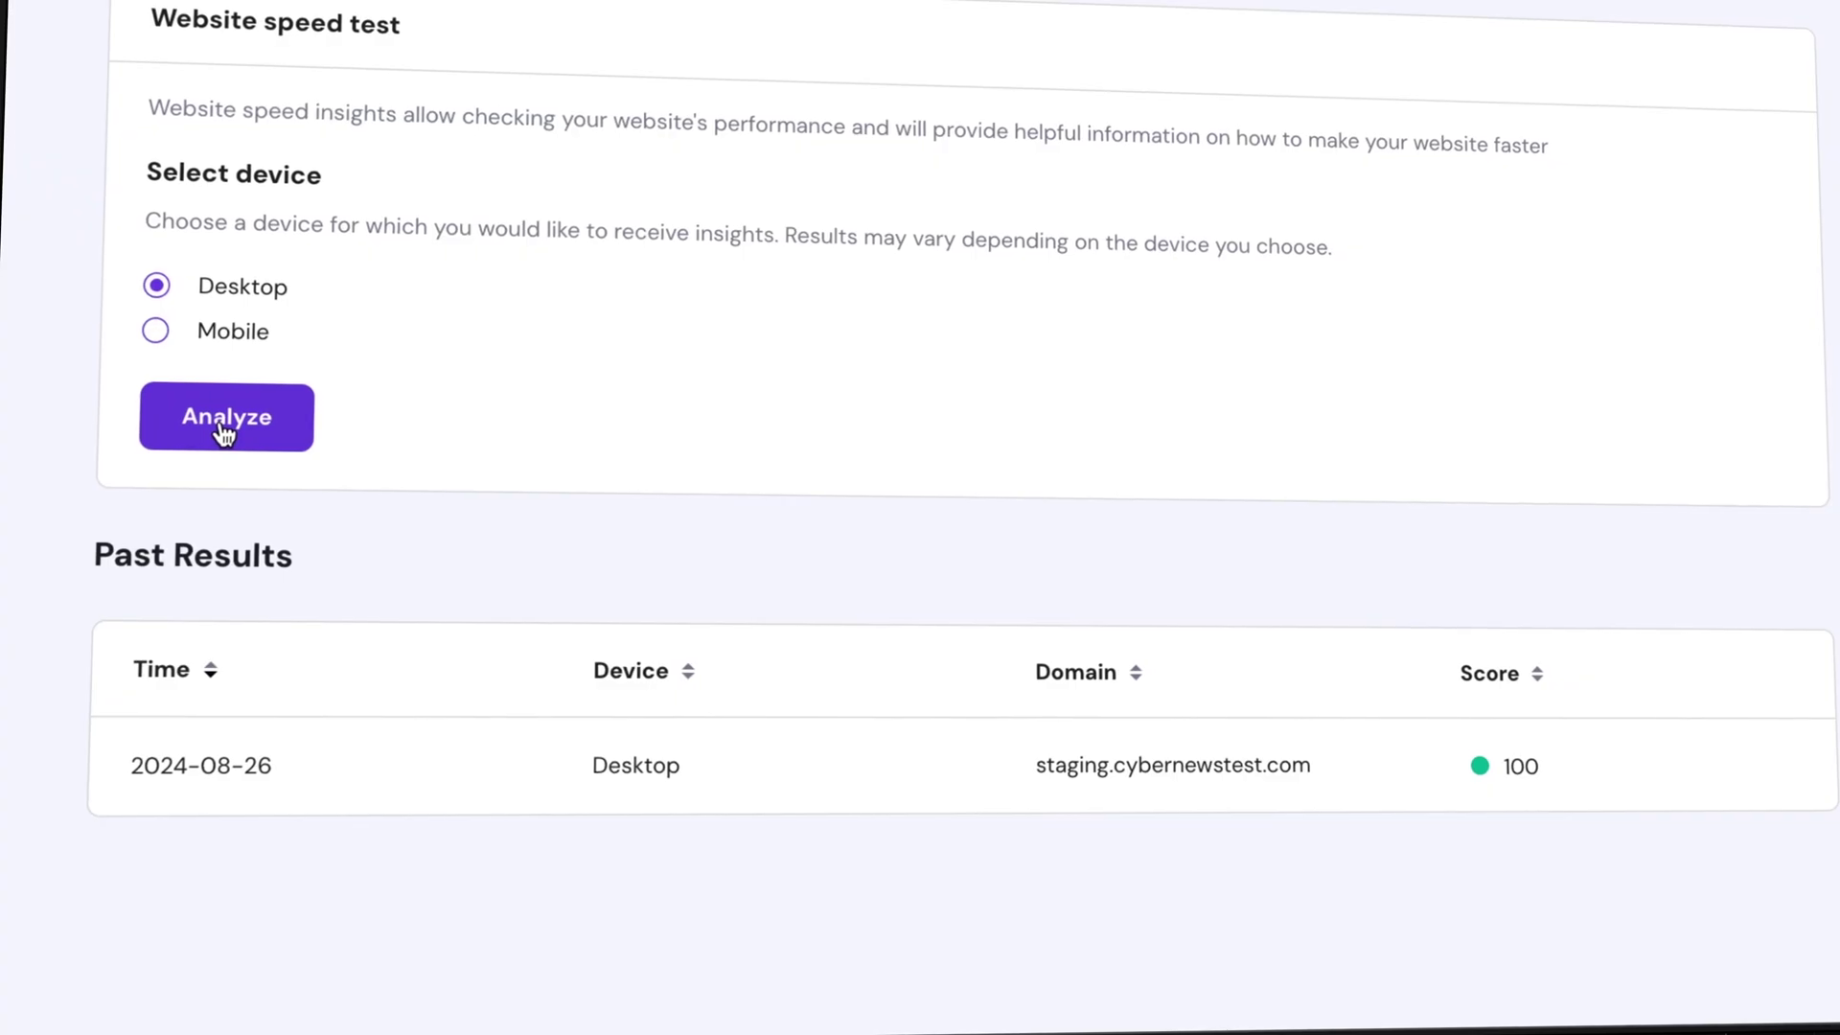
left_click(226, 418)
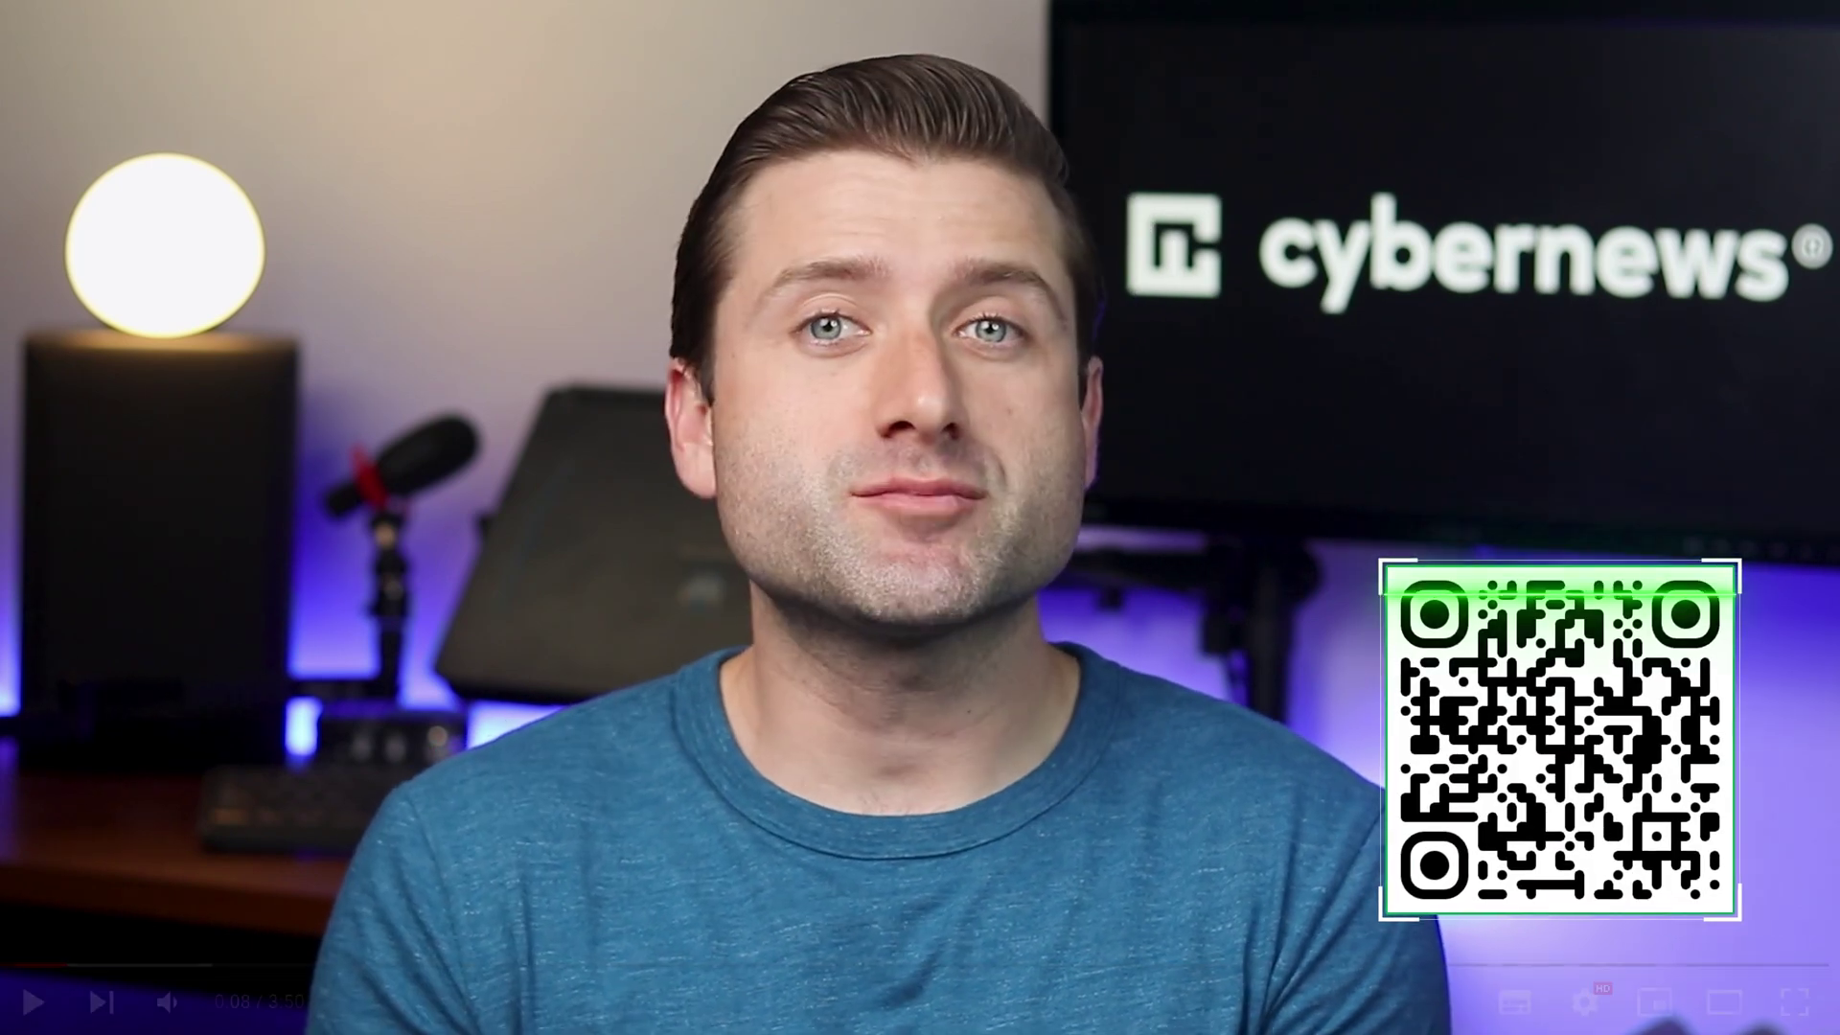
Pause the video on the pricing page with the CYBERNEWS coupon applied.
key("space")
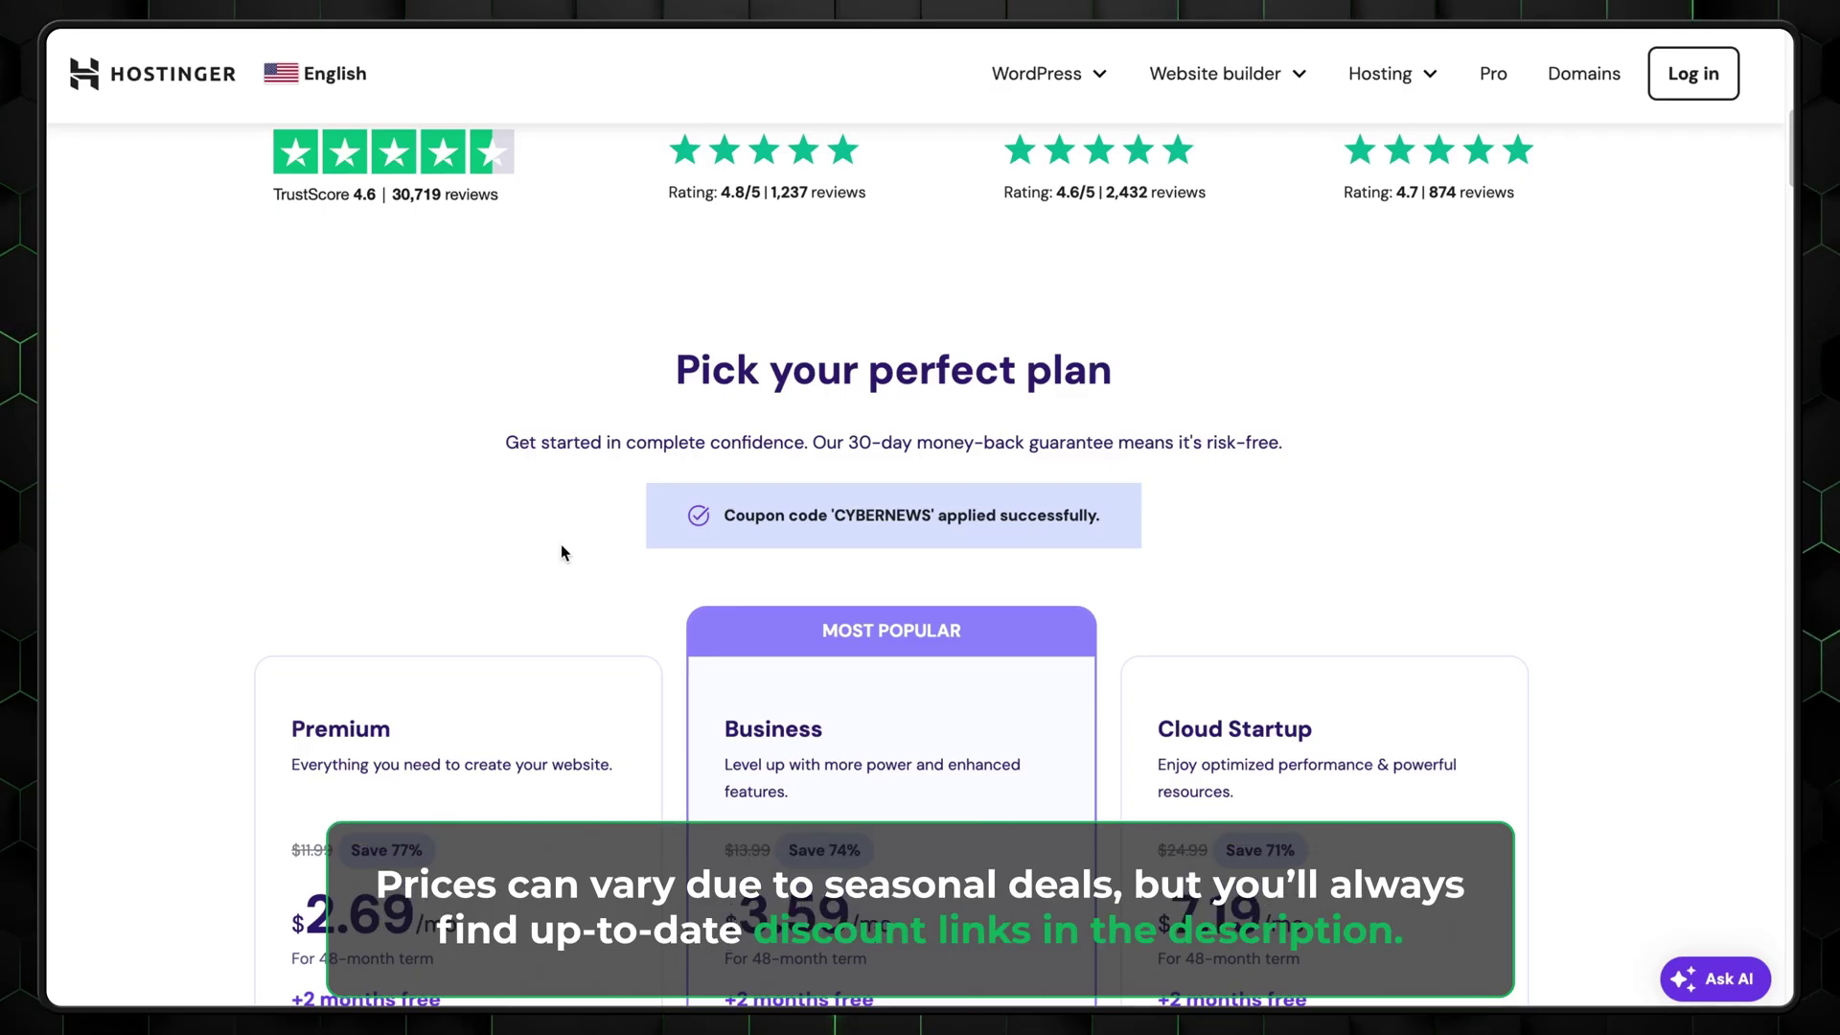
Scroll to the hosting plans and choose the Premium plan to start checkout.
scroll(563, 554, "down", 3)
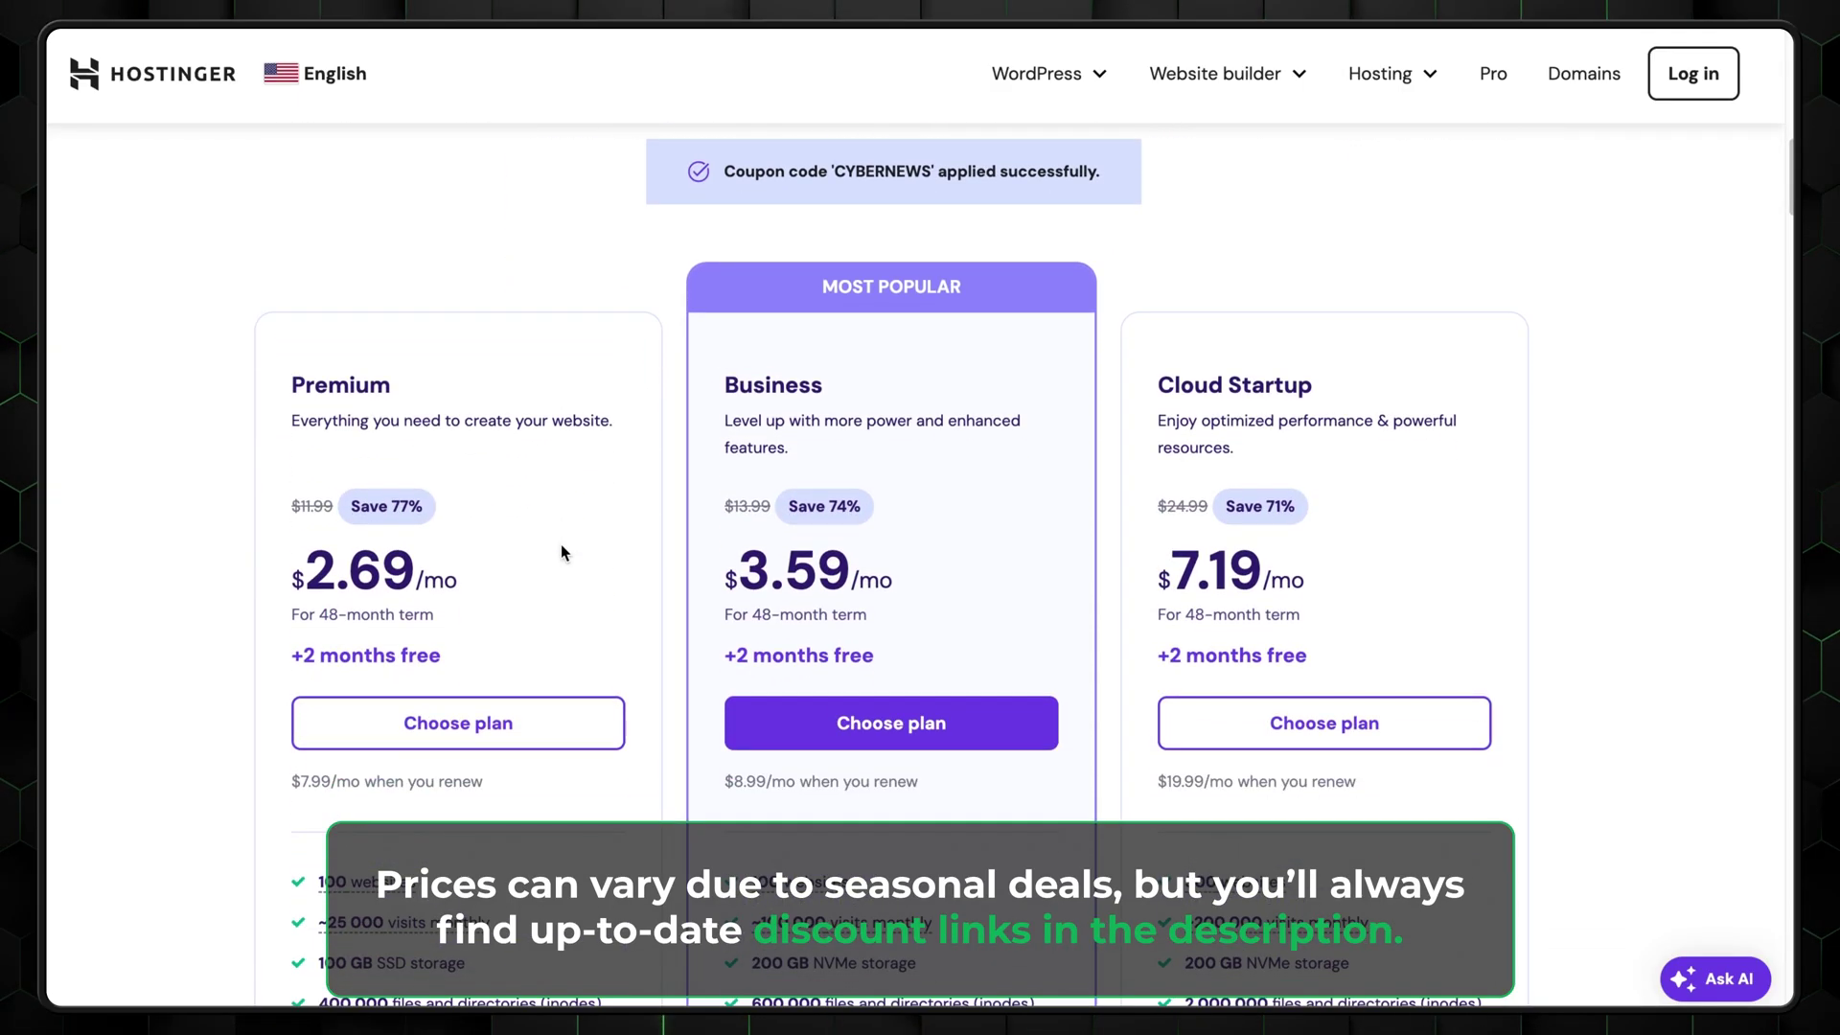
scroll(561, 543, "down", 3)
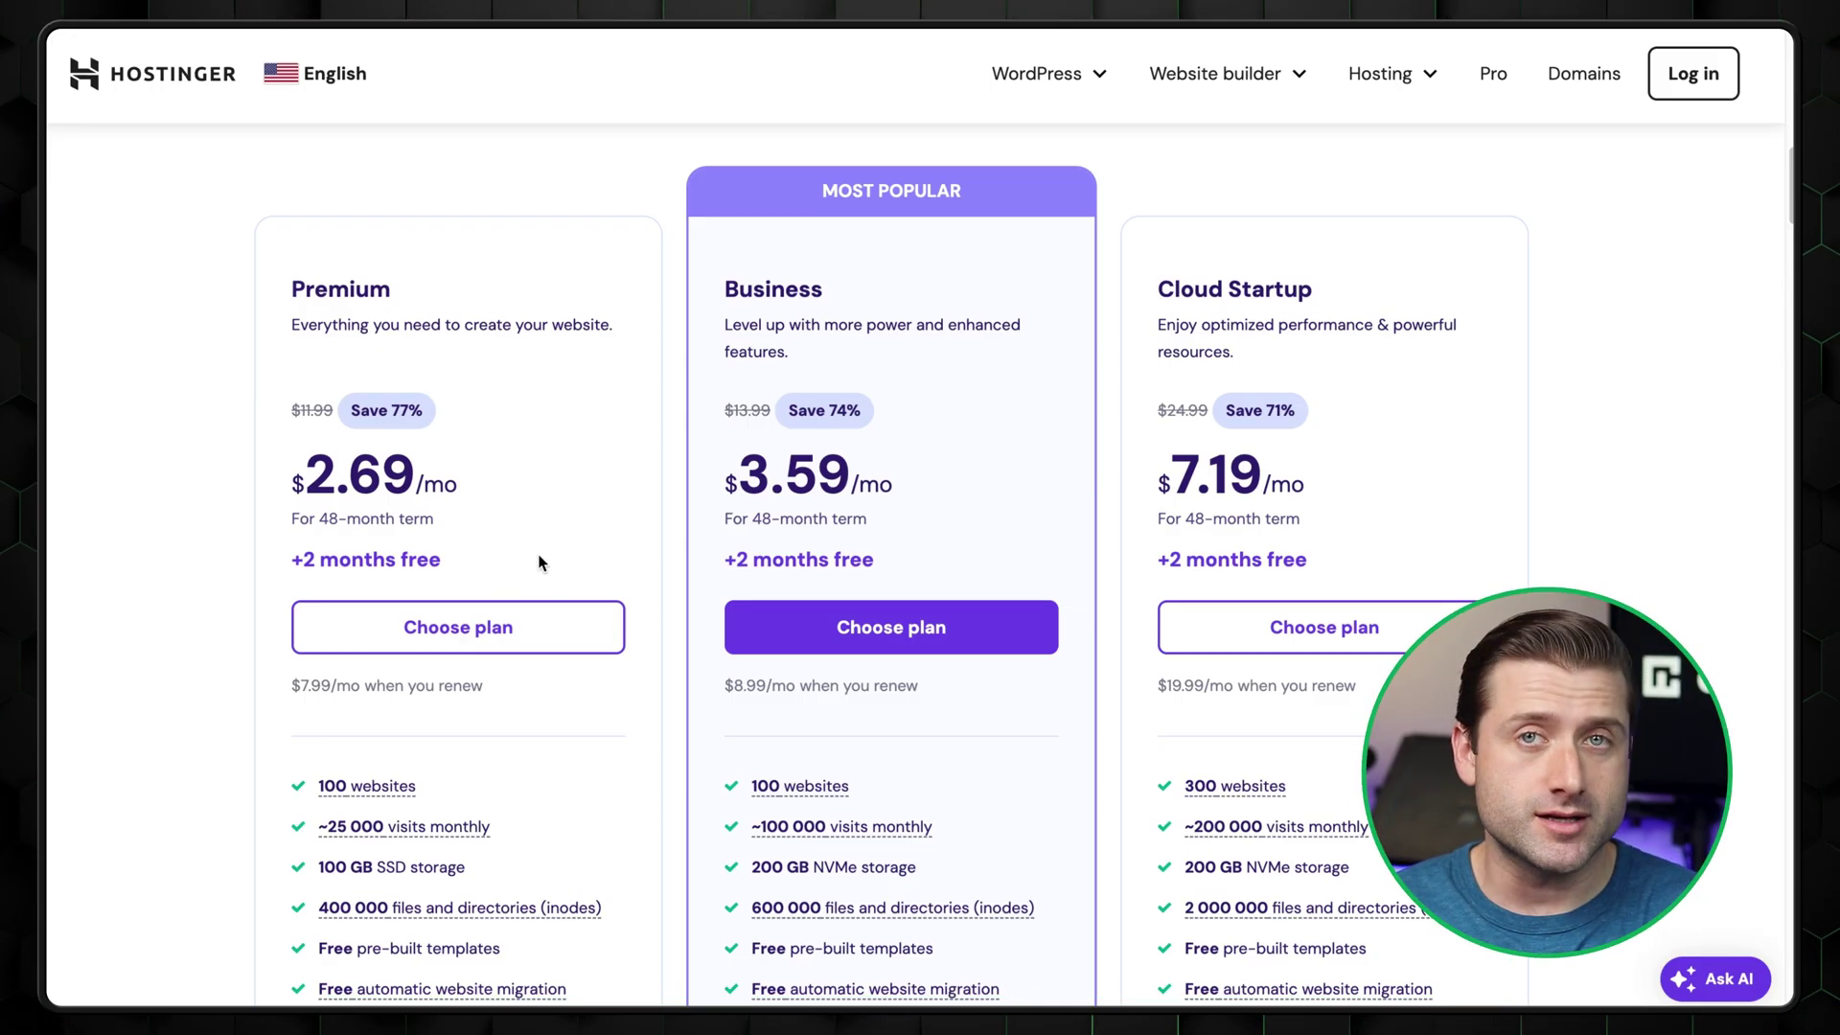
left_click(423, 648)
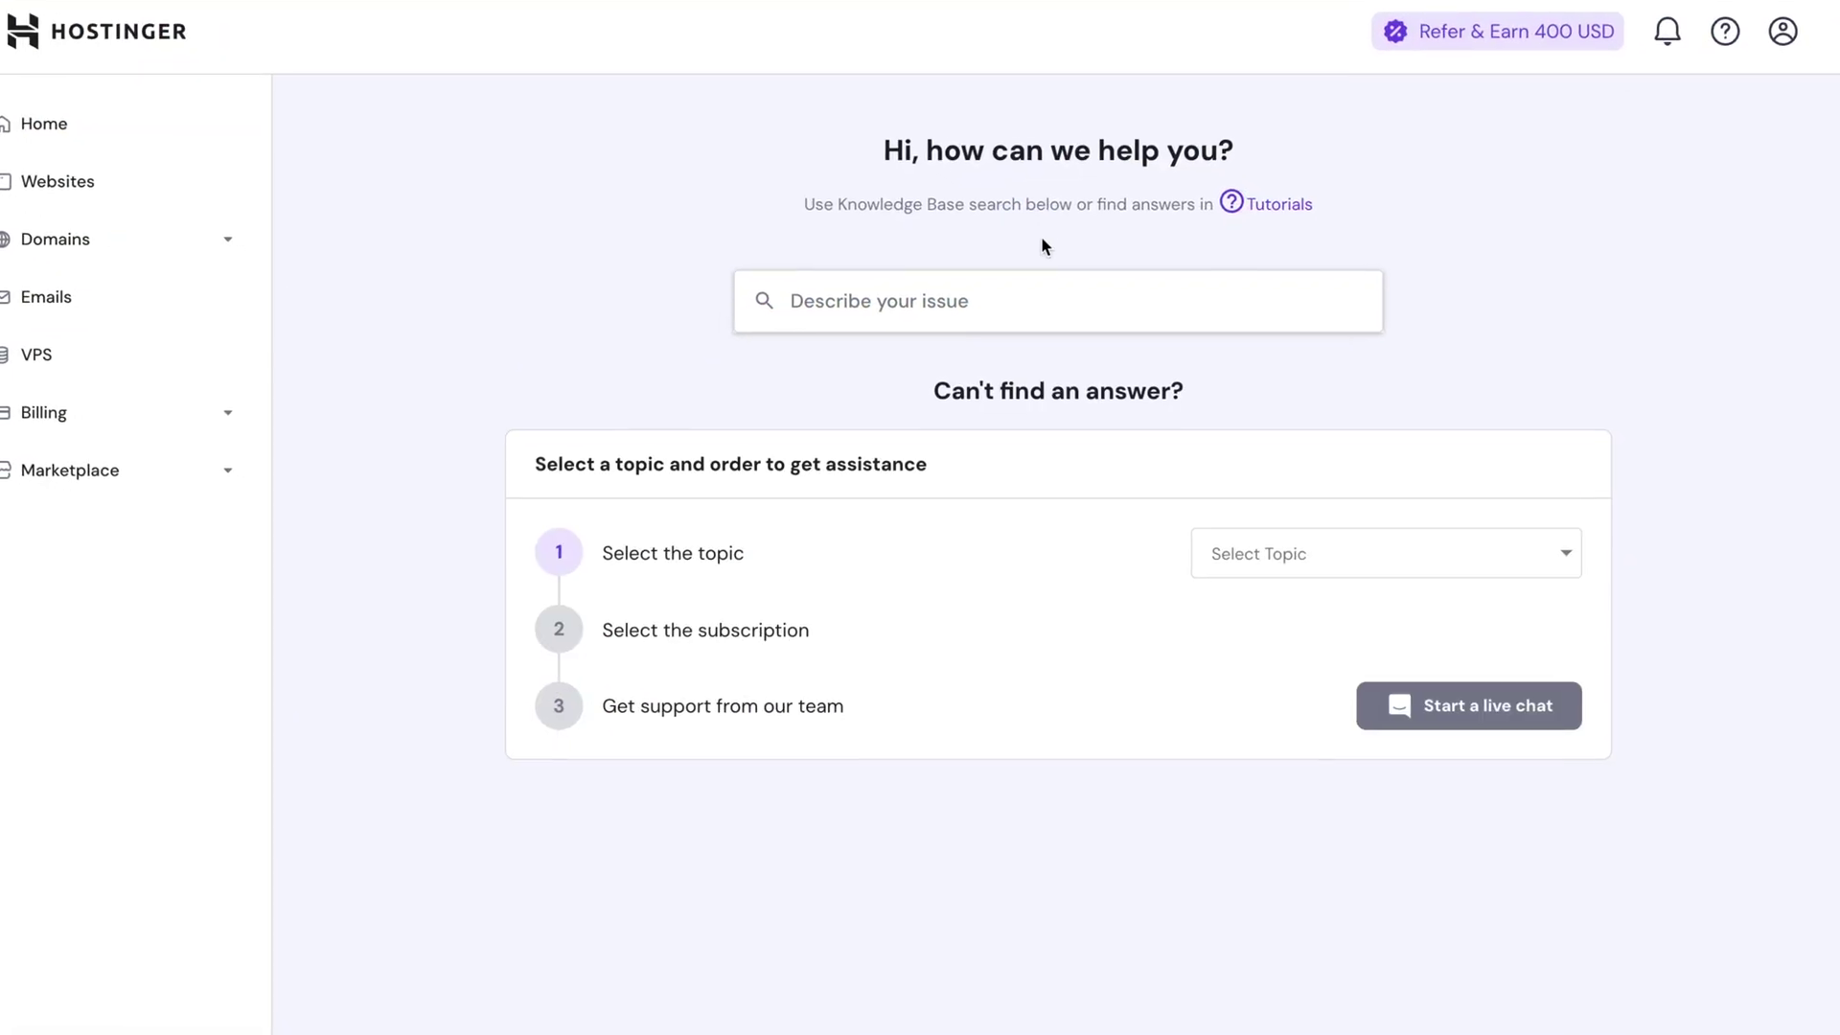
Set the support topic to Billing and open the billing subtopics list.
left_click(1218, 552)
left_click(1237, 868)
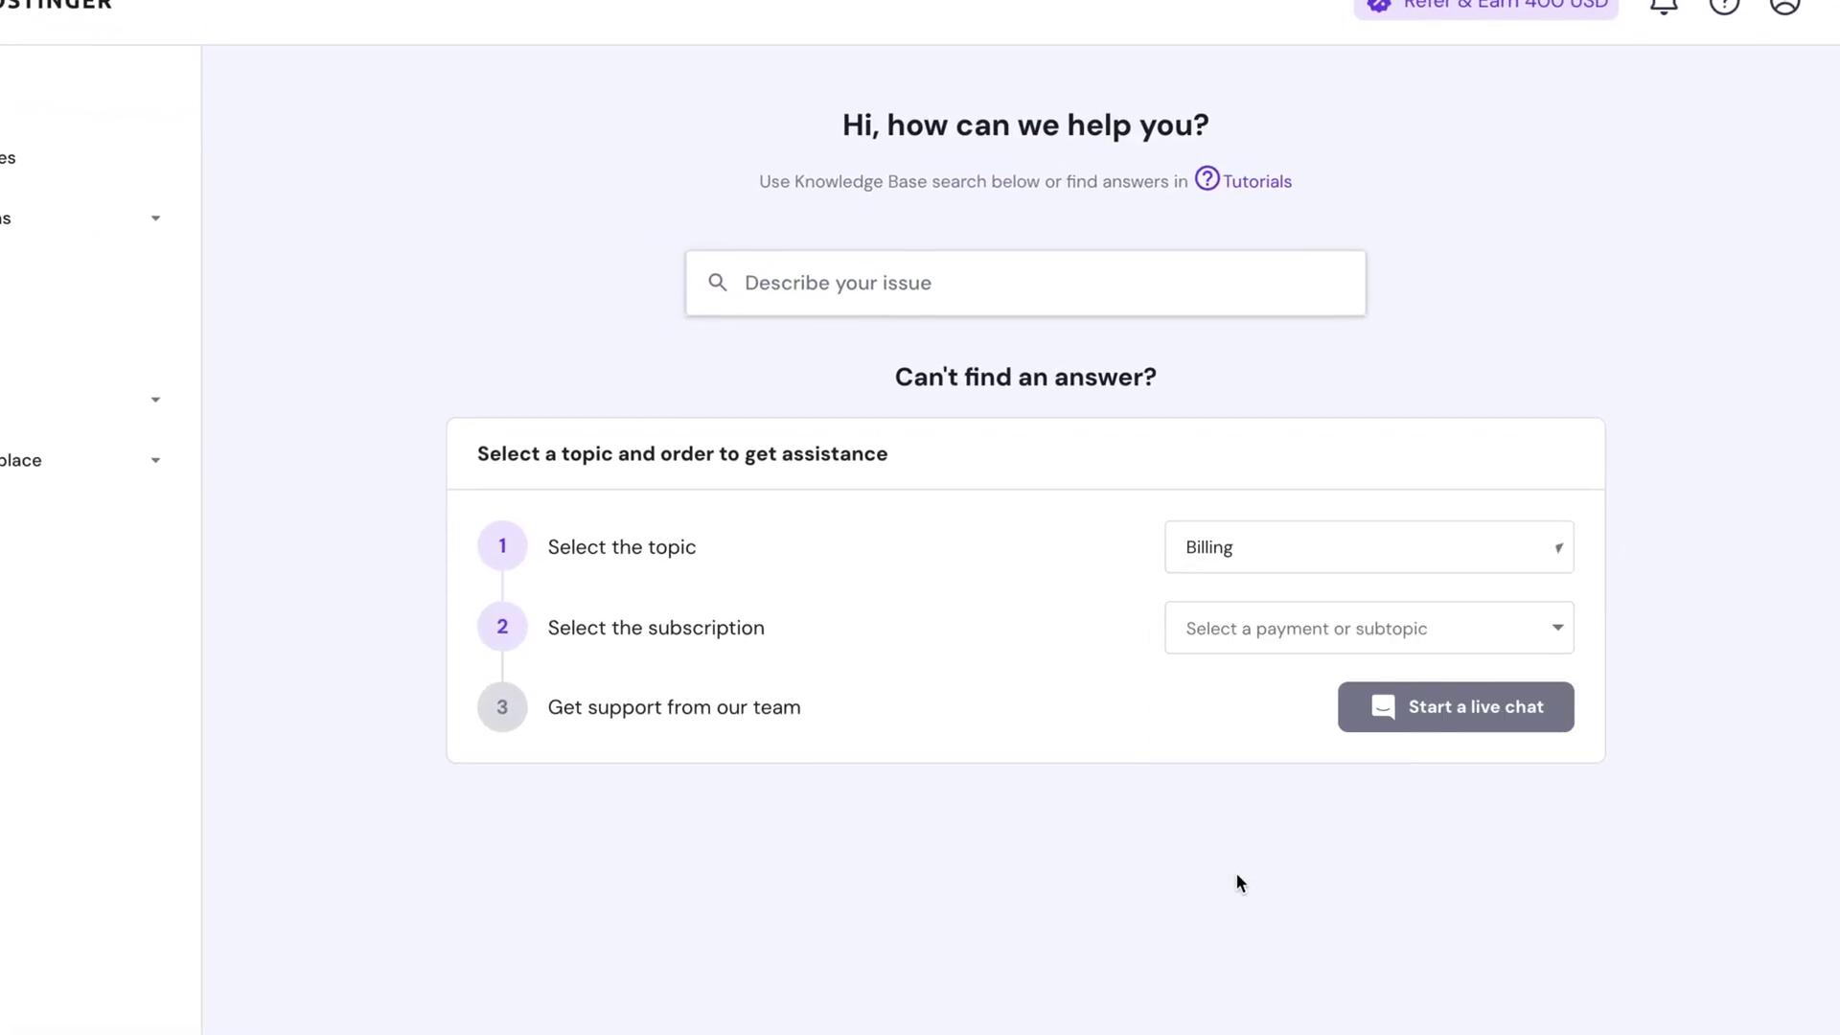
left_click(1184, 628)
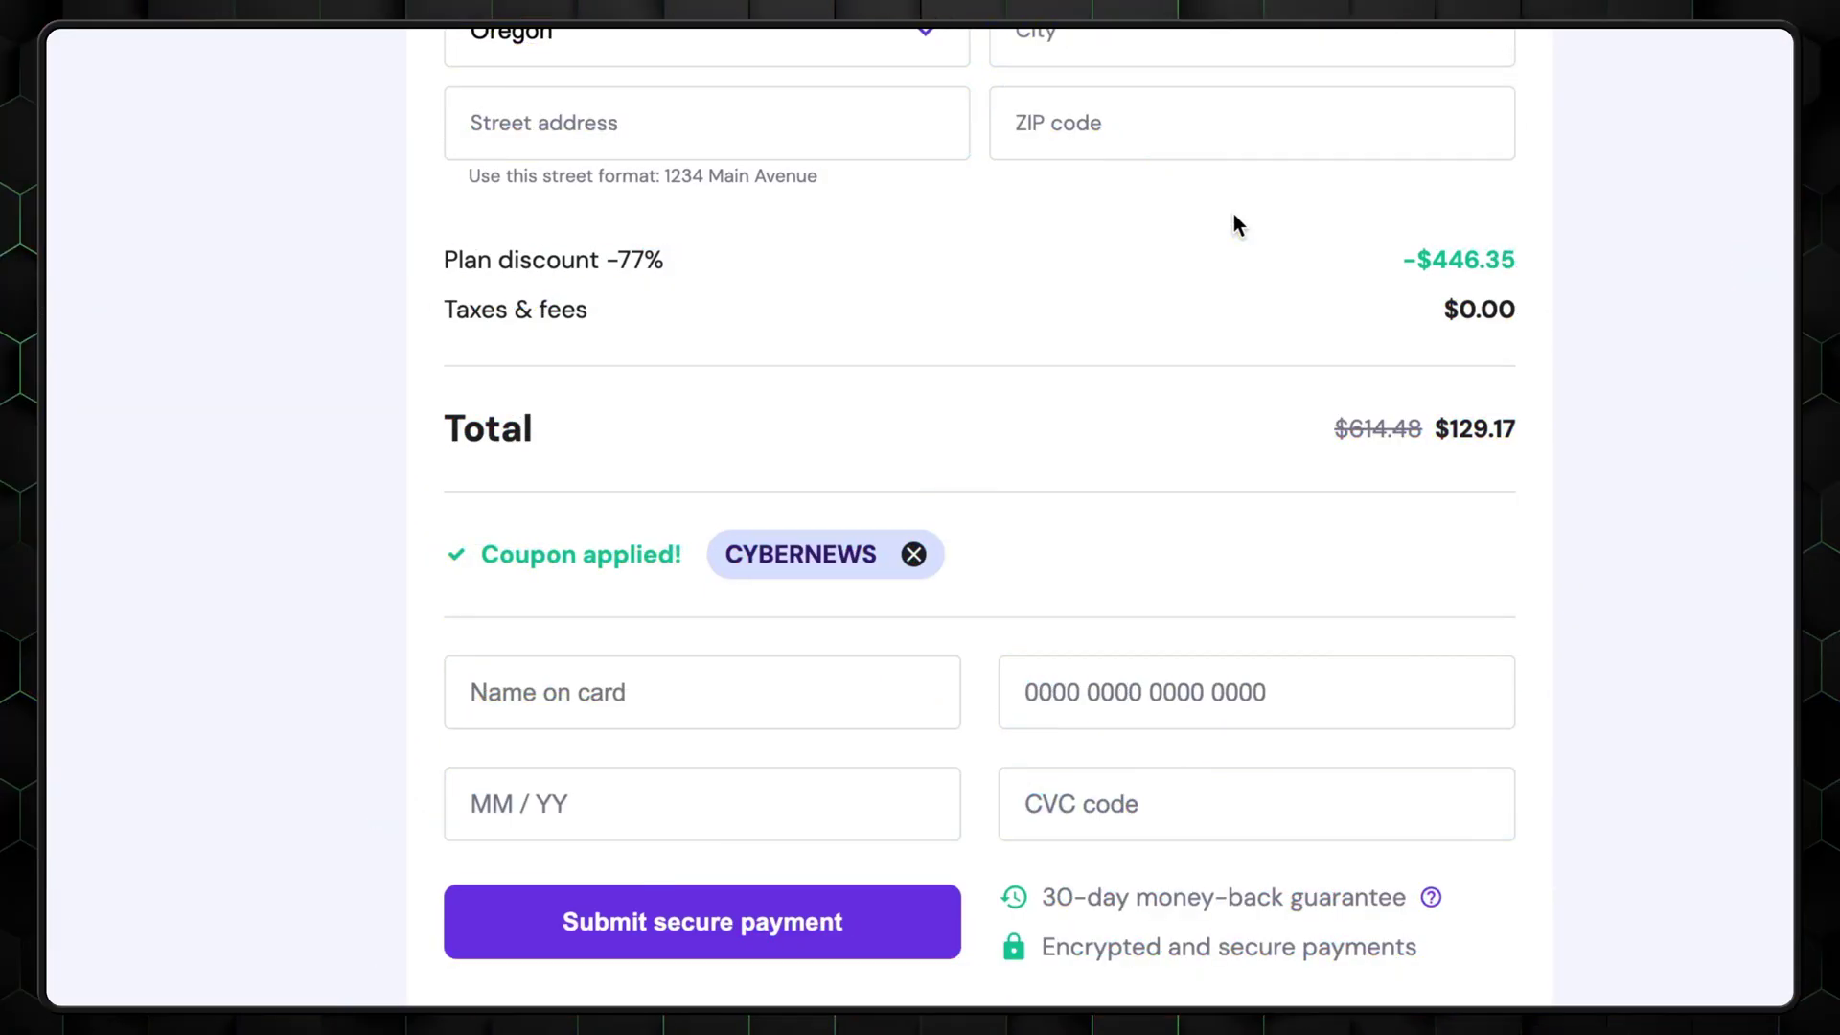
Remove and reapply the CYBERNEWS coupon at checkout for a $129.17 total.
scroll(1234, 226, "down", 2)
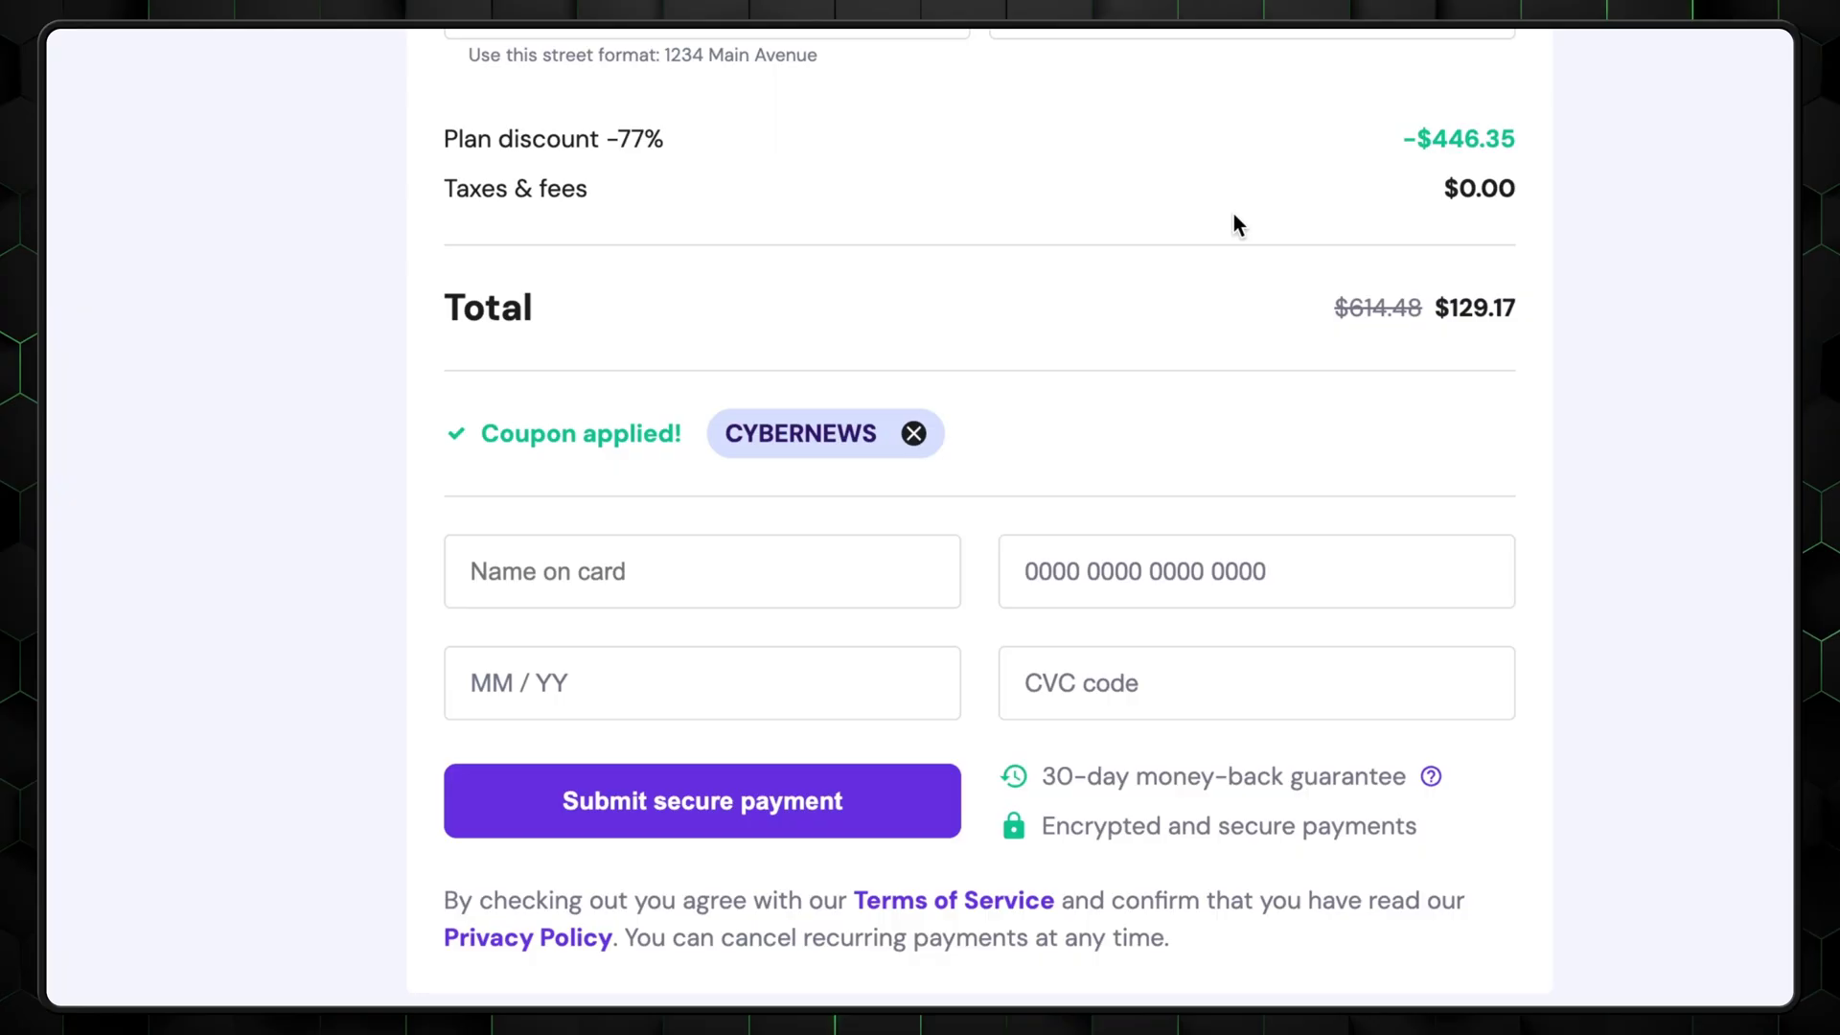
left_click(914, 437)
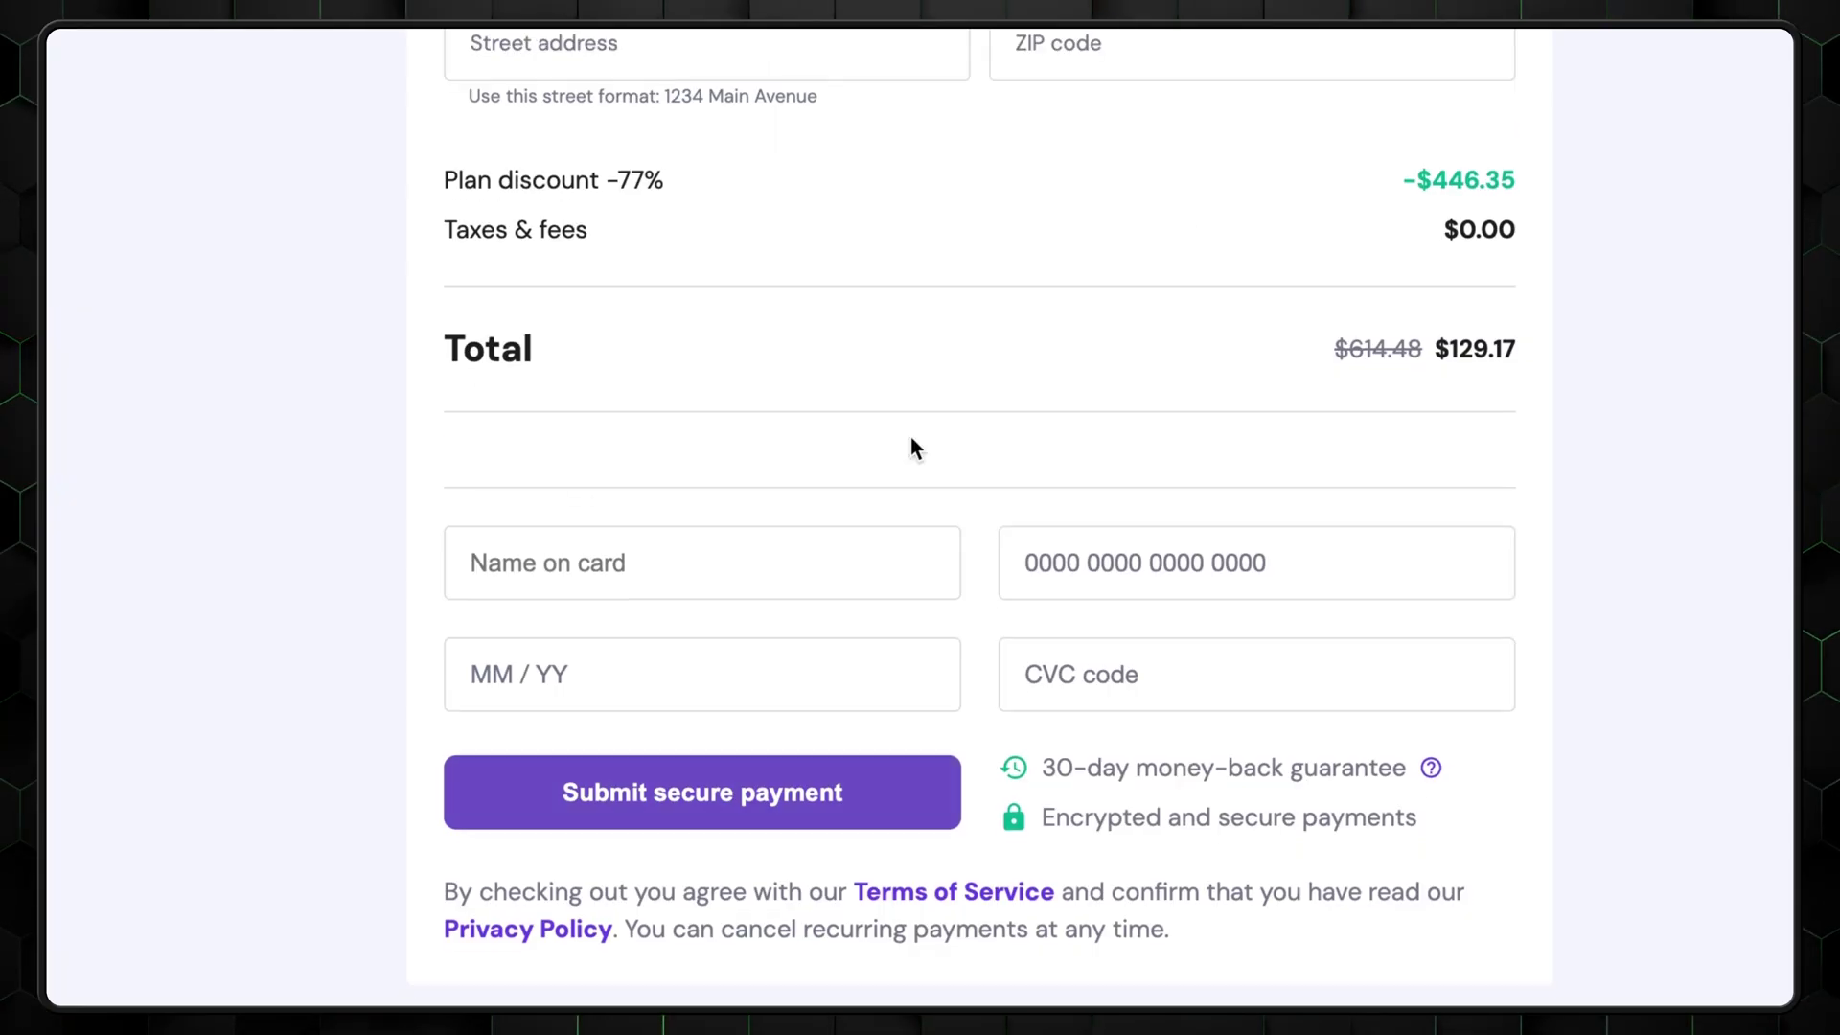
left_click(579, 431)
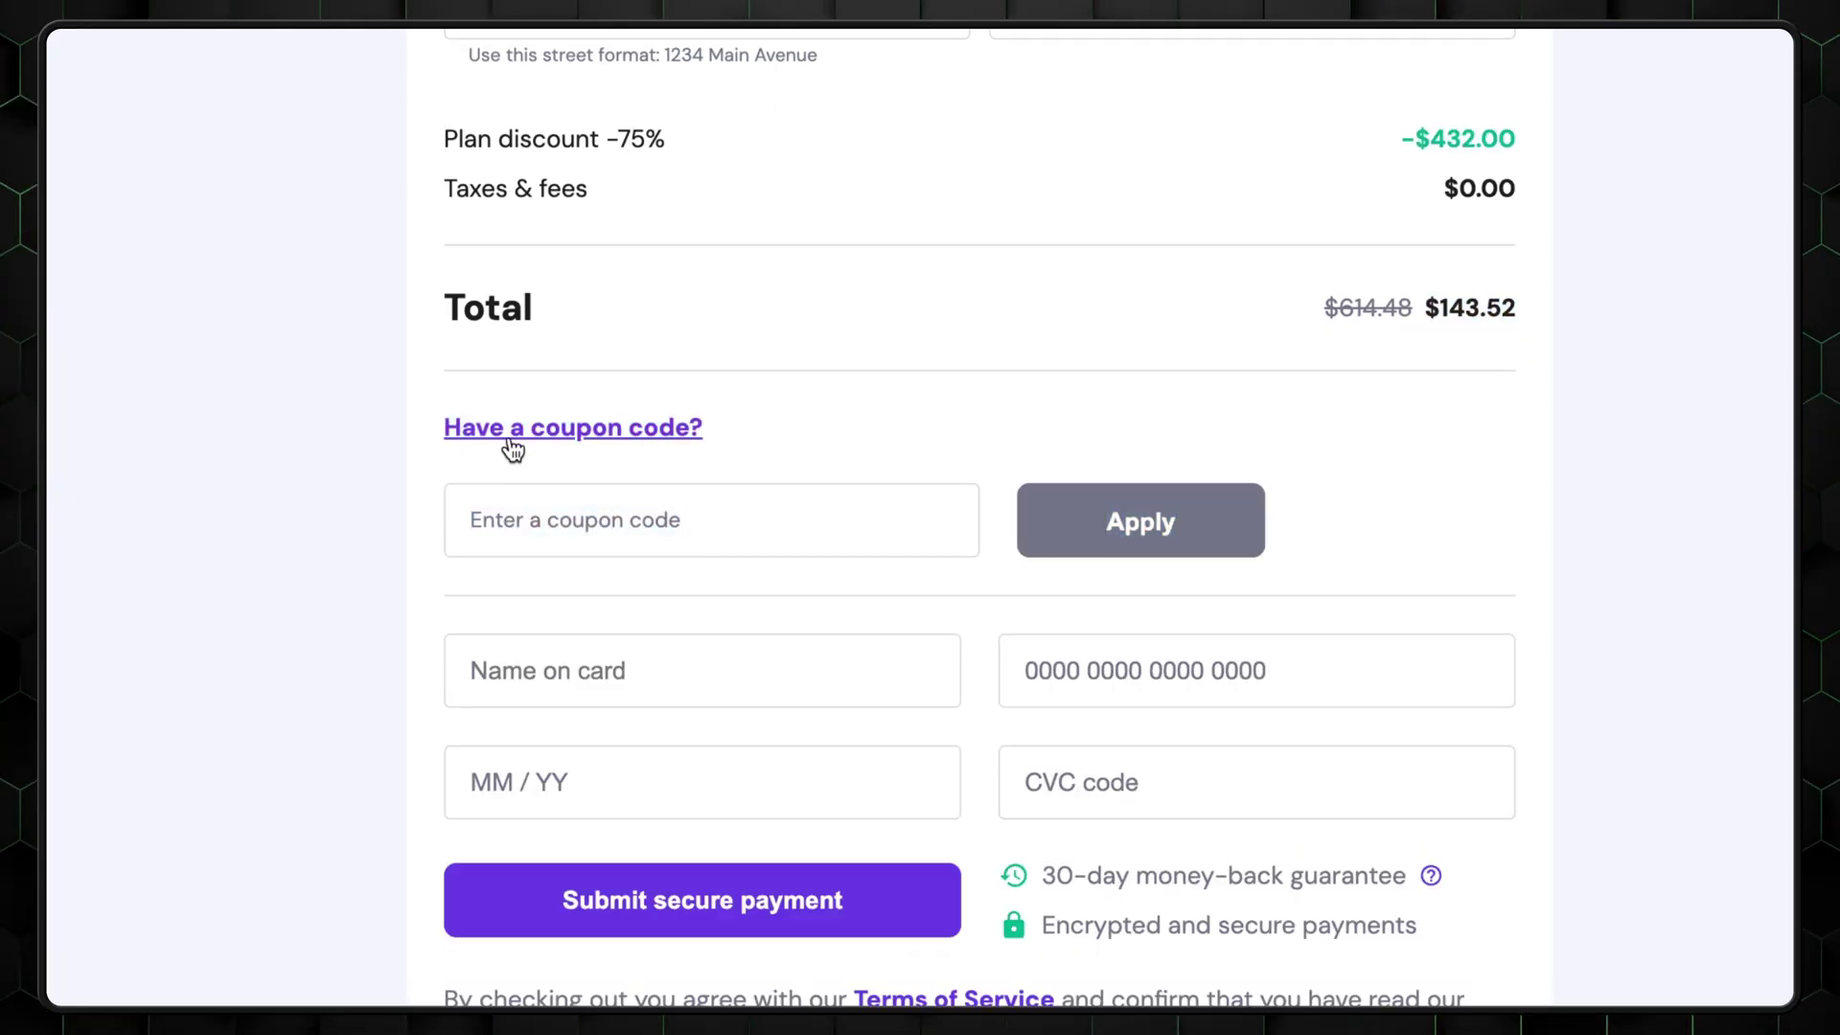
type("CYBERNEWS")
left_click(1101, 533)
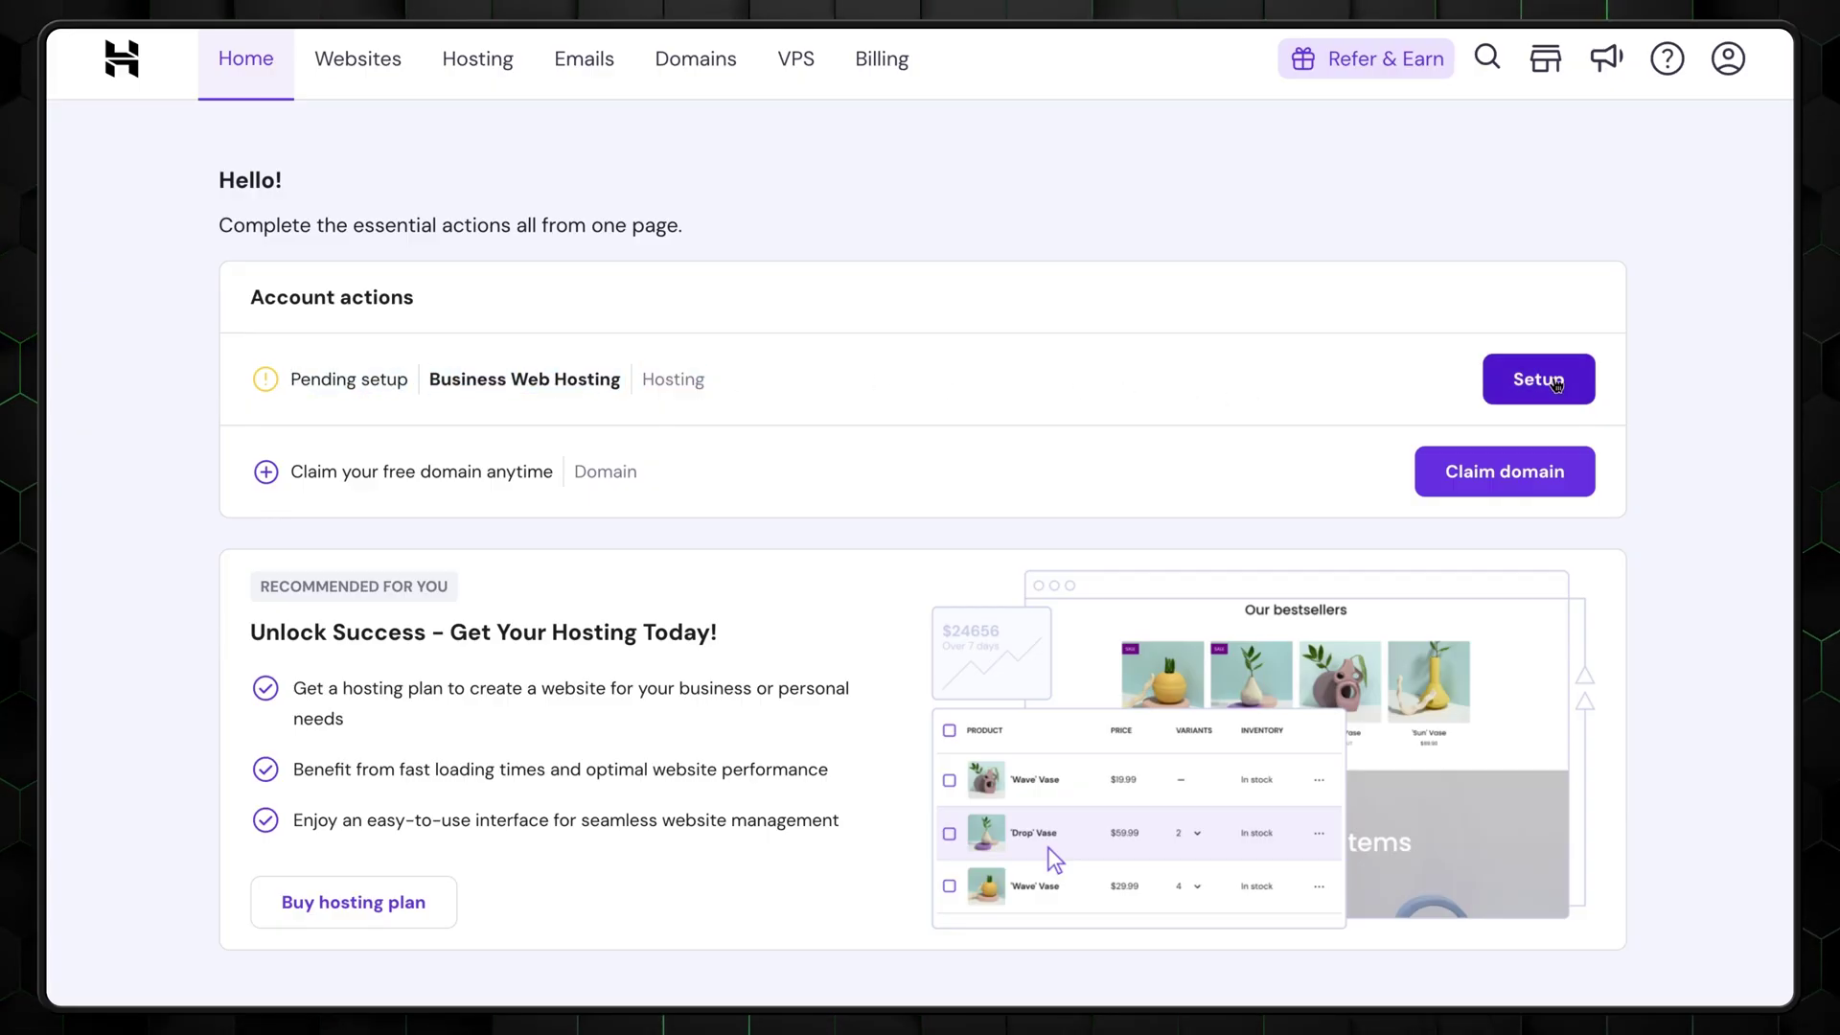
Start setting up the Business Web Hosting plan and continue with WordPress as the platform.
left_click(1556, 384)
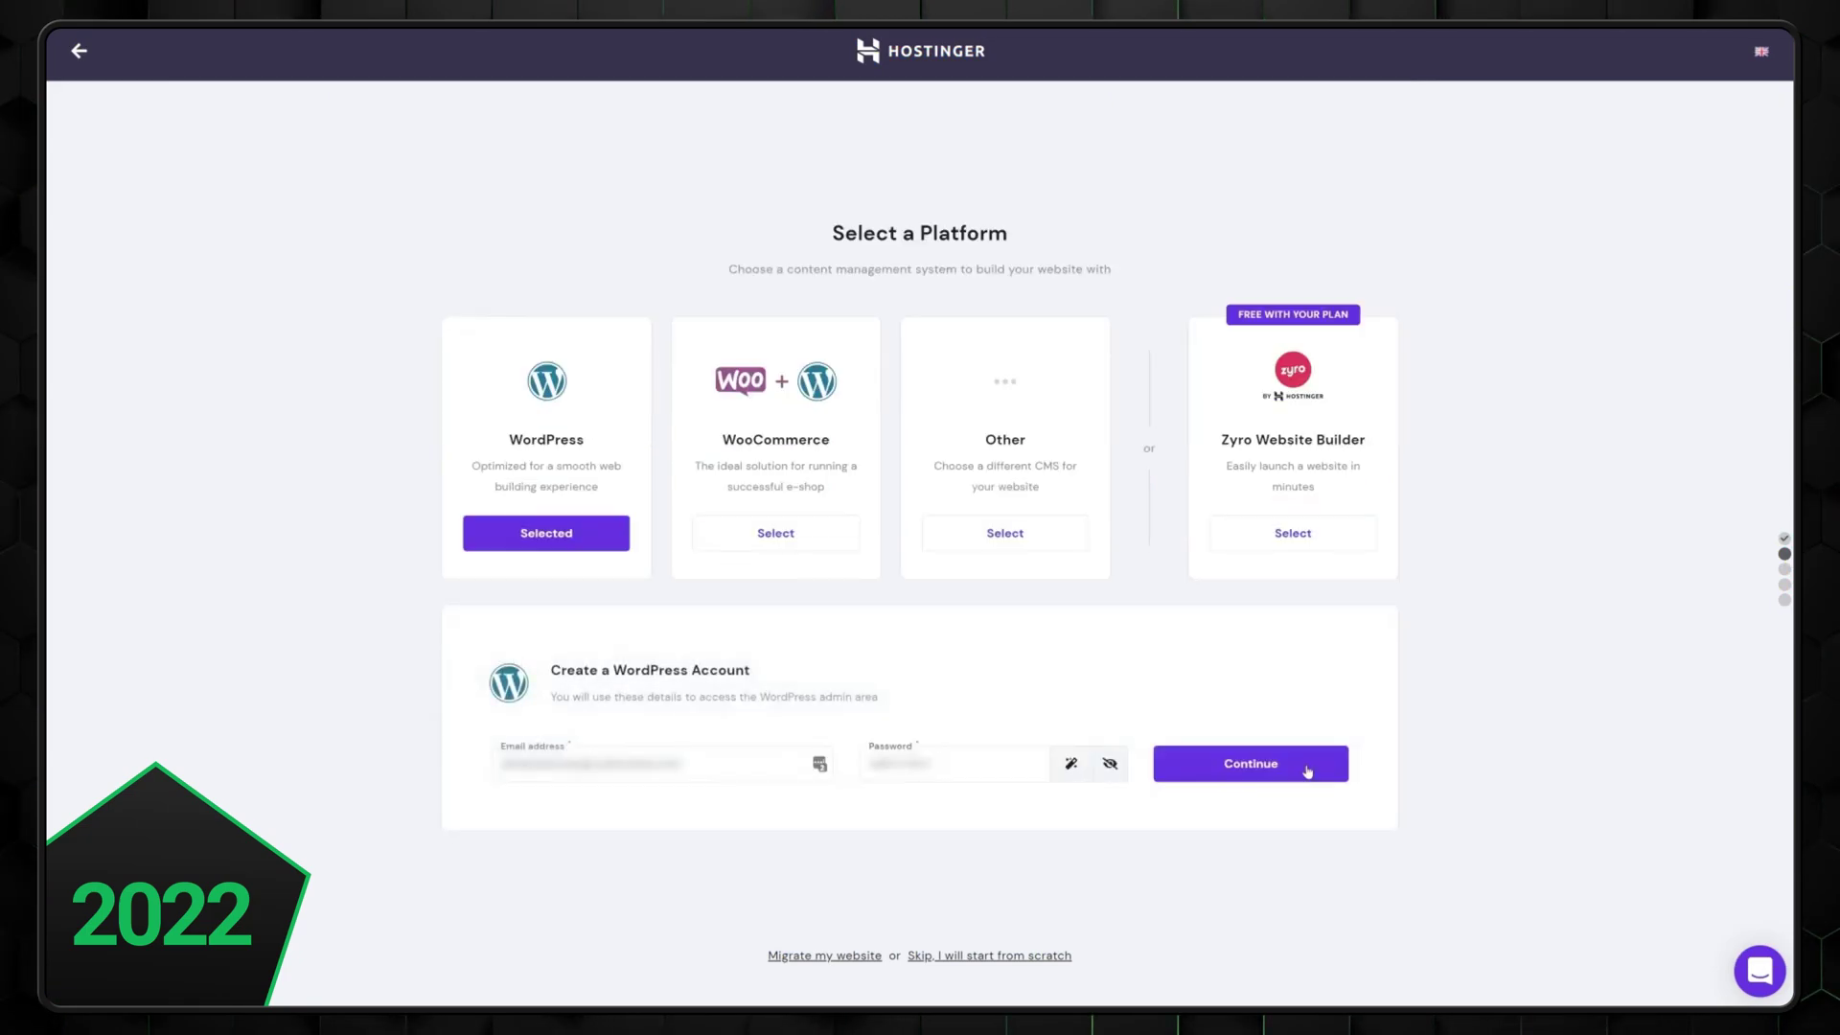
left_click(1306, 766)
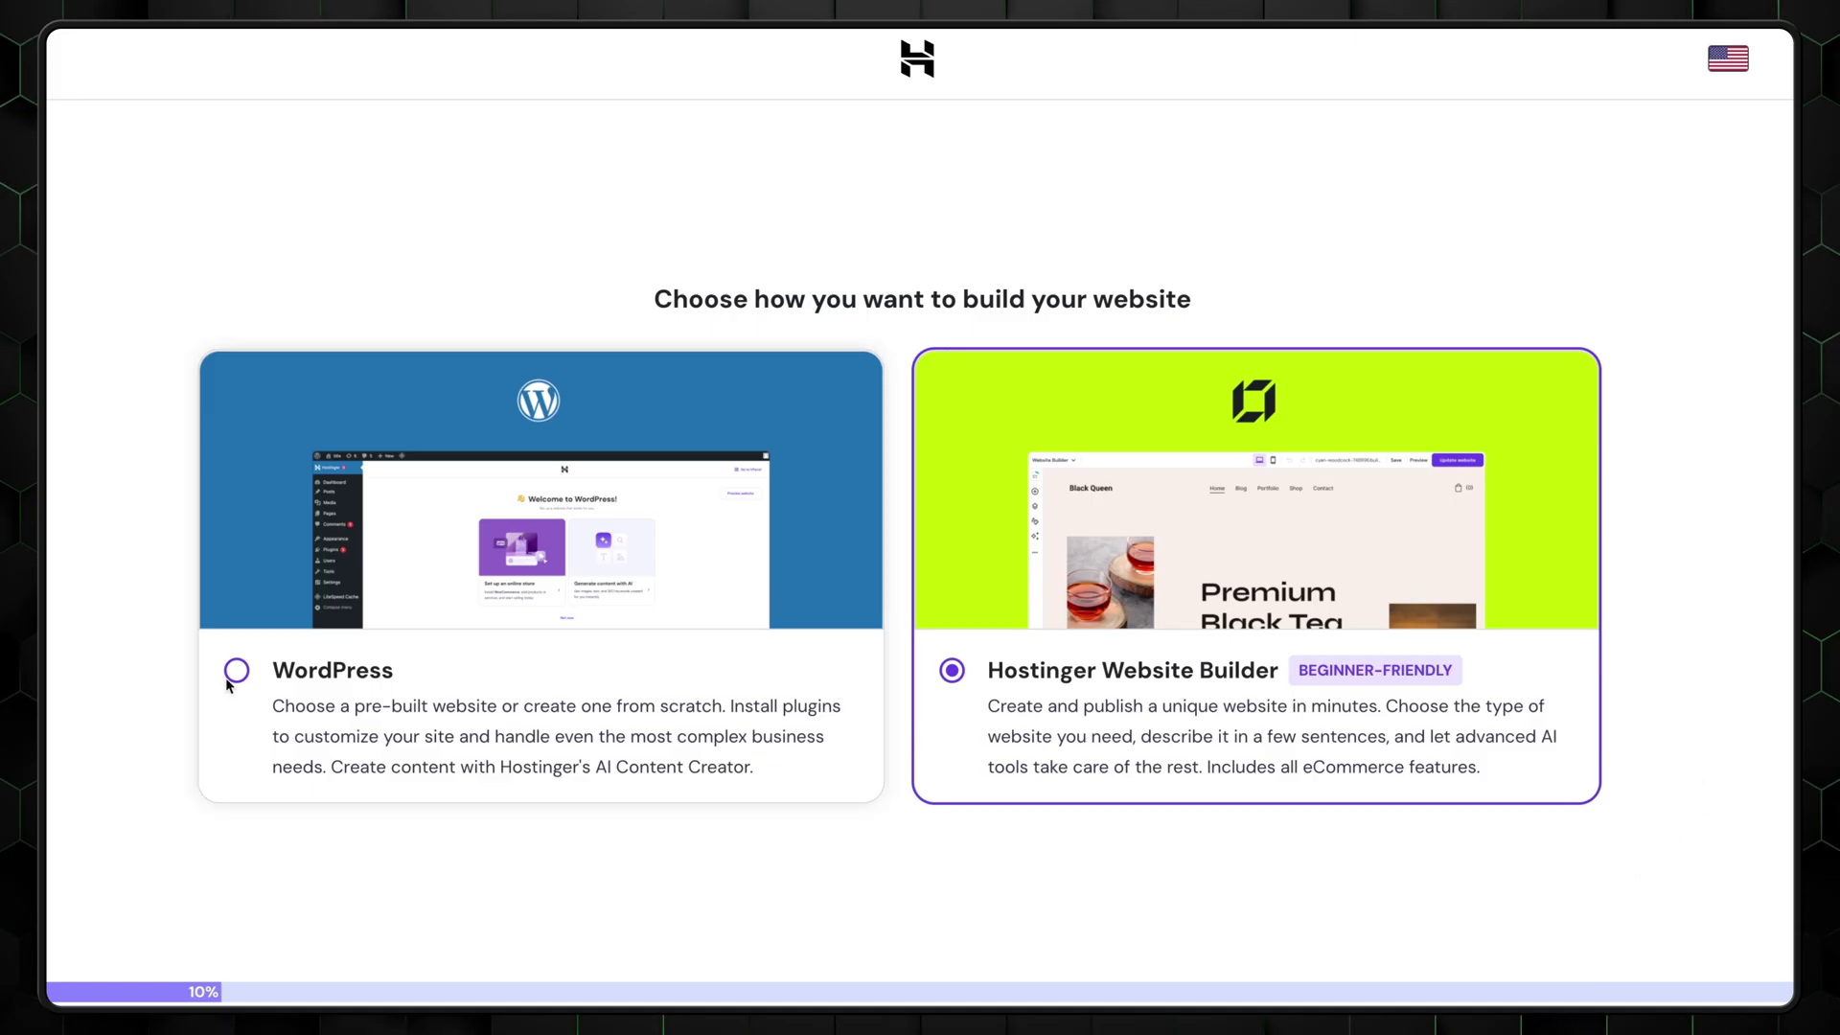
Build the site with WordPress using the Astra theme.
left_click(236, 672)
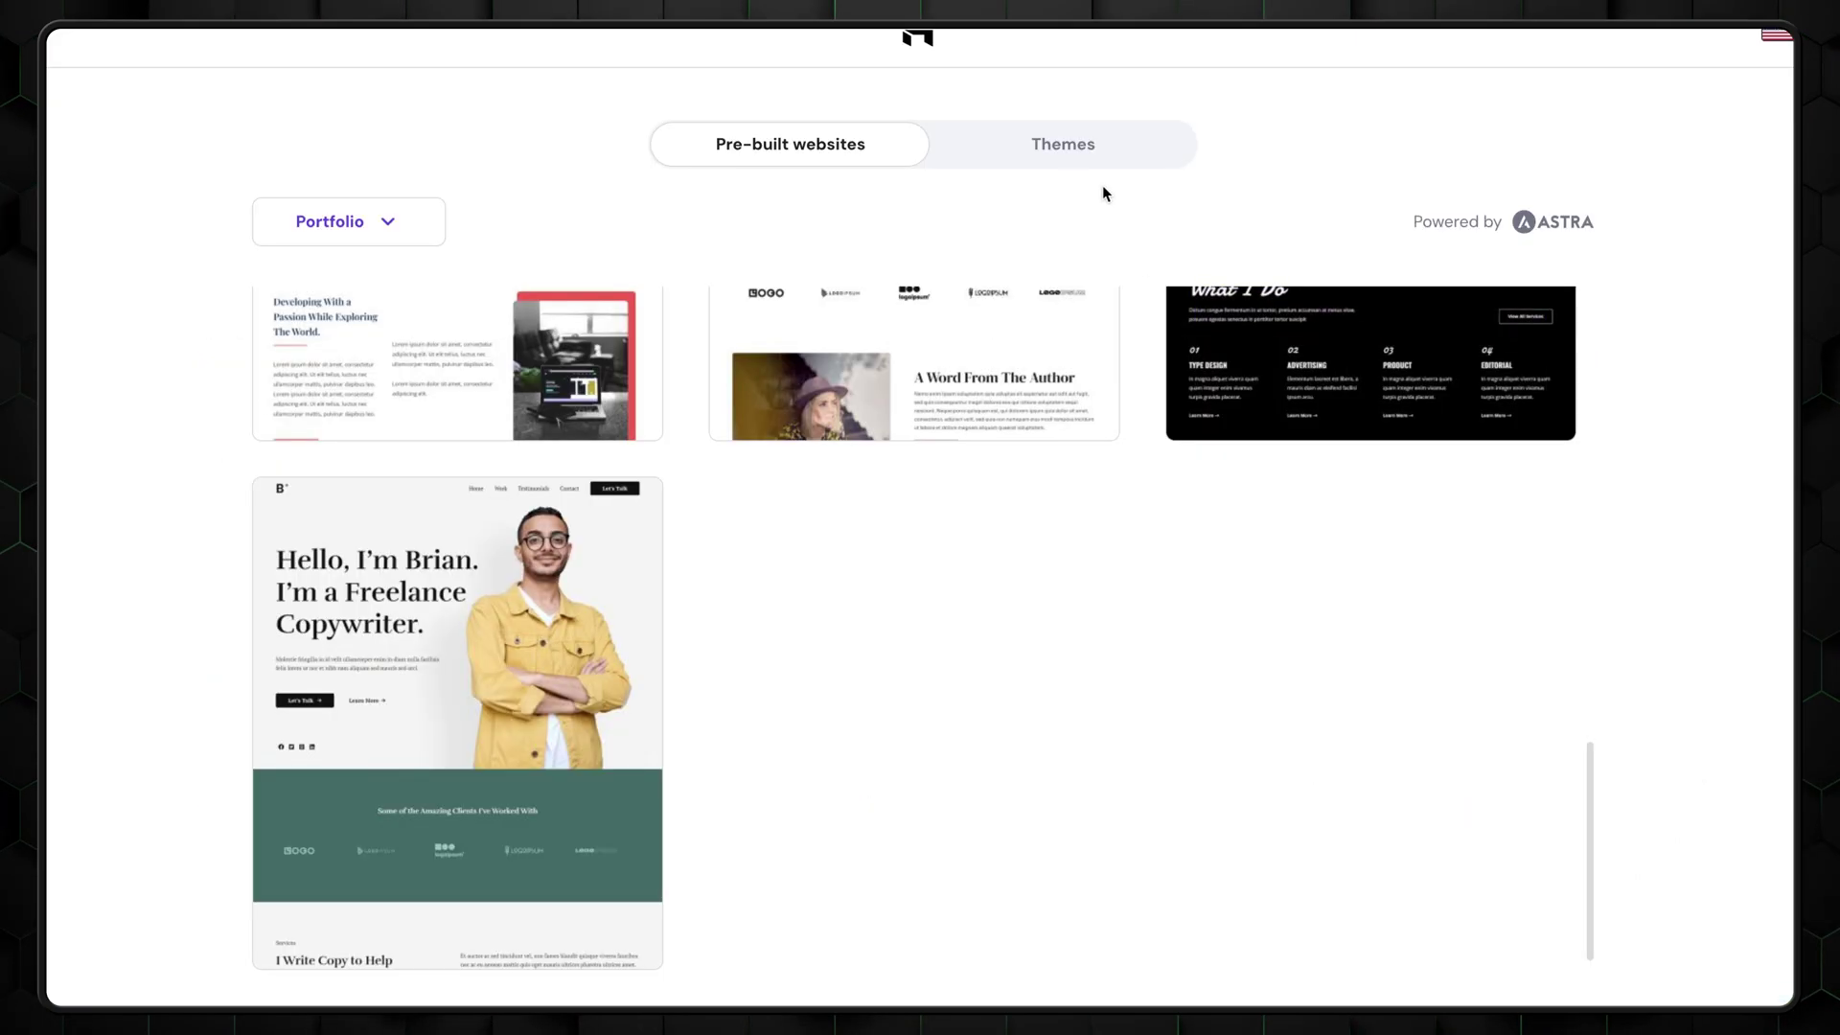
left_click(1064, 144)
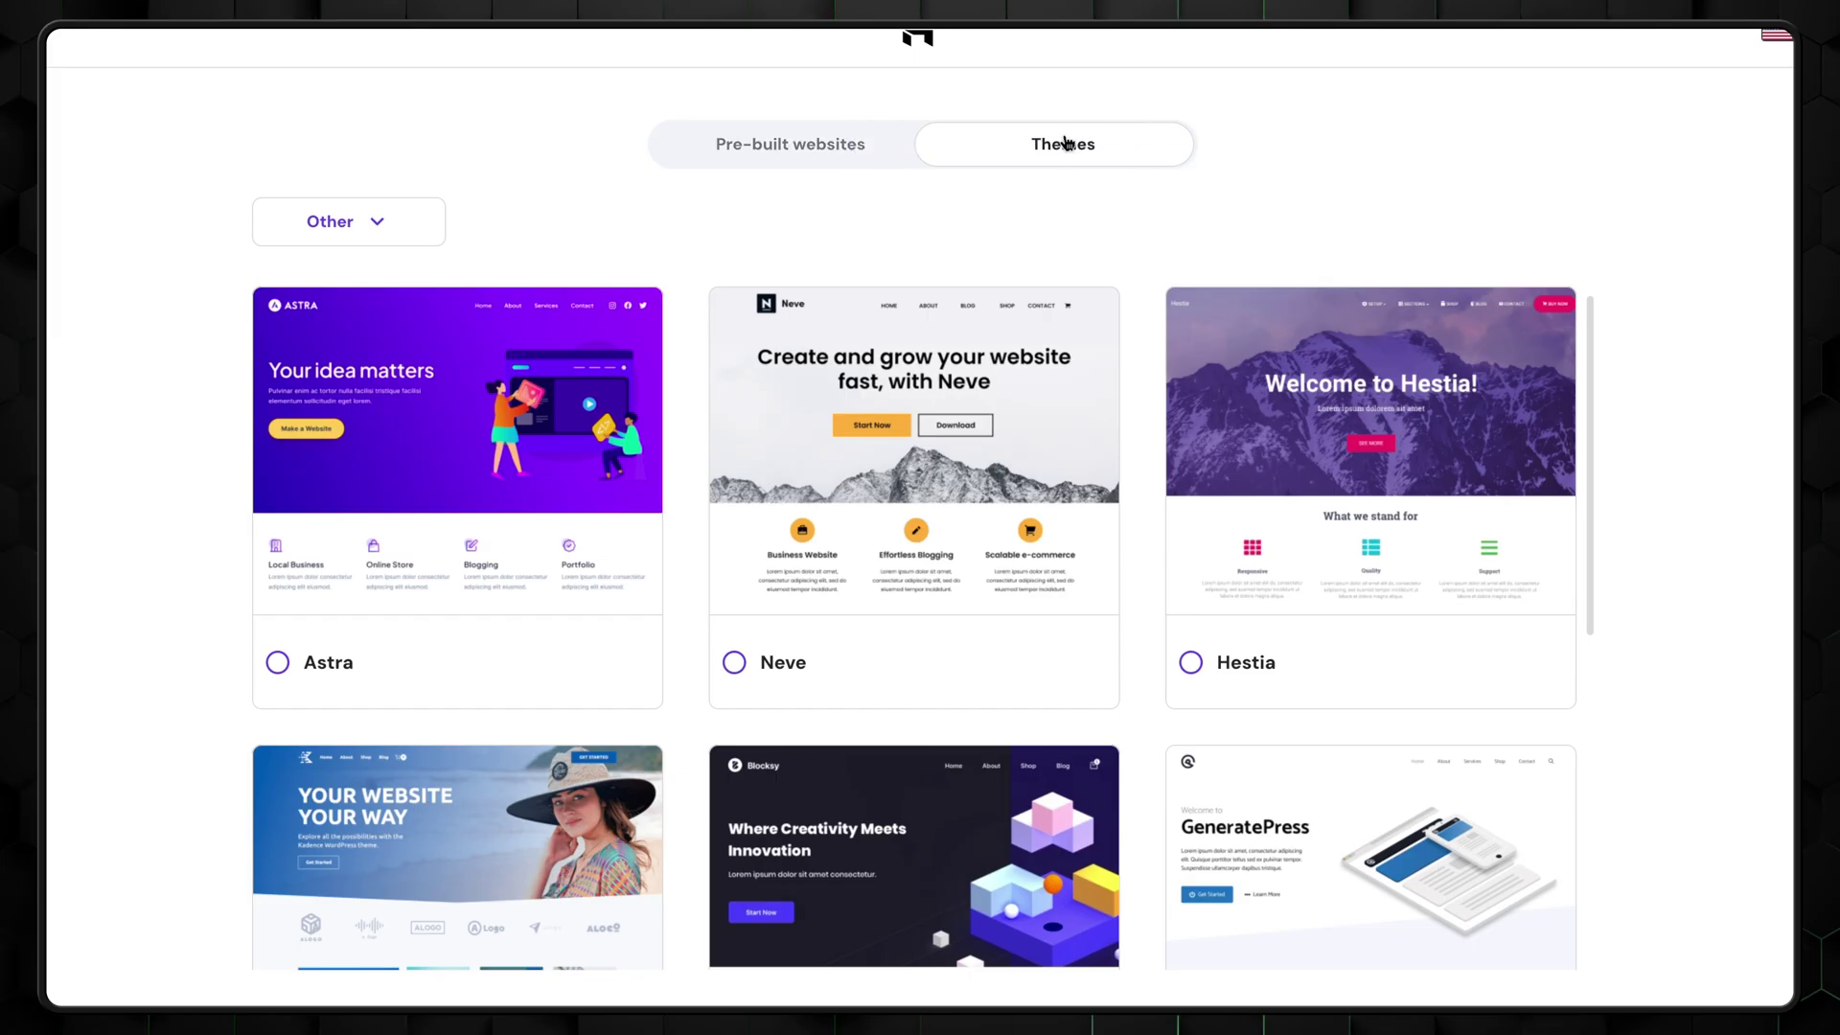
left_click(291, 593)
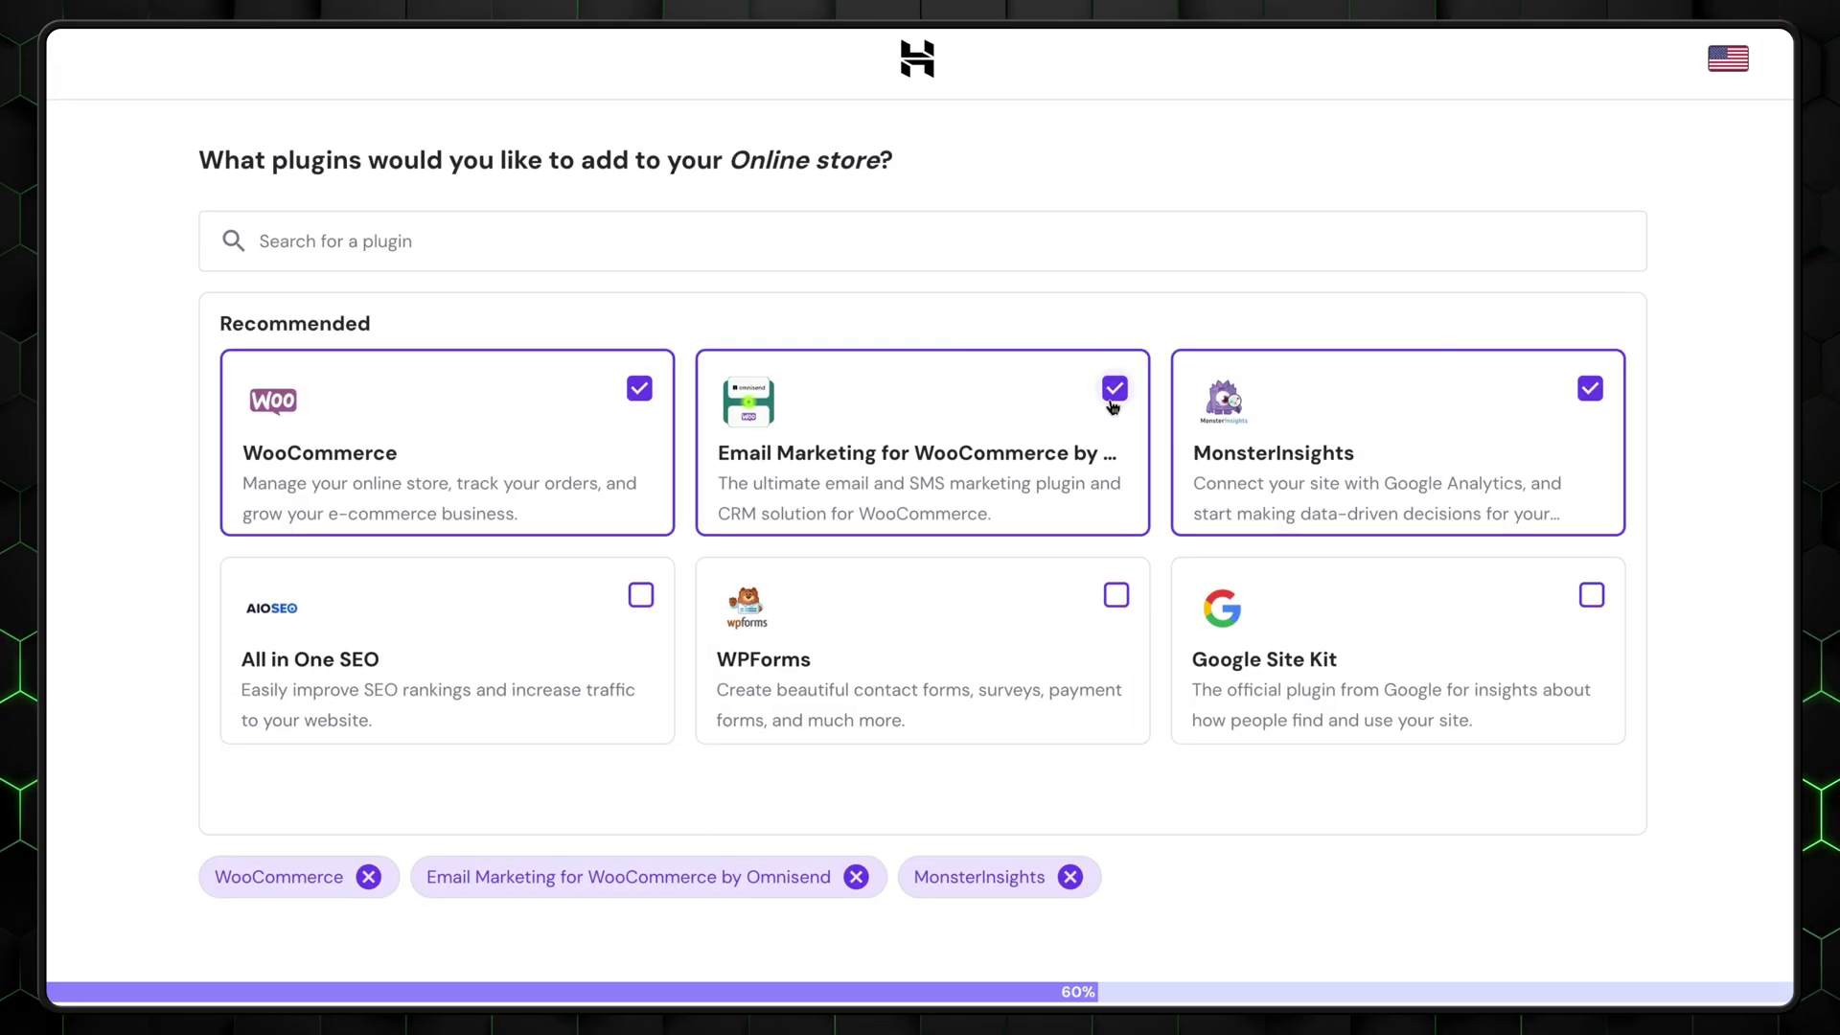
Leave out the Email Marketing and MonsterInsights plugins.
left_click(1117, 387)
left_click(1590, 389)
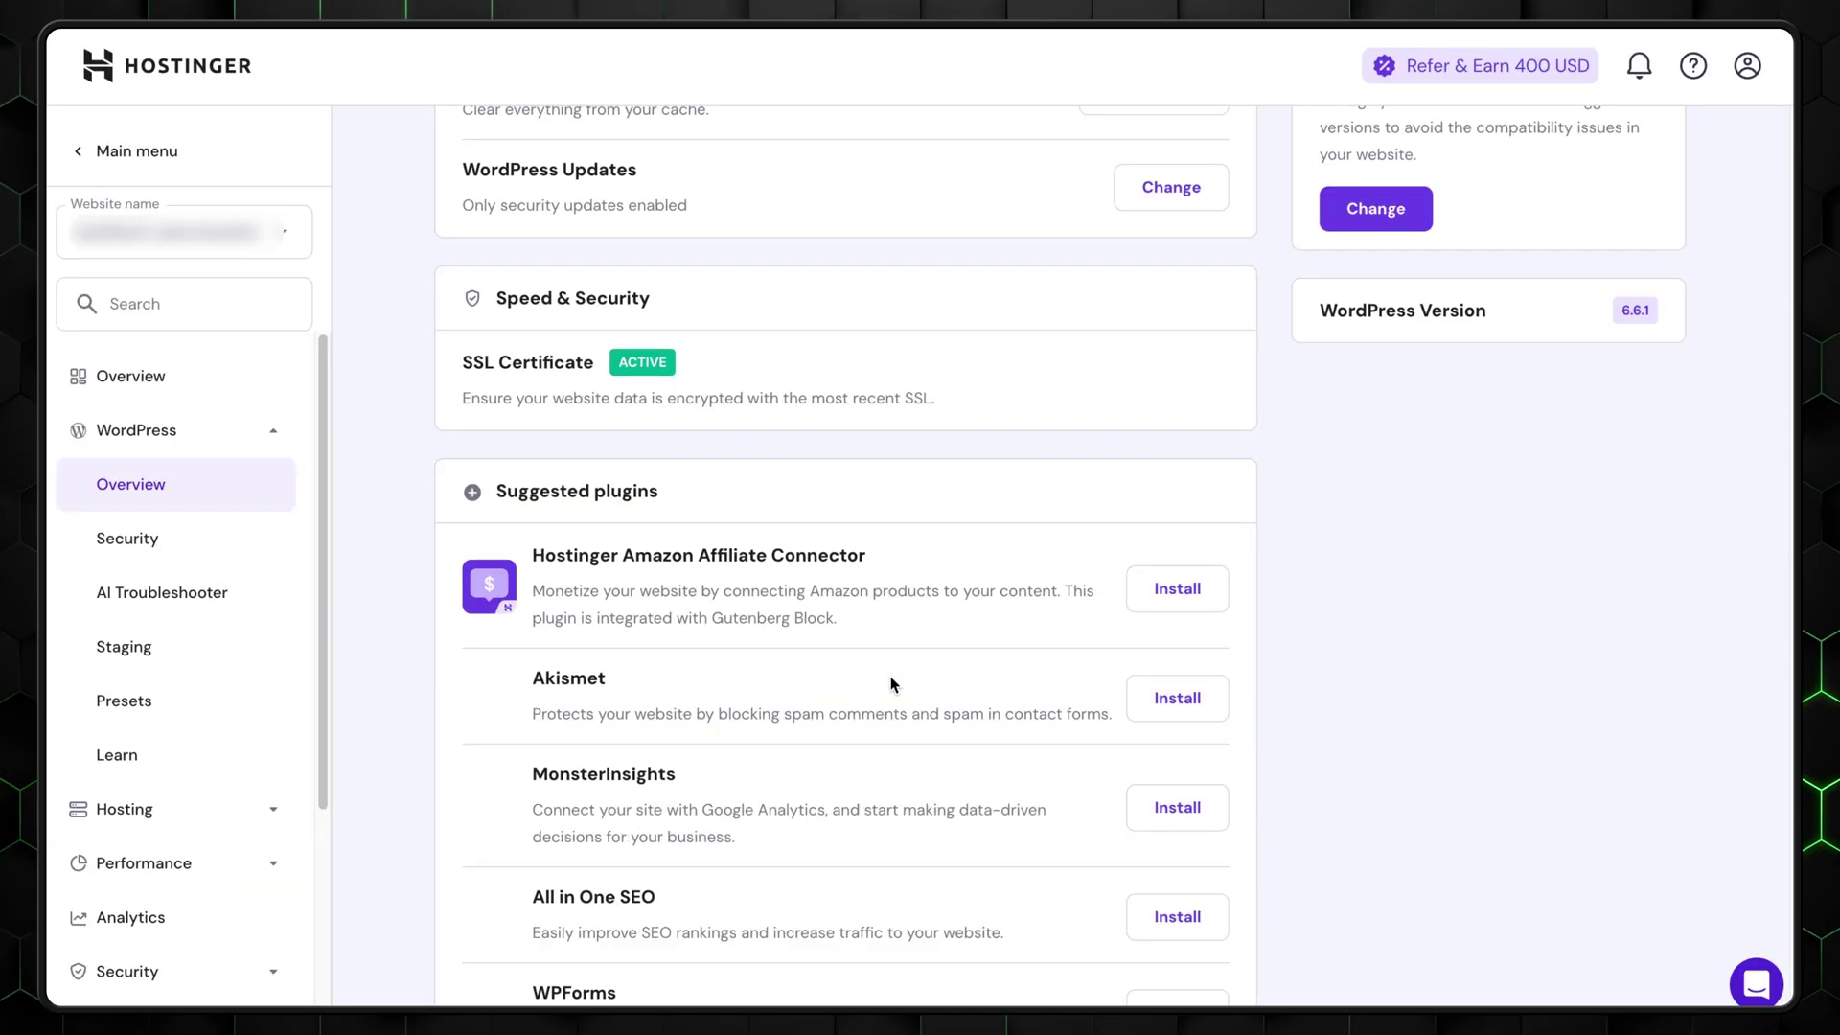
scroll(544, 660, "down", 10)
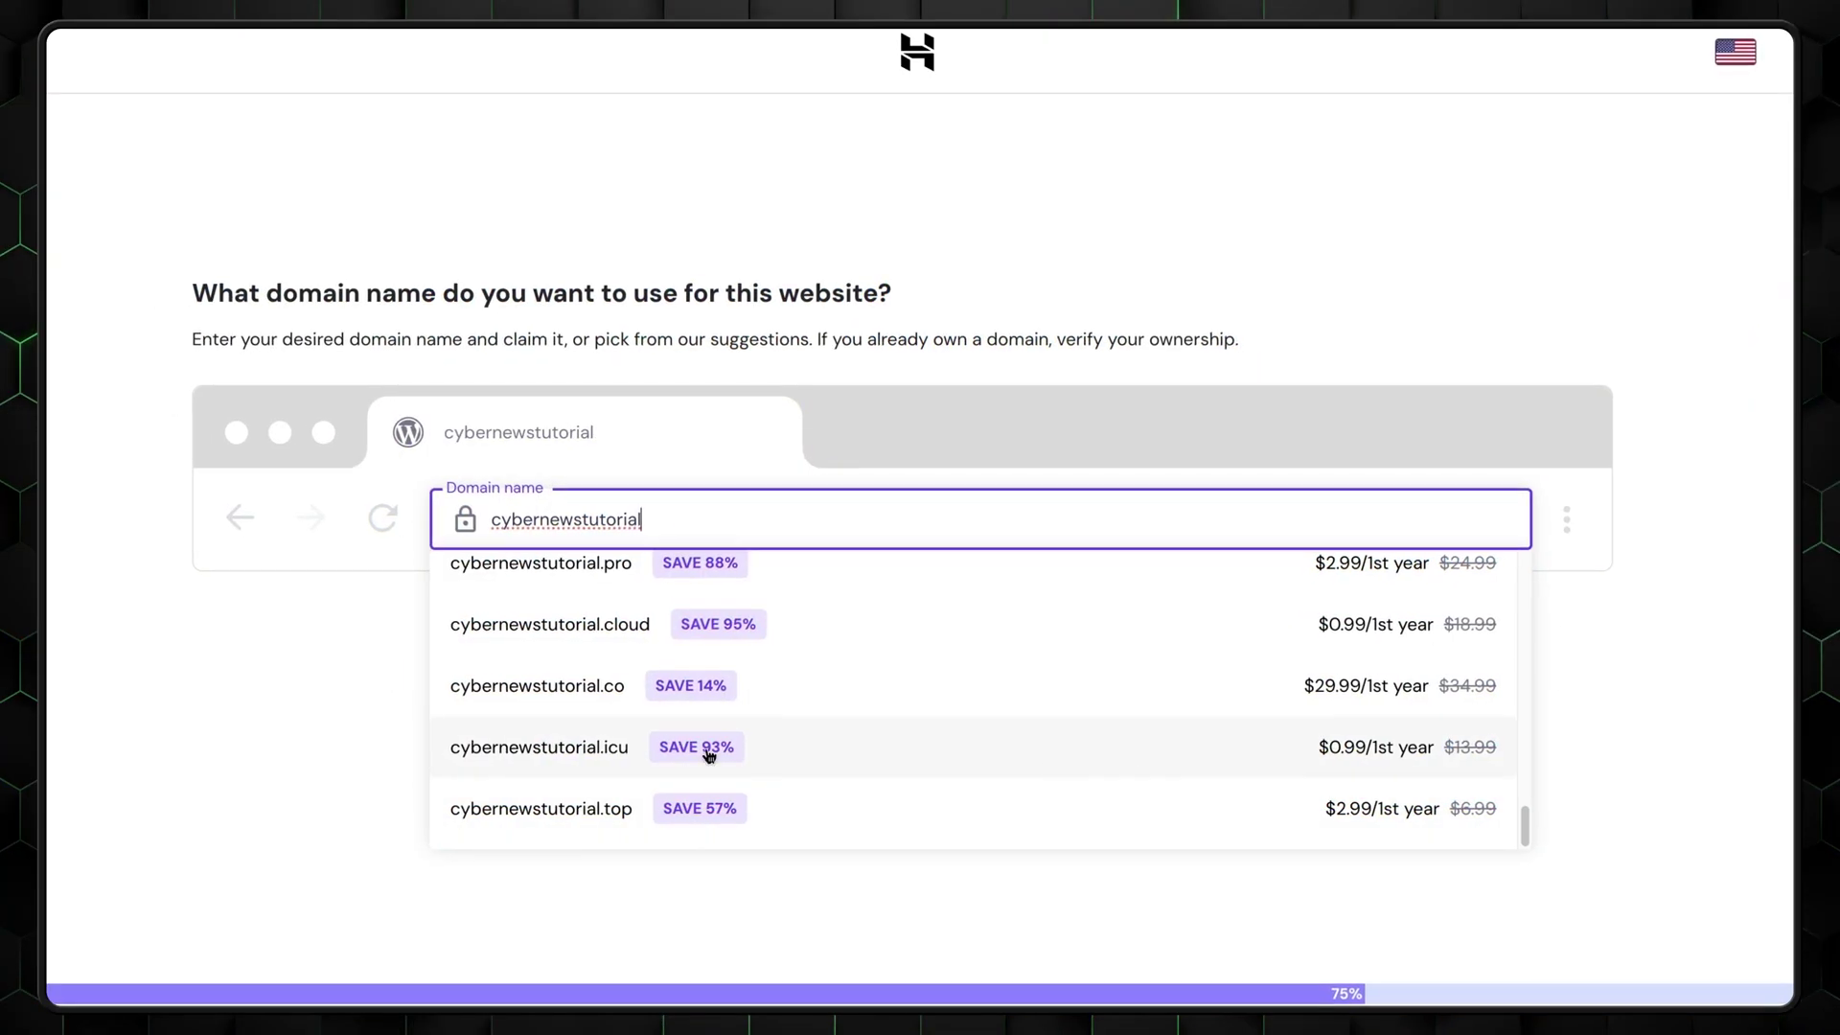
Use cybernewstutorial.com as the website's domain and edit the domain name field.
scroll(564, 756, "up", 10)
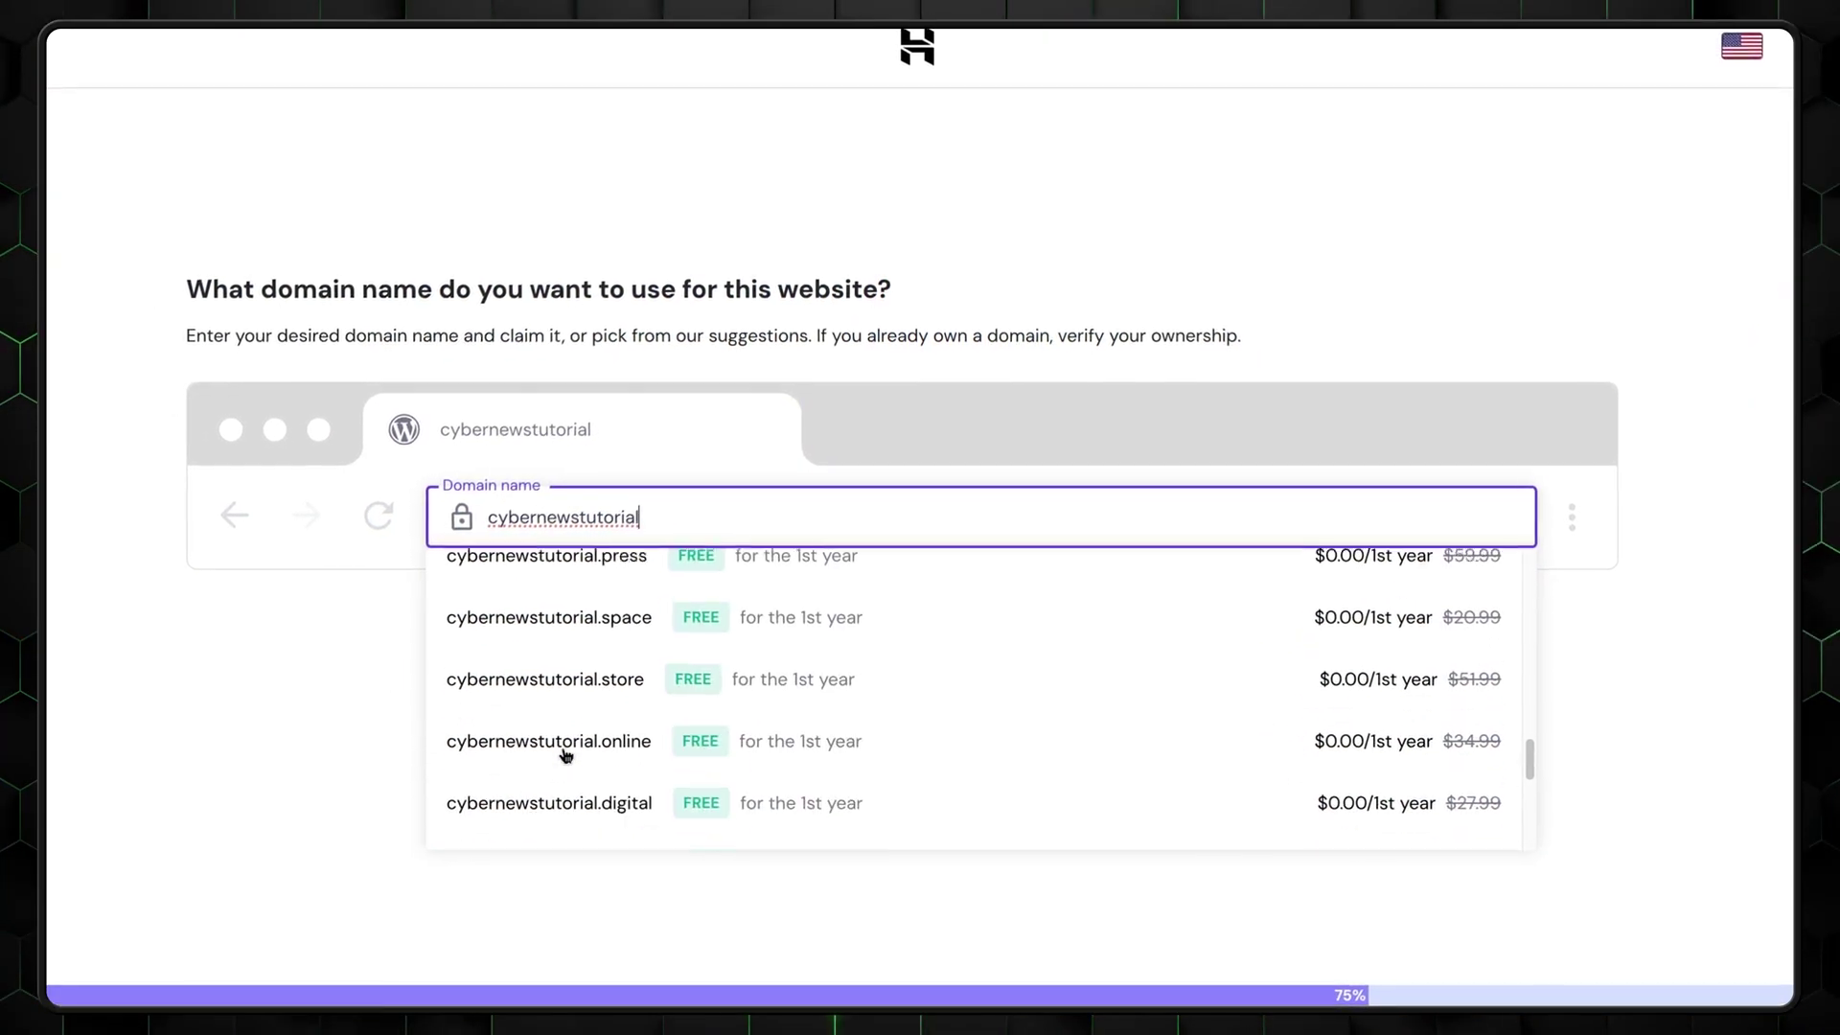
scroll(564, 755, "up", 6)
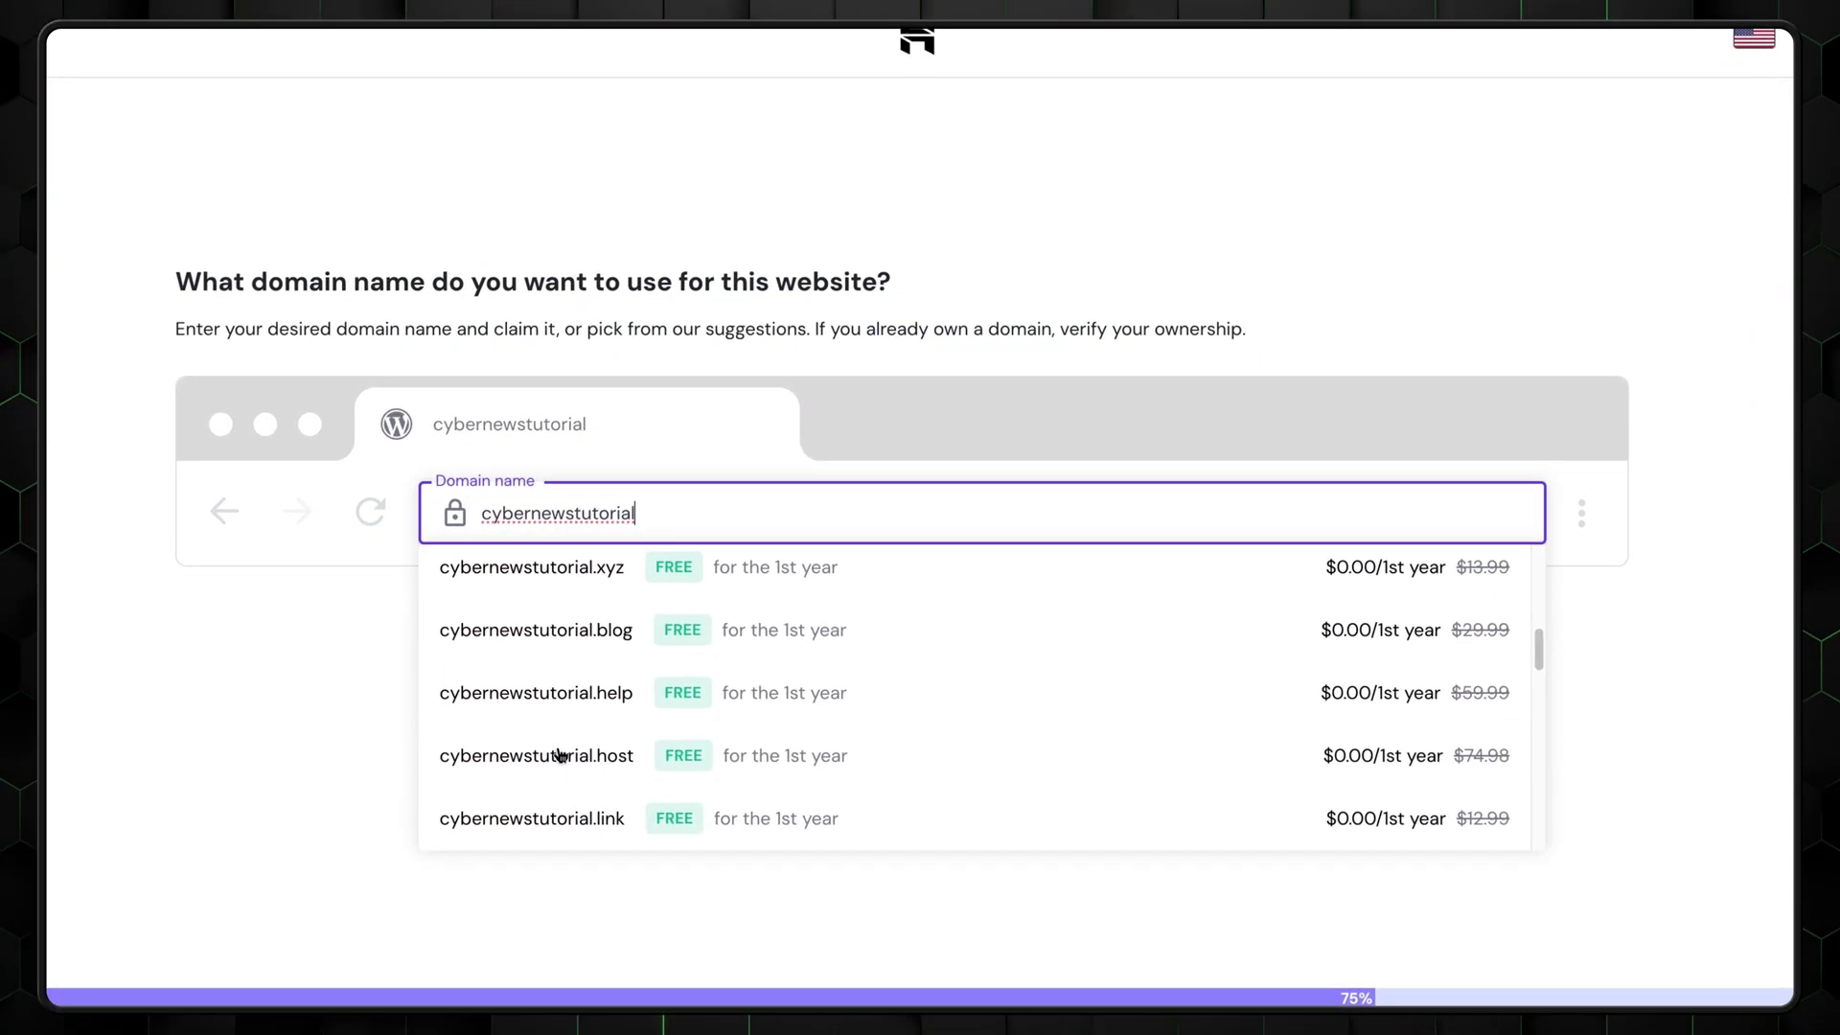
scroll(558, 755, "up", 4)
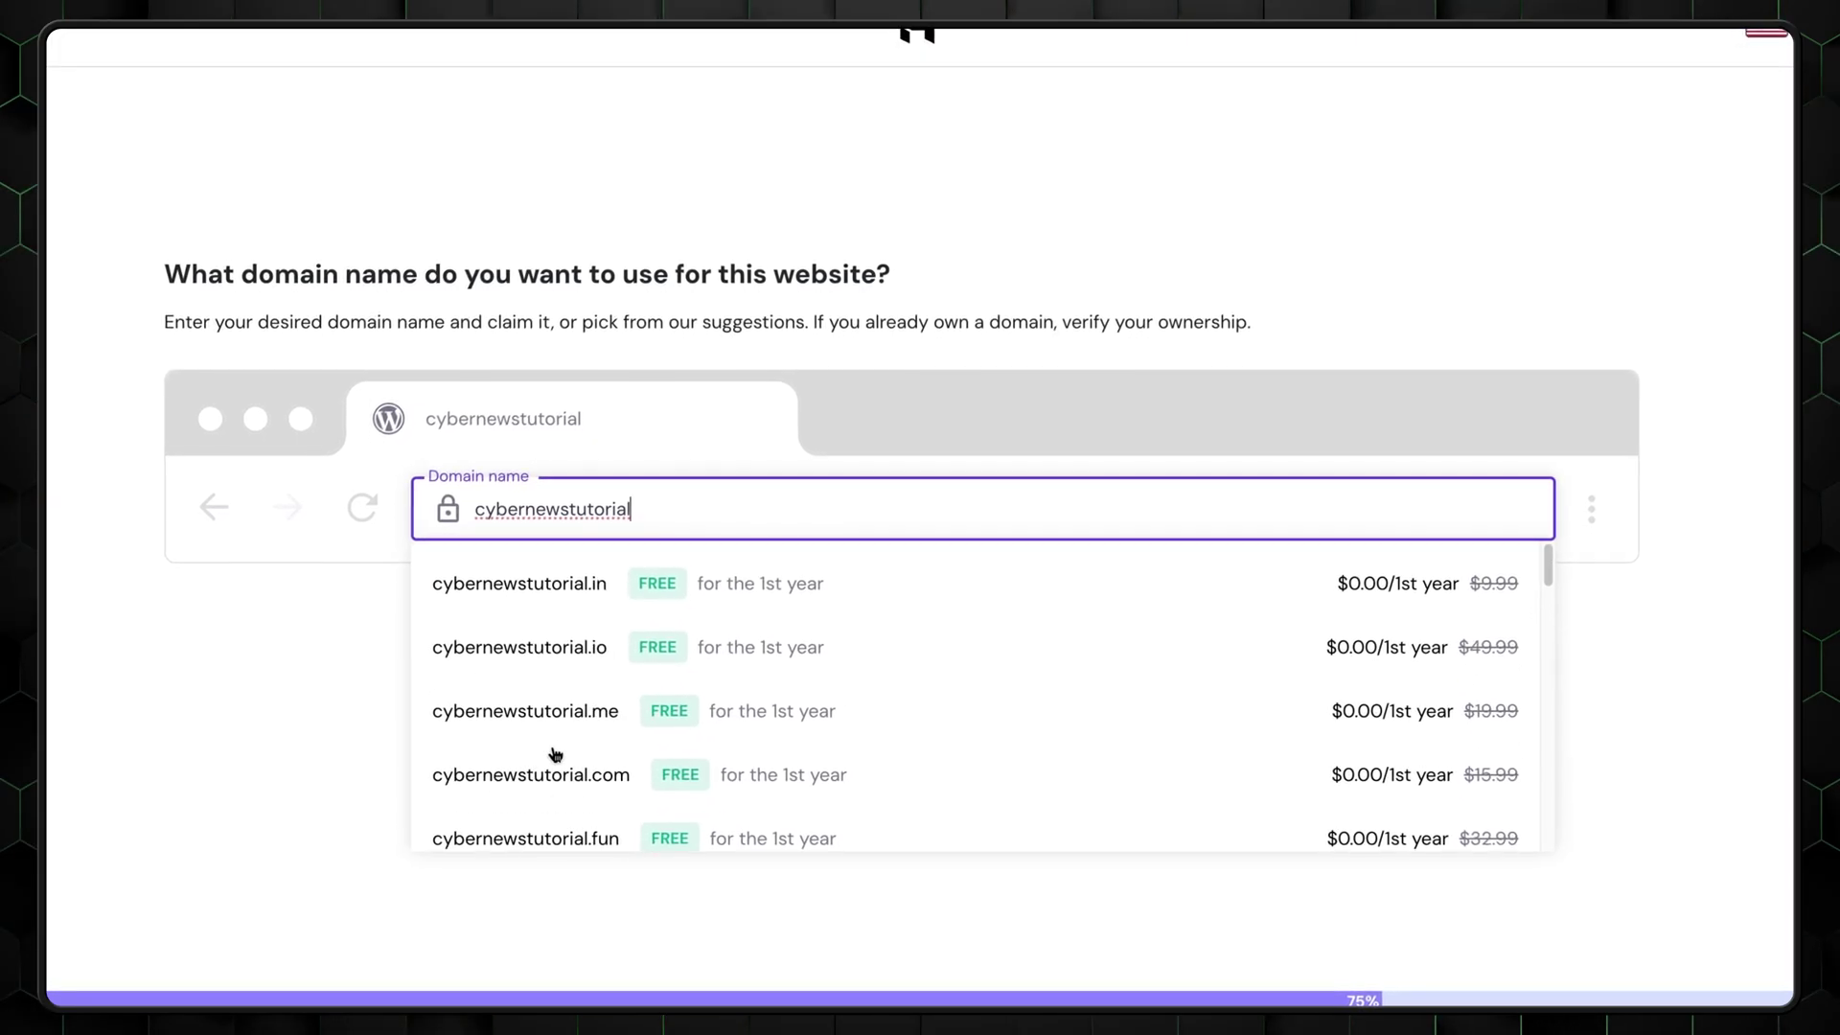
left_click(937, 773)
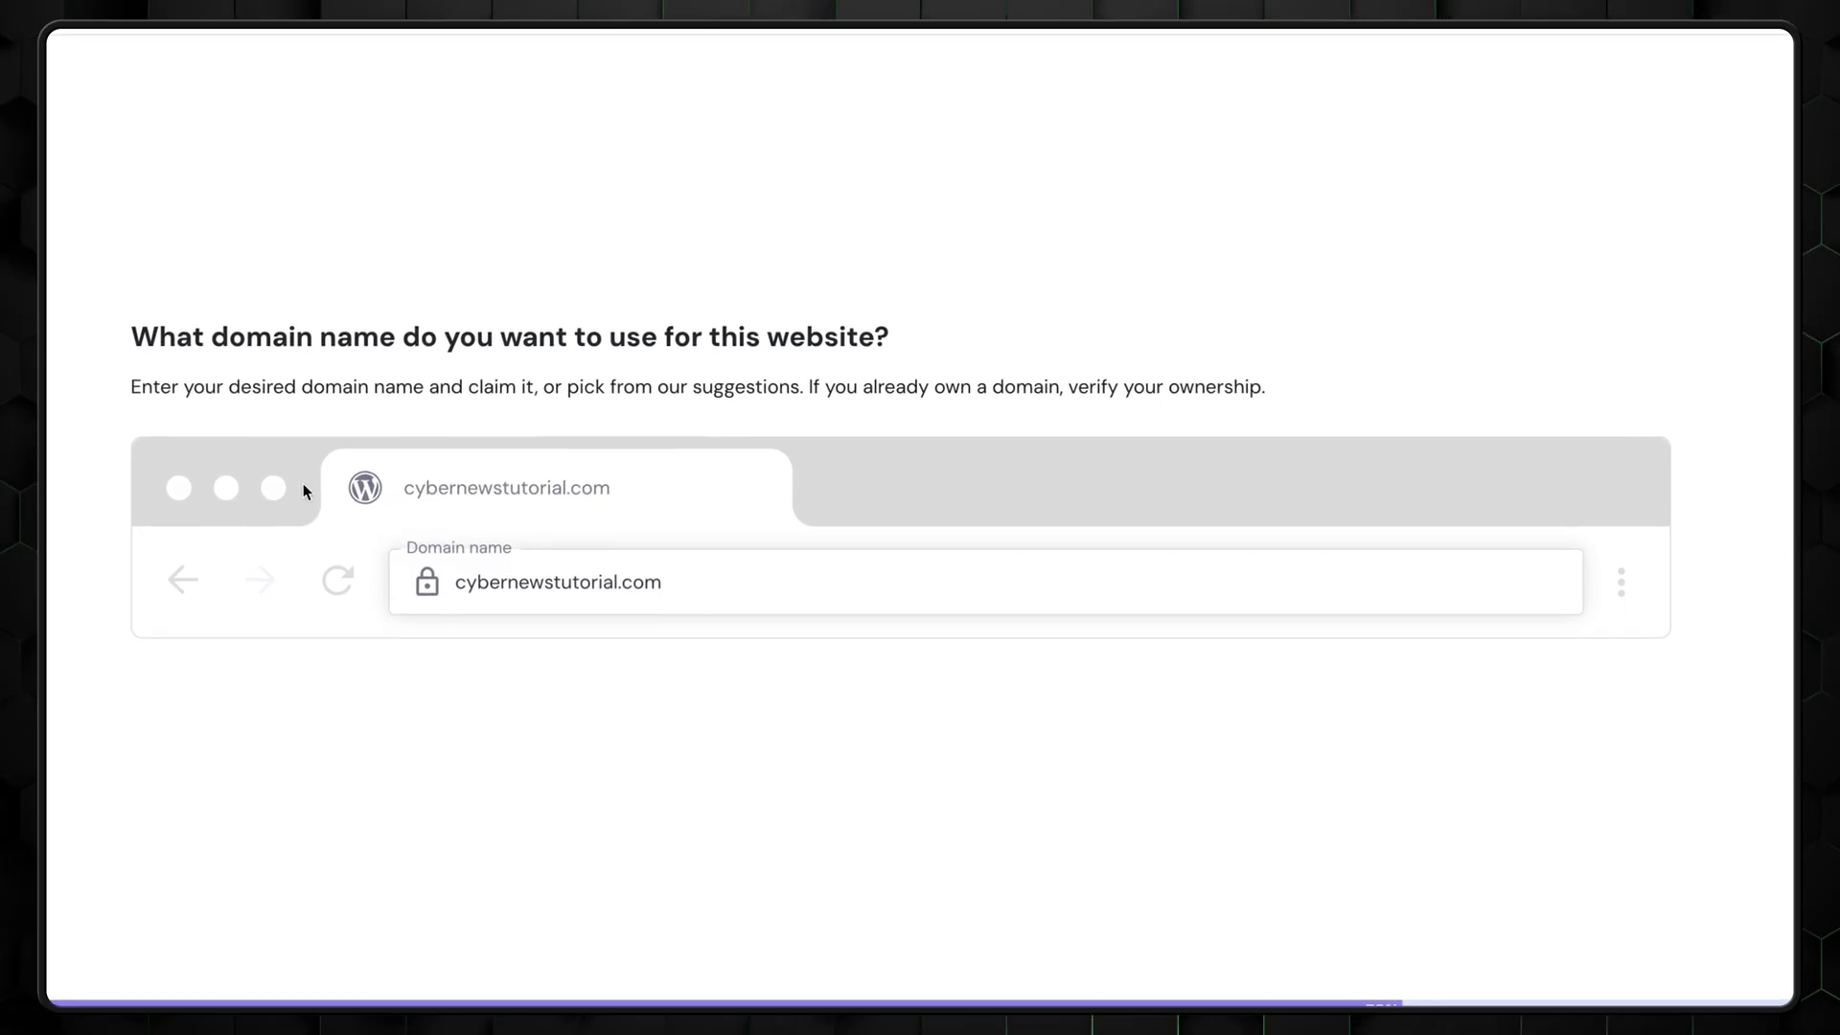
left_click(1243, 578)
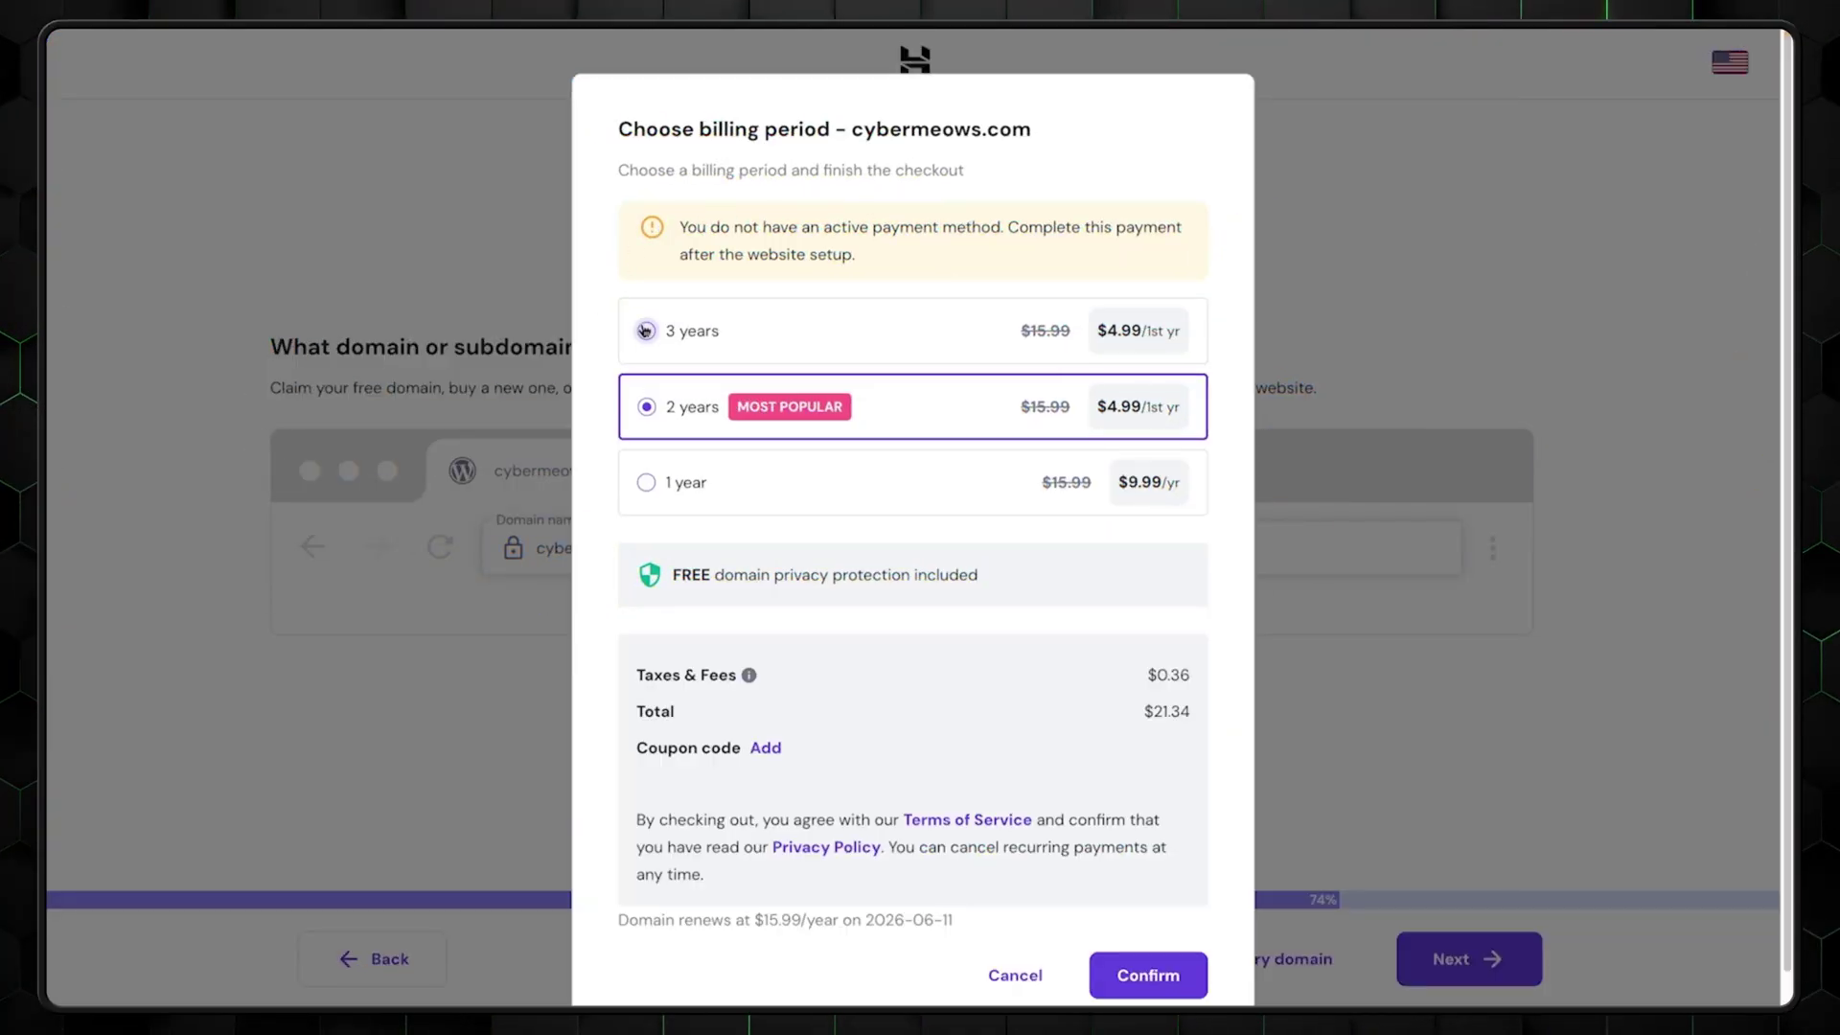
Confirm staging.cybernewstest.com as the website's domain.
scroll(762, 854, "down", 1)
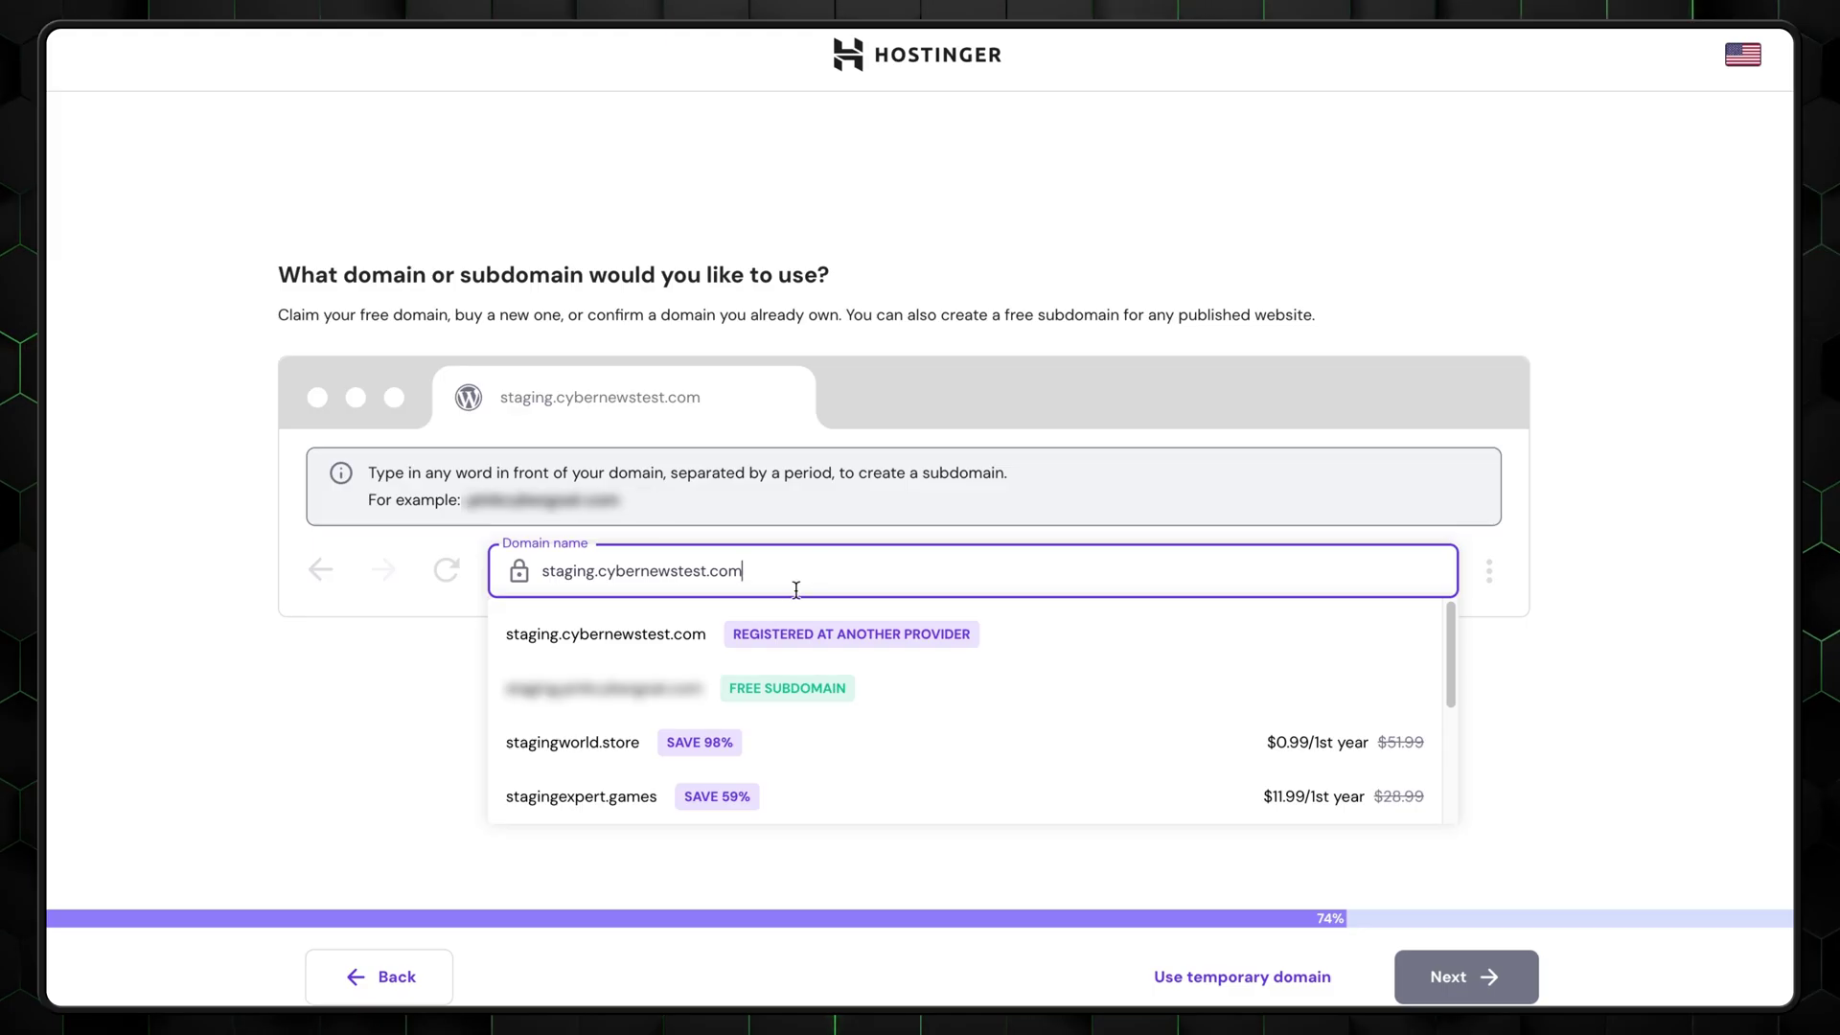
left_click(663, 635)
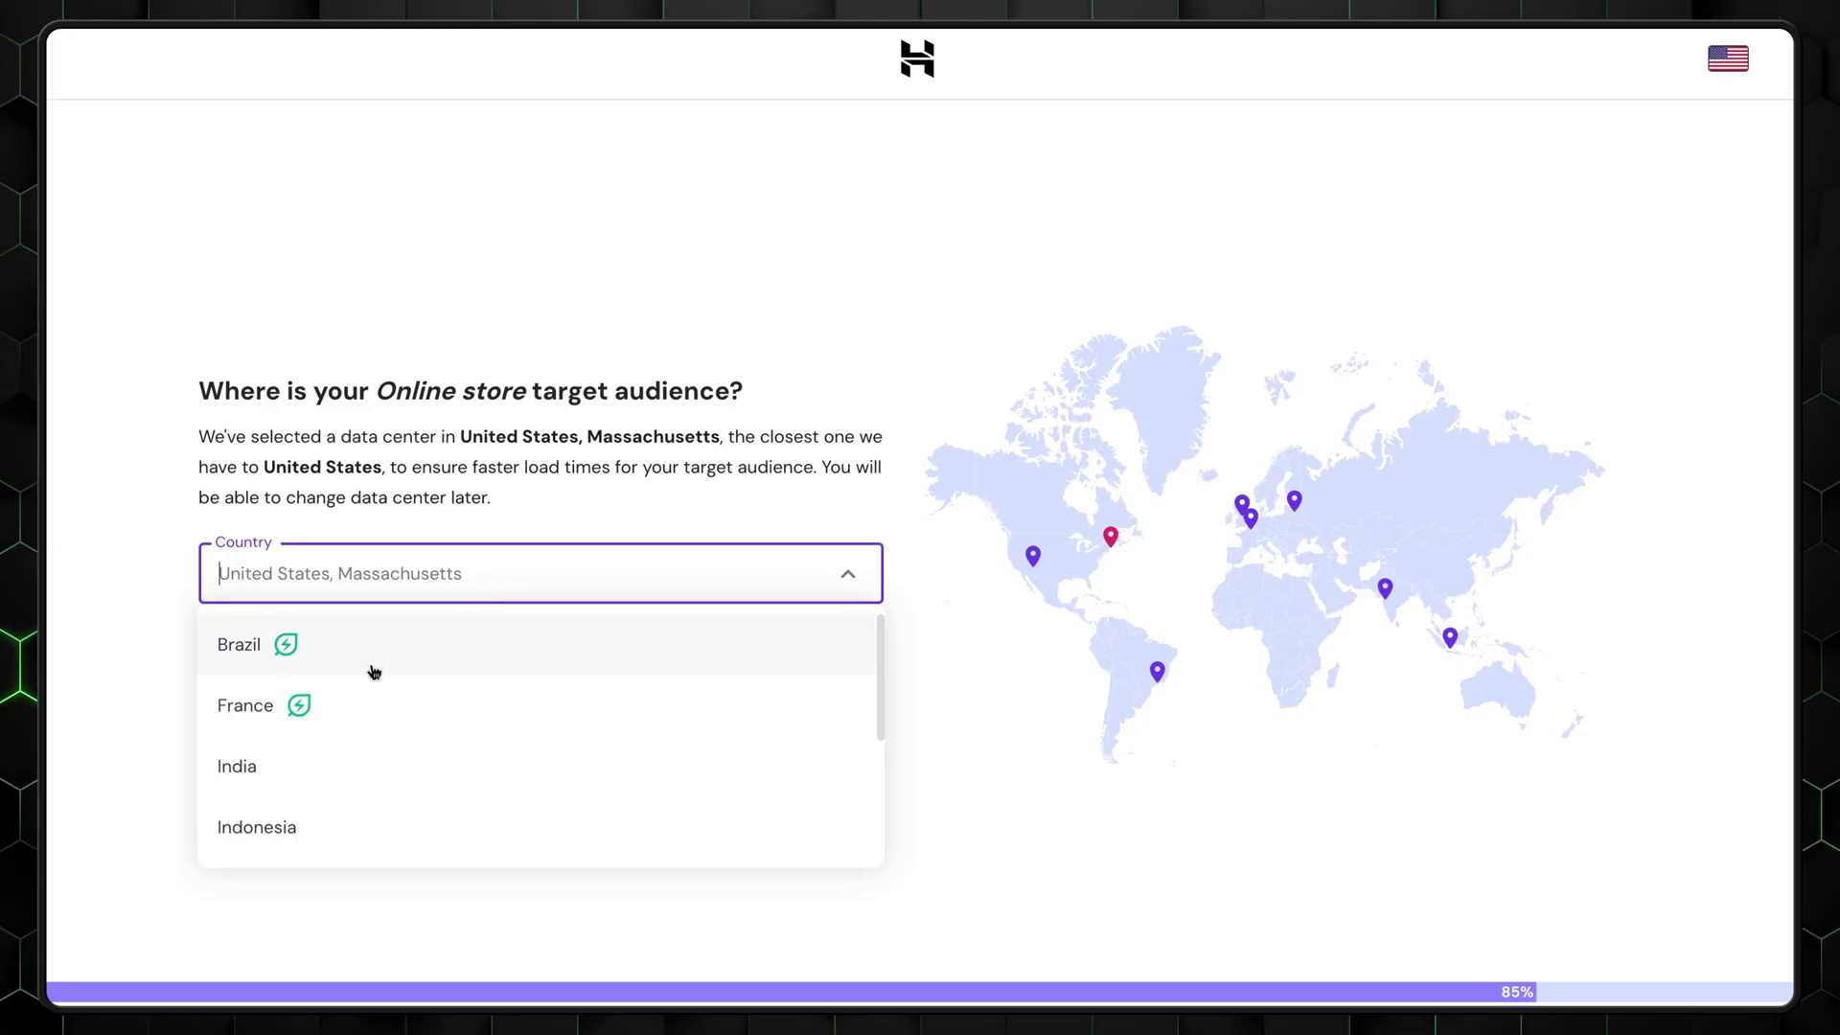
Select United States, Massachusetts as the data center country and continue.
scroll(358, 704, "down", 1)
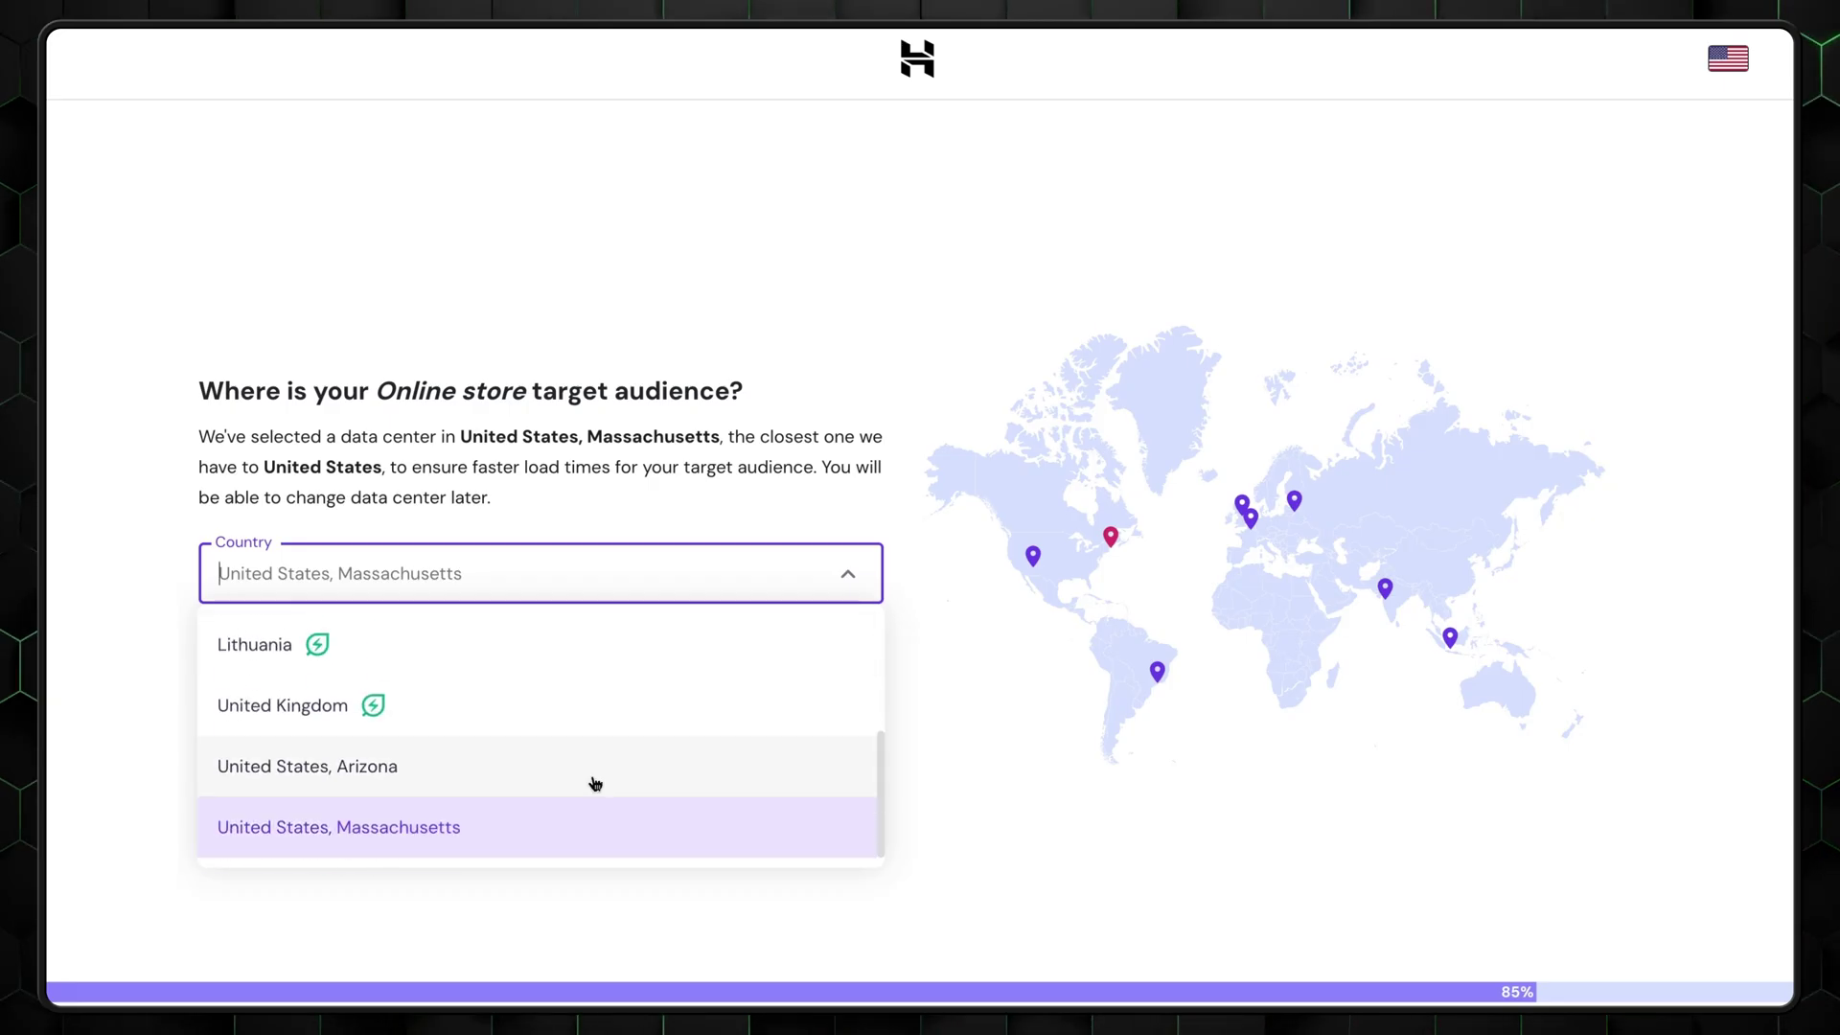
left_click(564, 843)
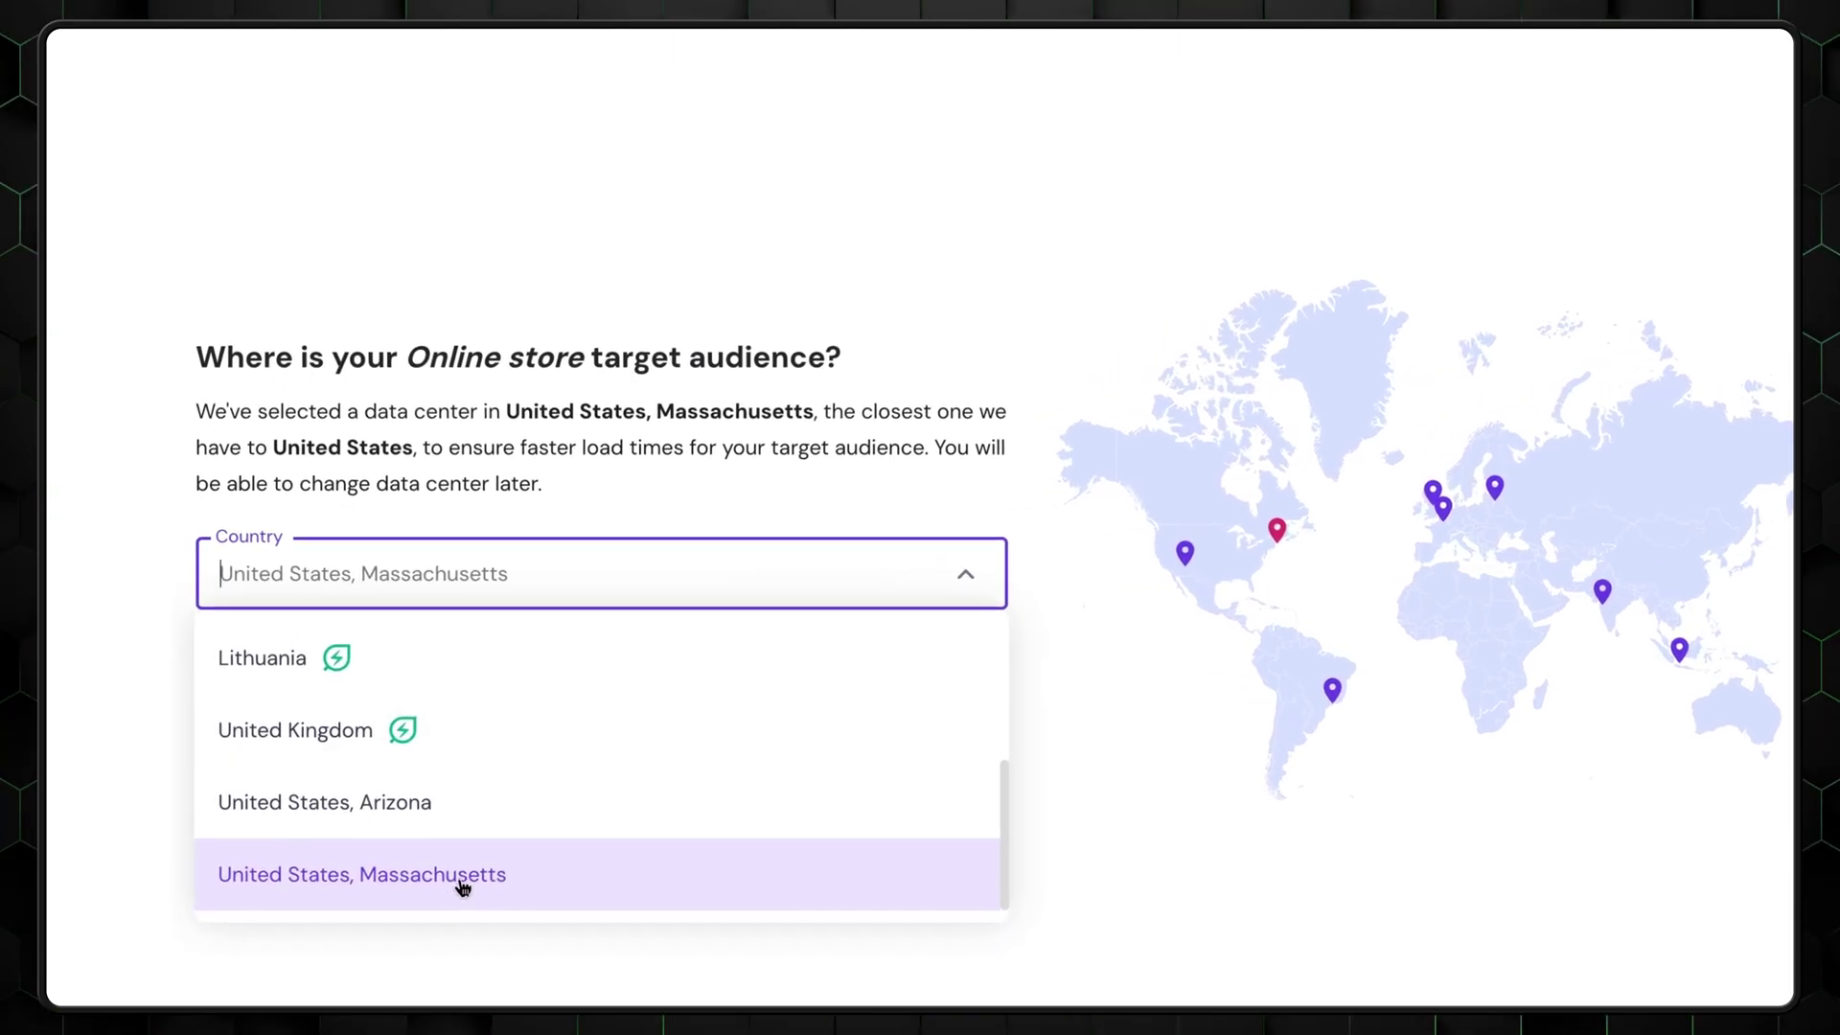
left_click(1377, 1003)
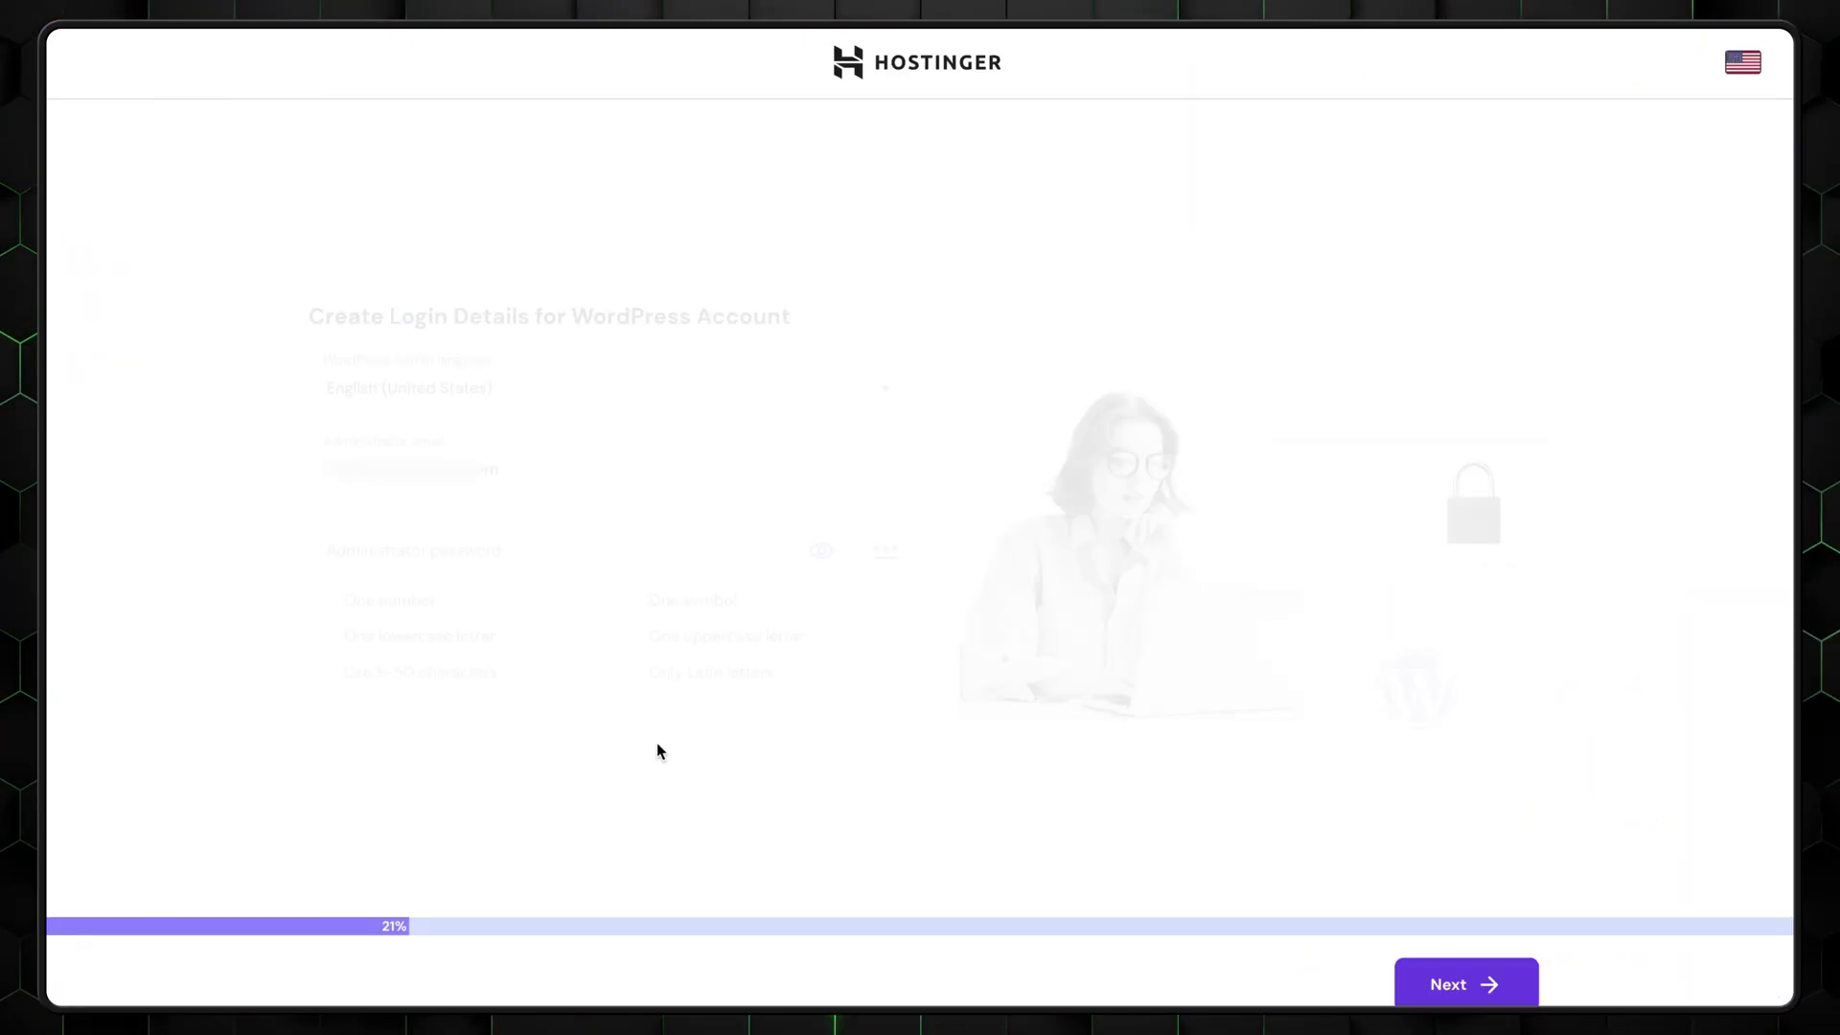
Skip past login details, keep Portfolio as the website type, and skip plugins.
left_click(1416, 997)
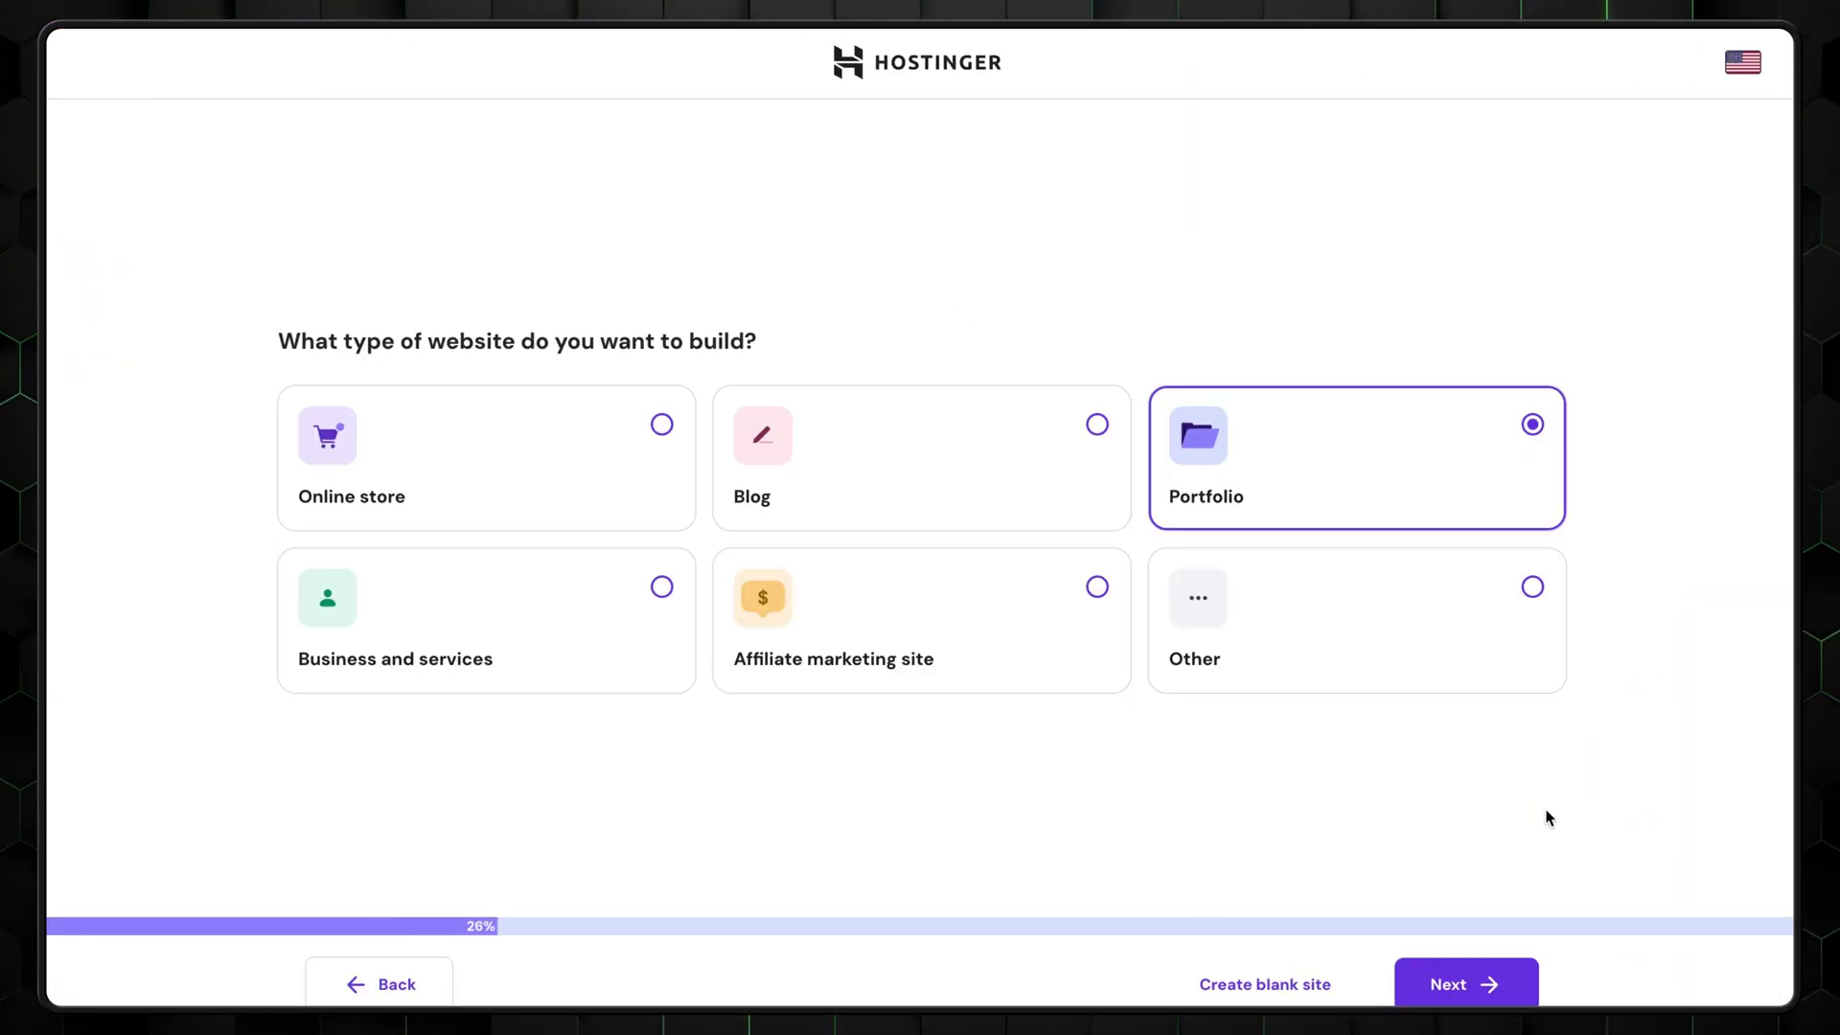
left_click(1477, 995)
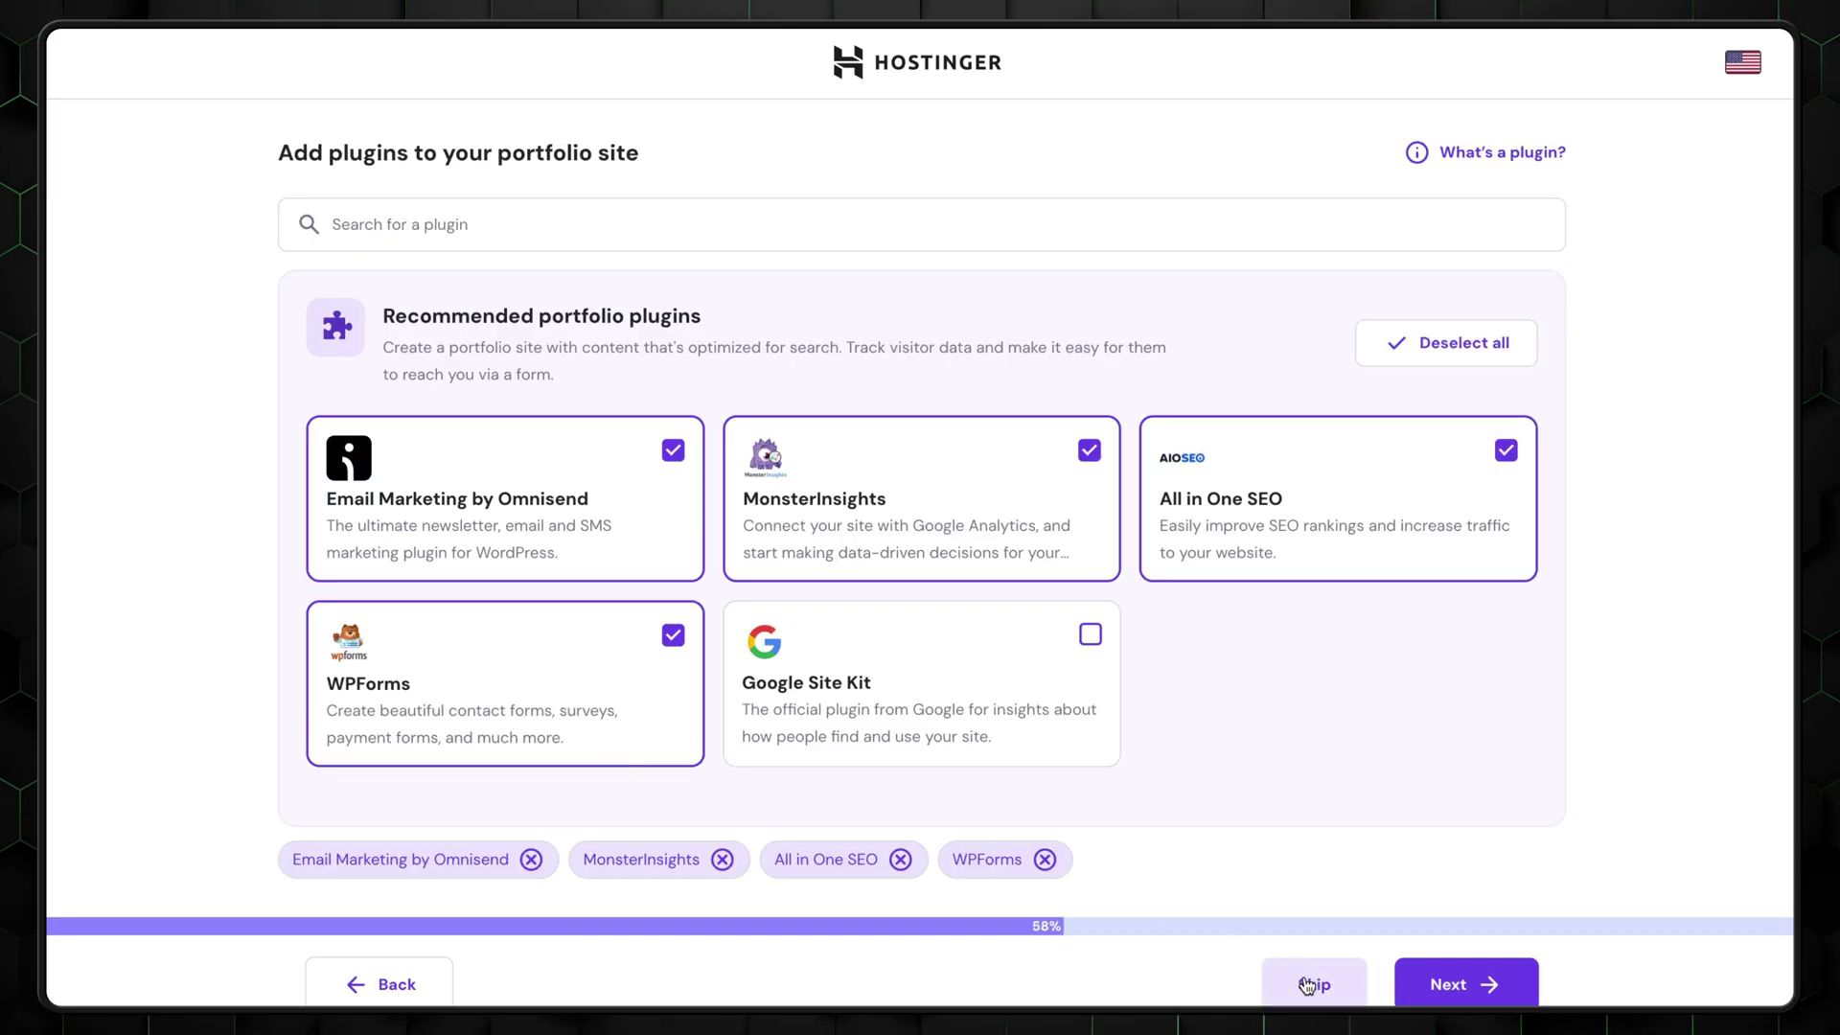
left_click(1309, 984)
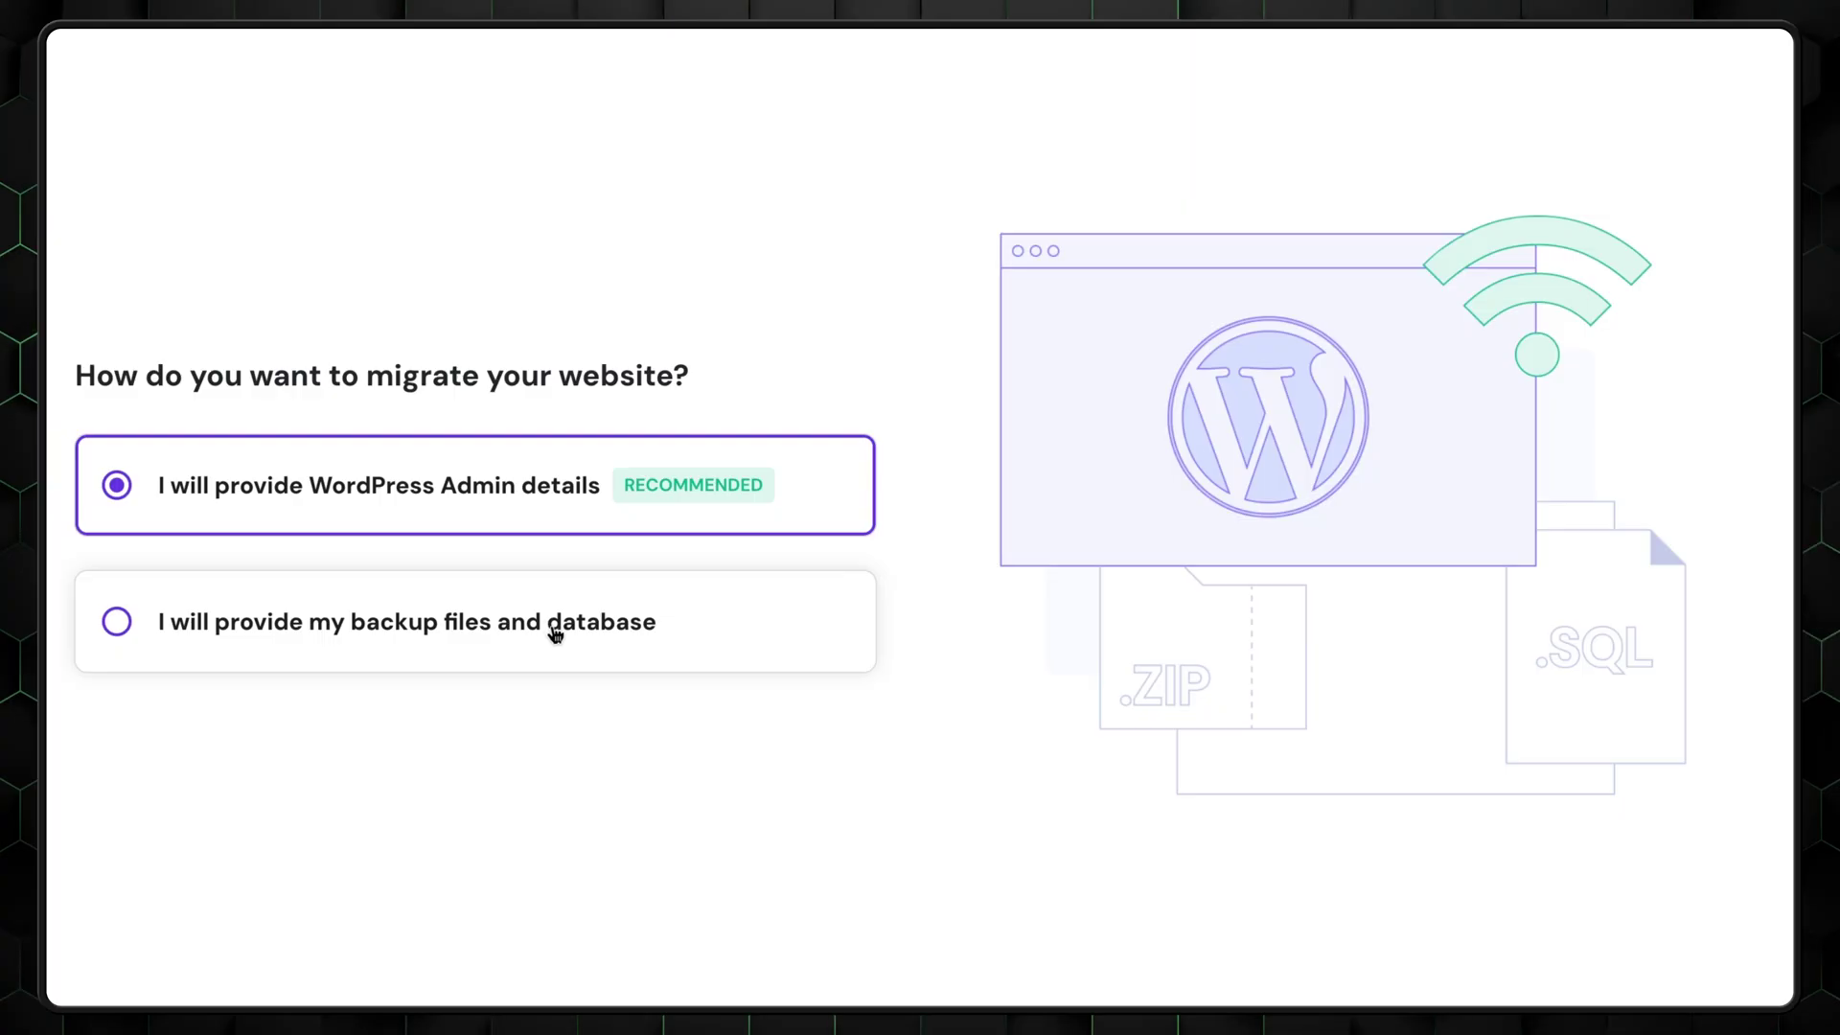
Choose the backup-files-and-database and WordPress admin details site migration options.
left_click(555, 635)
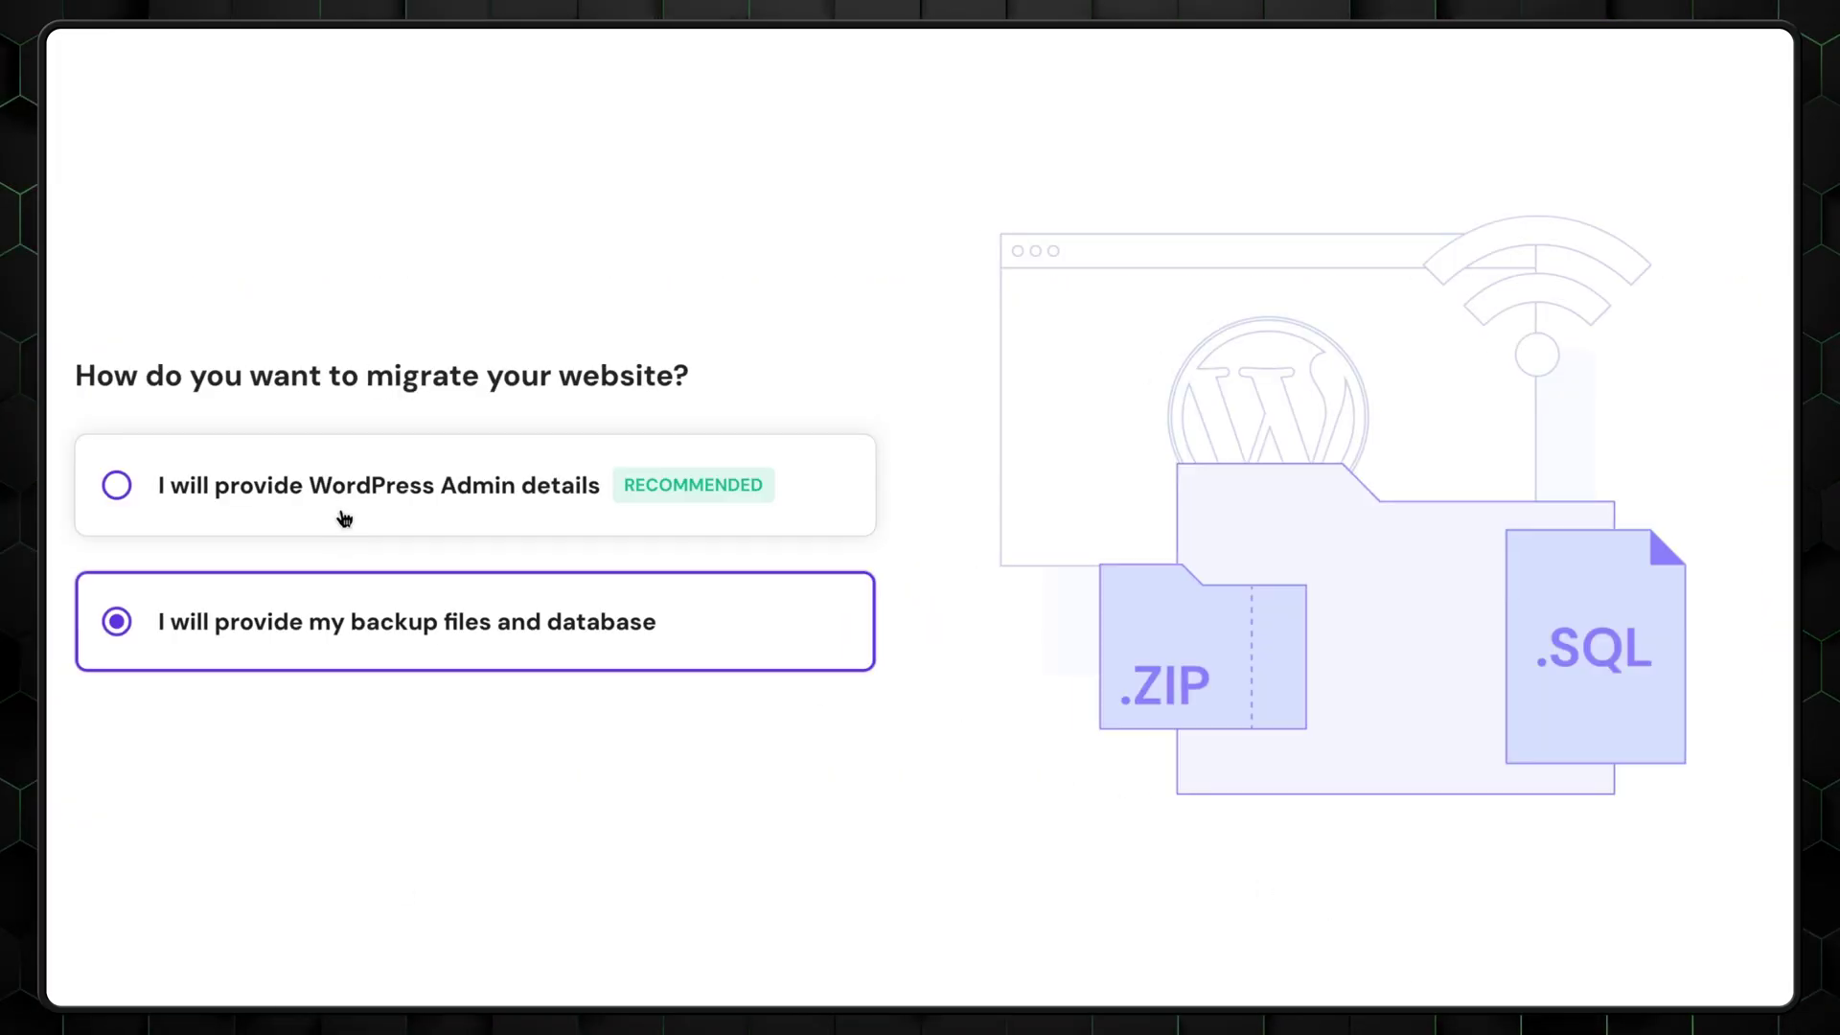
left_click(353, 497)
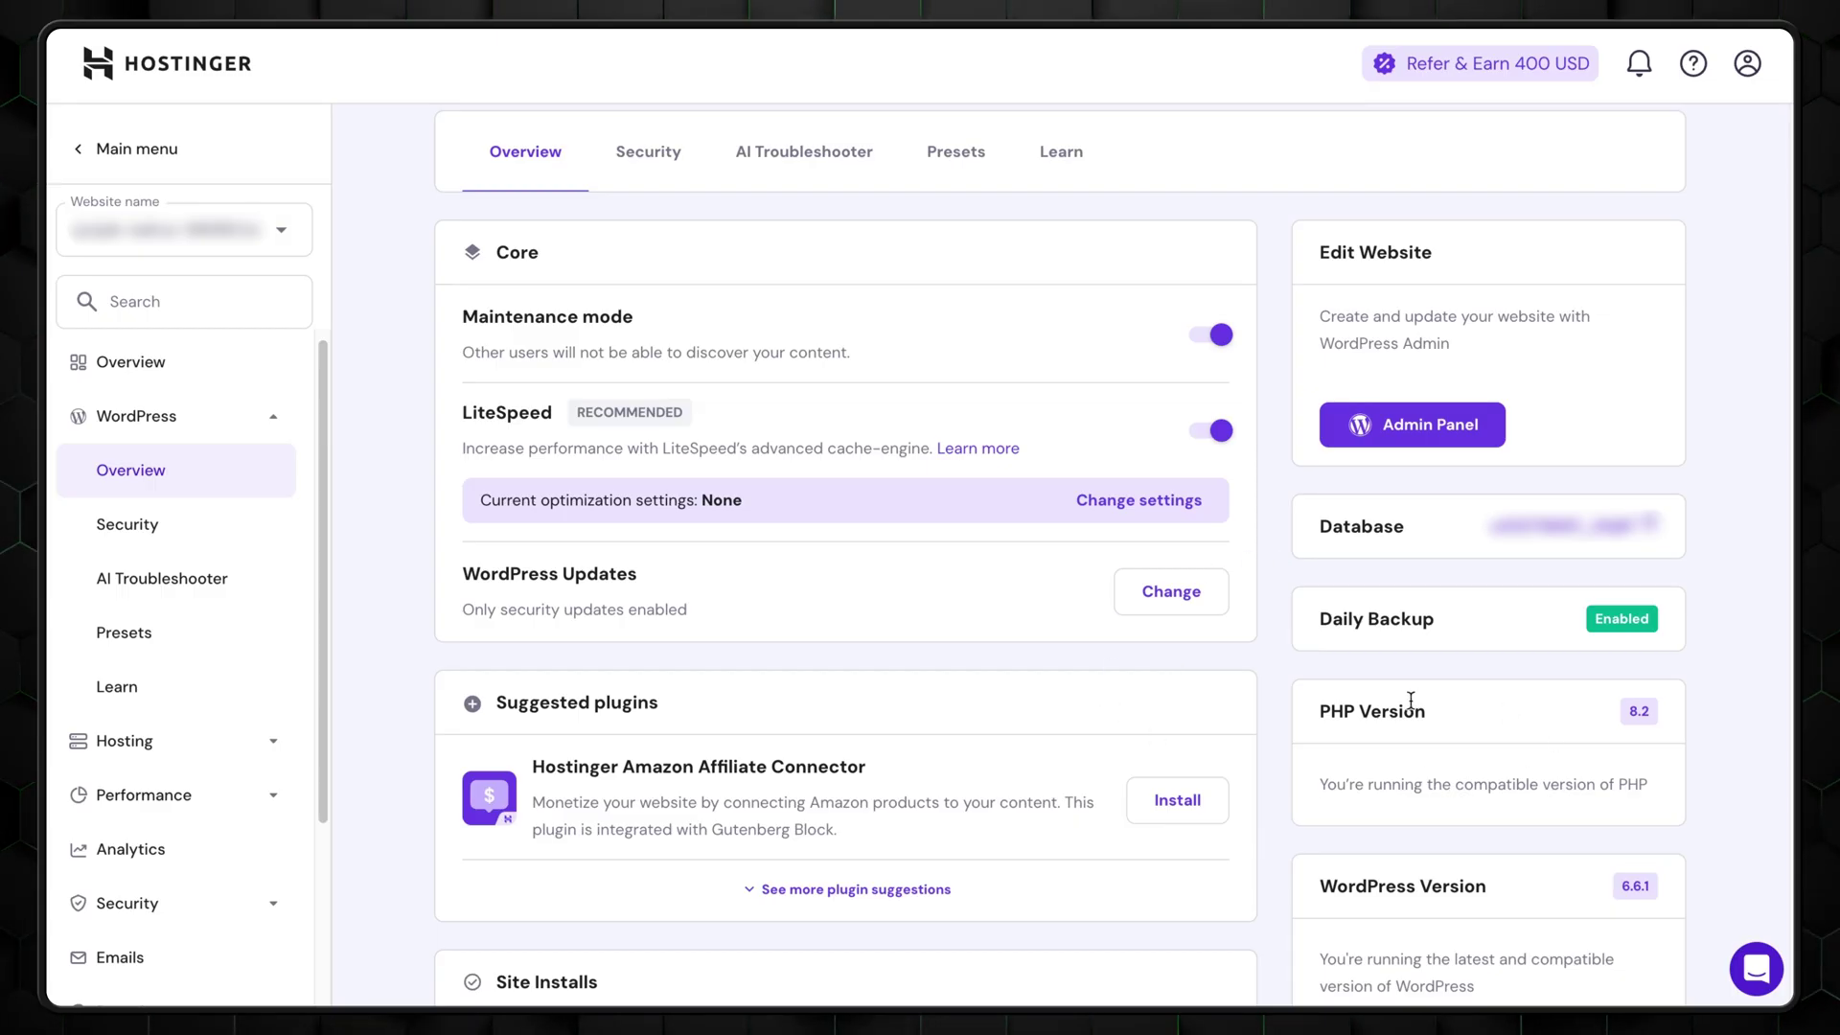
Toggle maintenance mode off and back on, then go to WordPress Presets.
scroll(1365, 869, "down", 2)
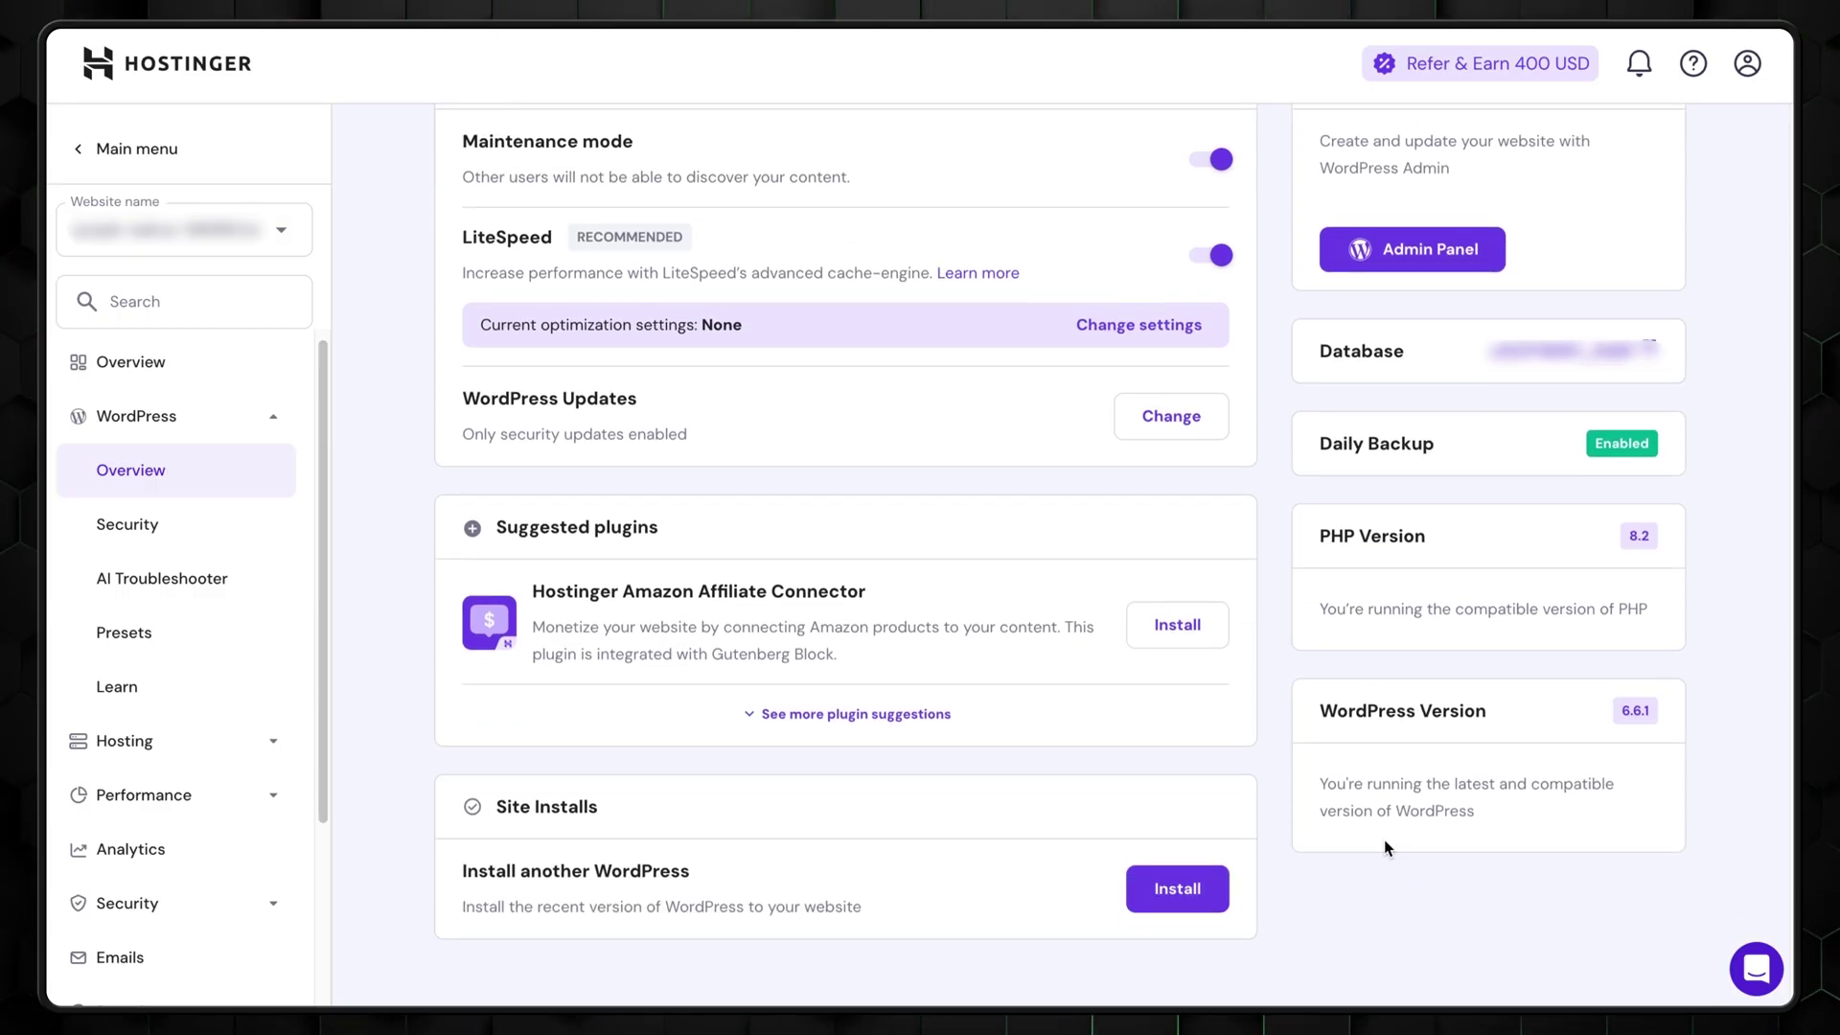
scroll(1423, 774, "up", 1)
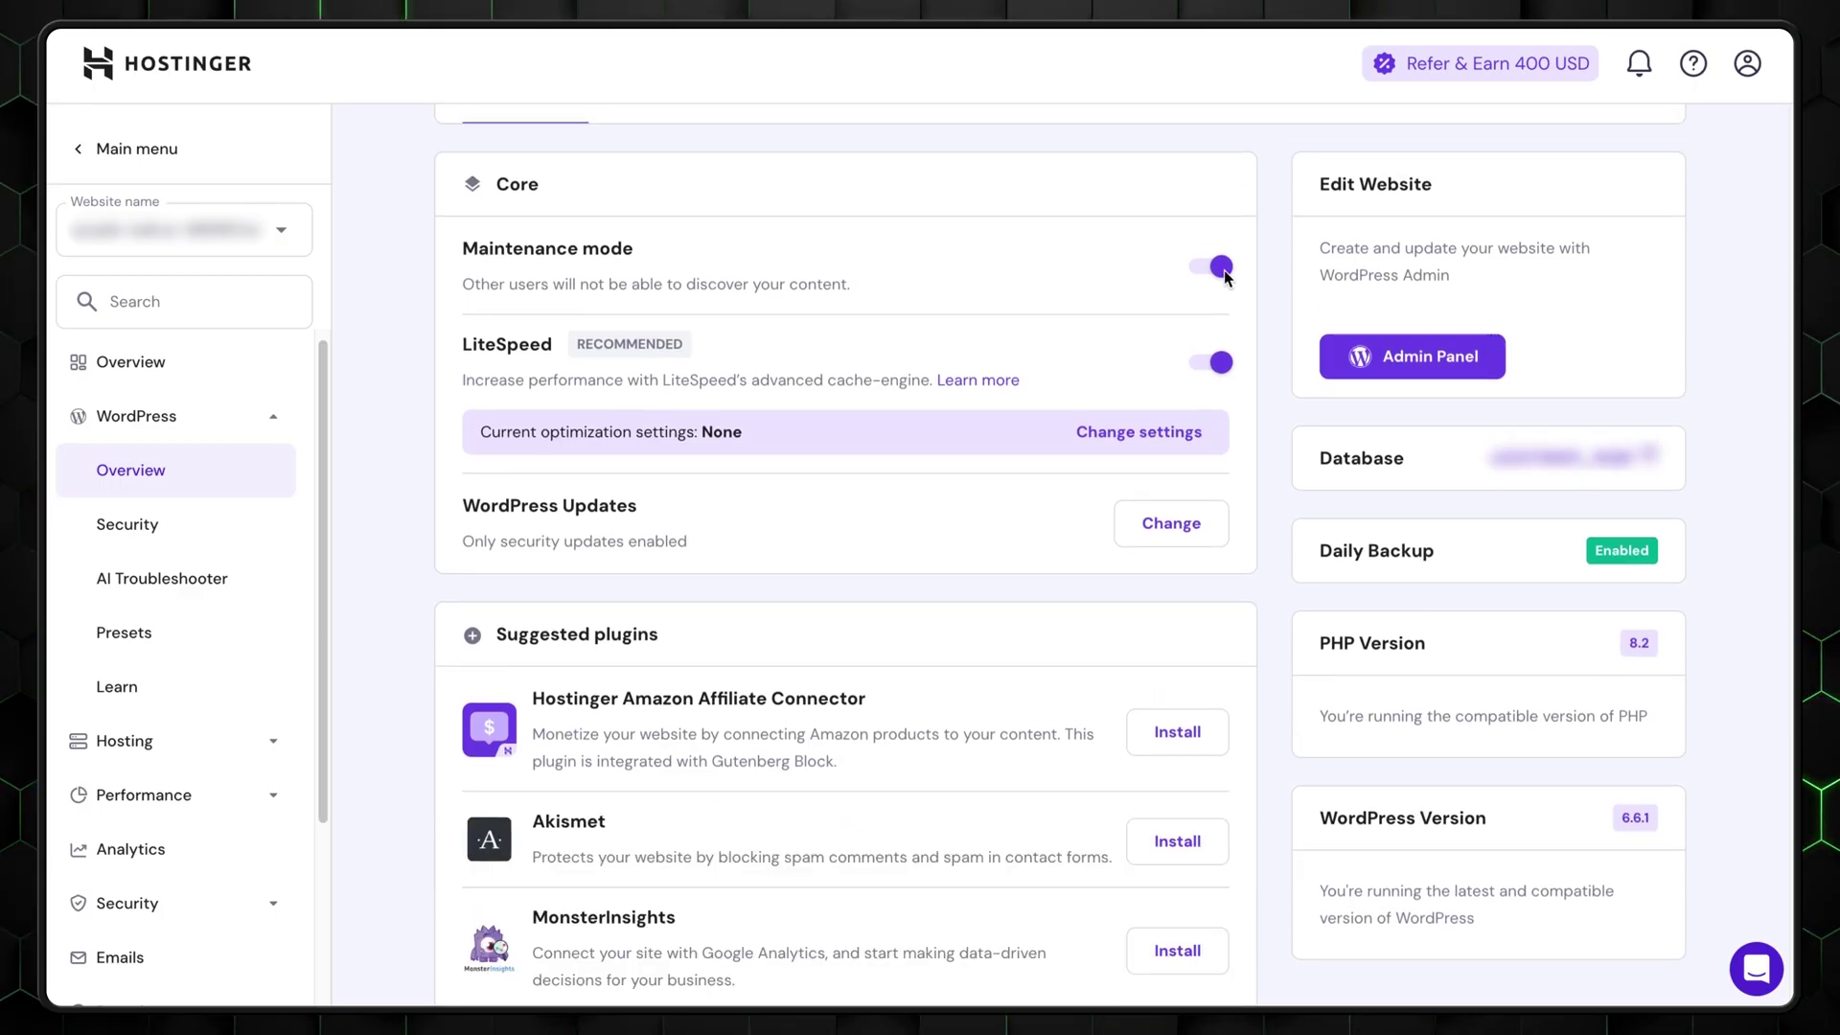
left_click(1193, 266)
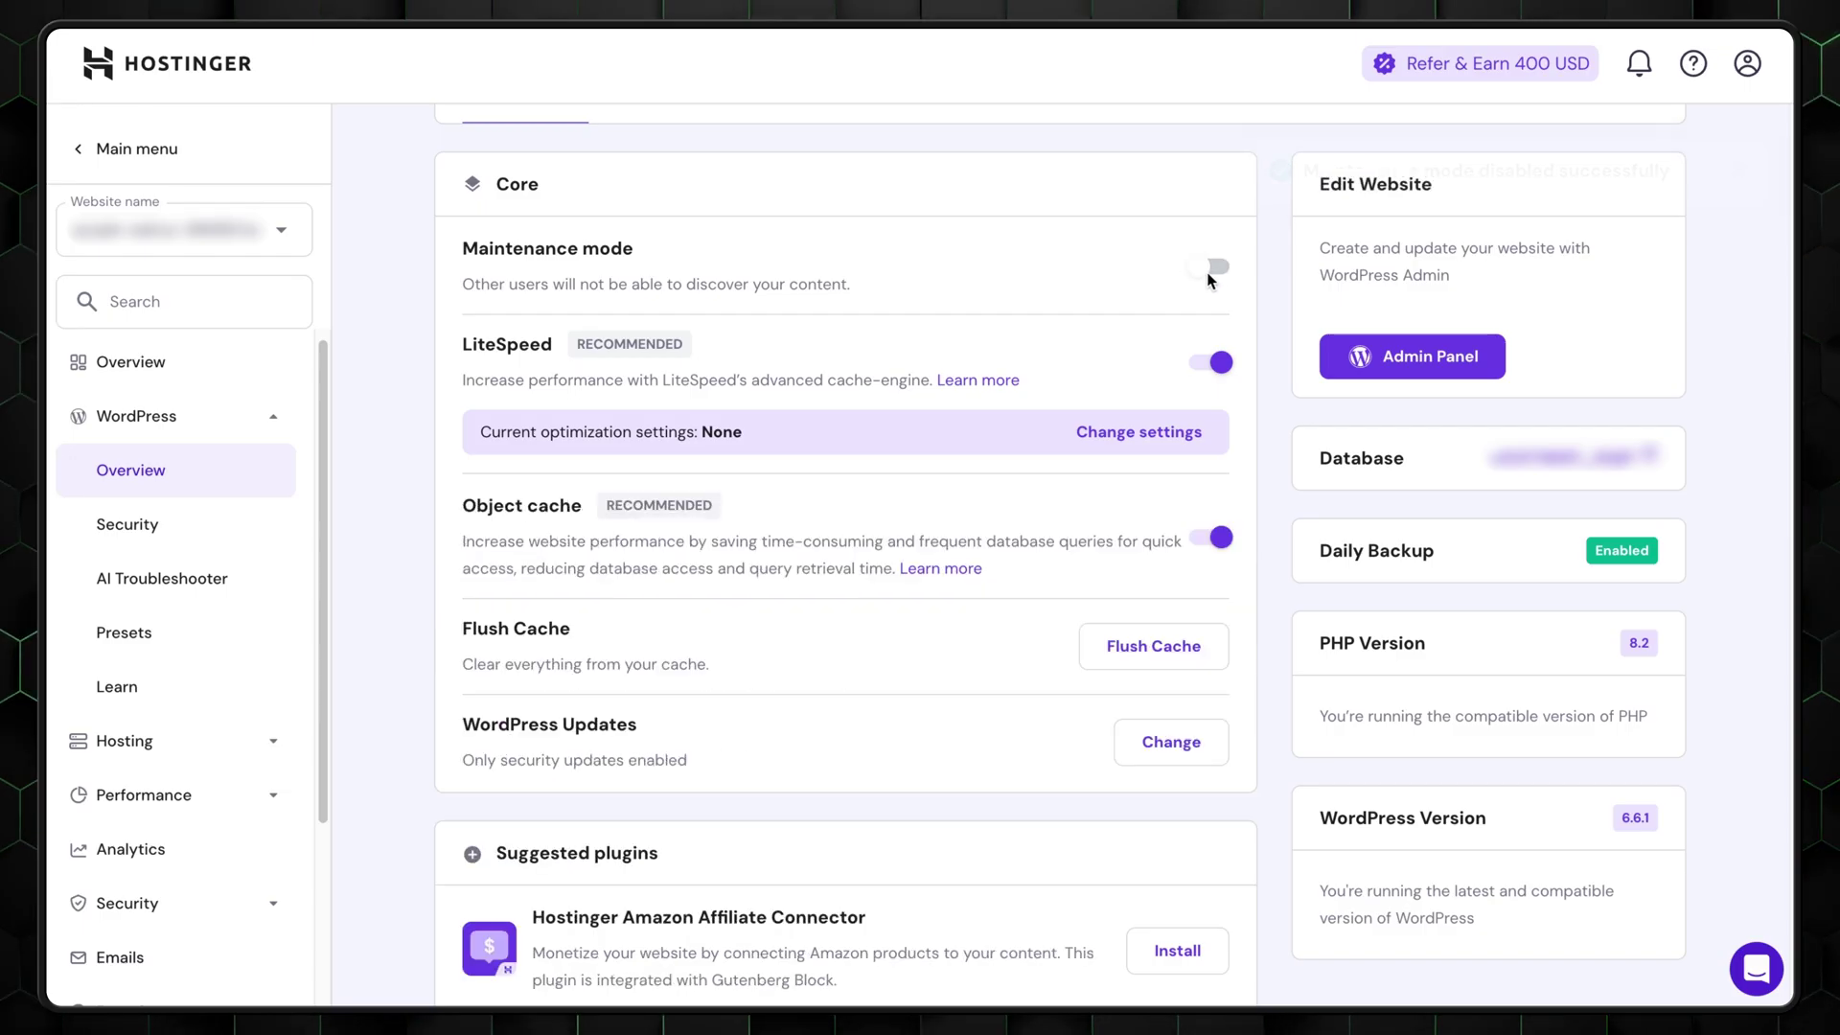
left_click(1210, 277)
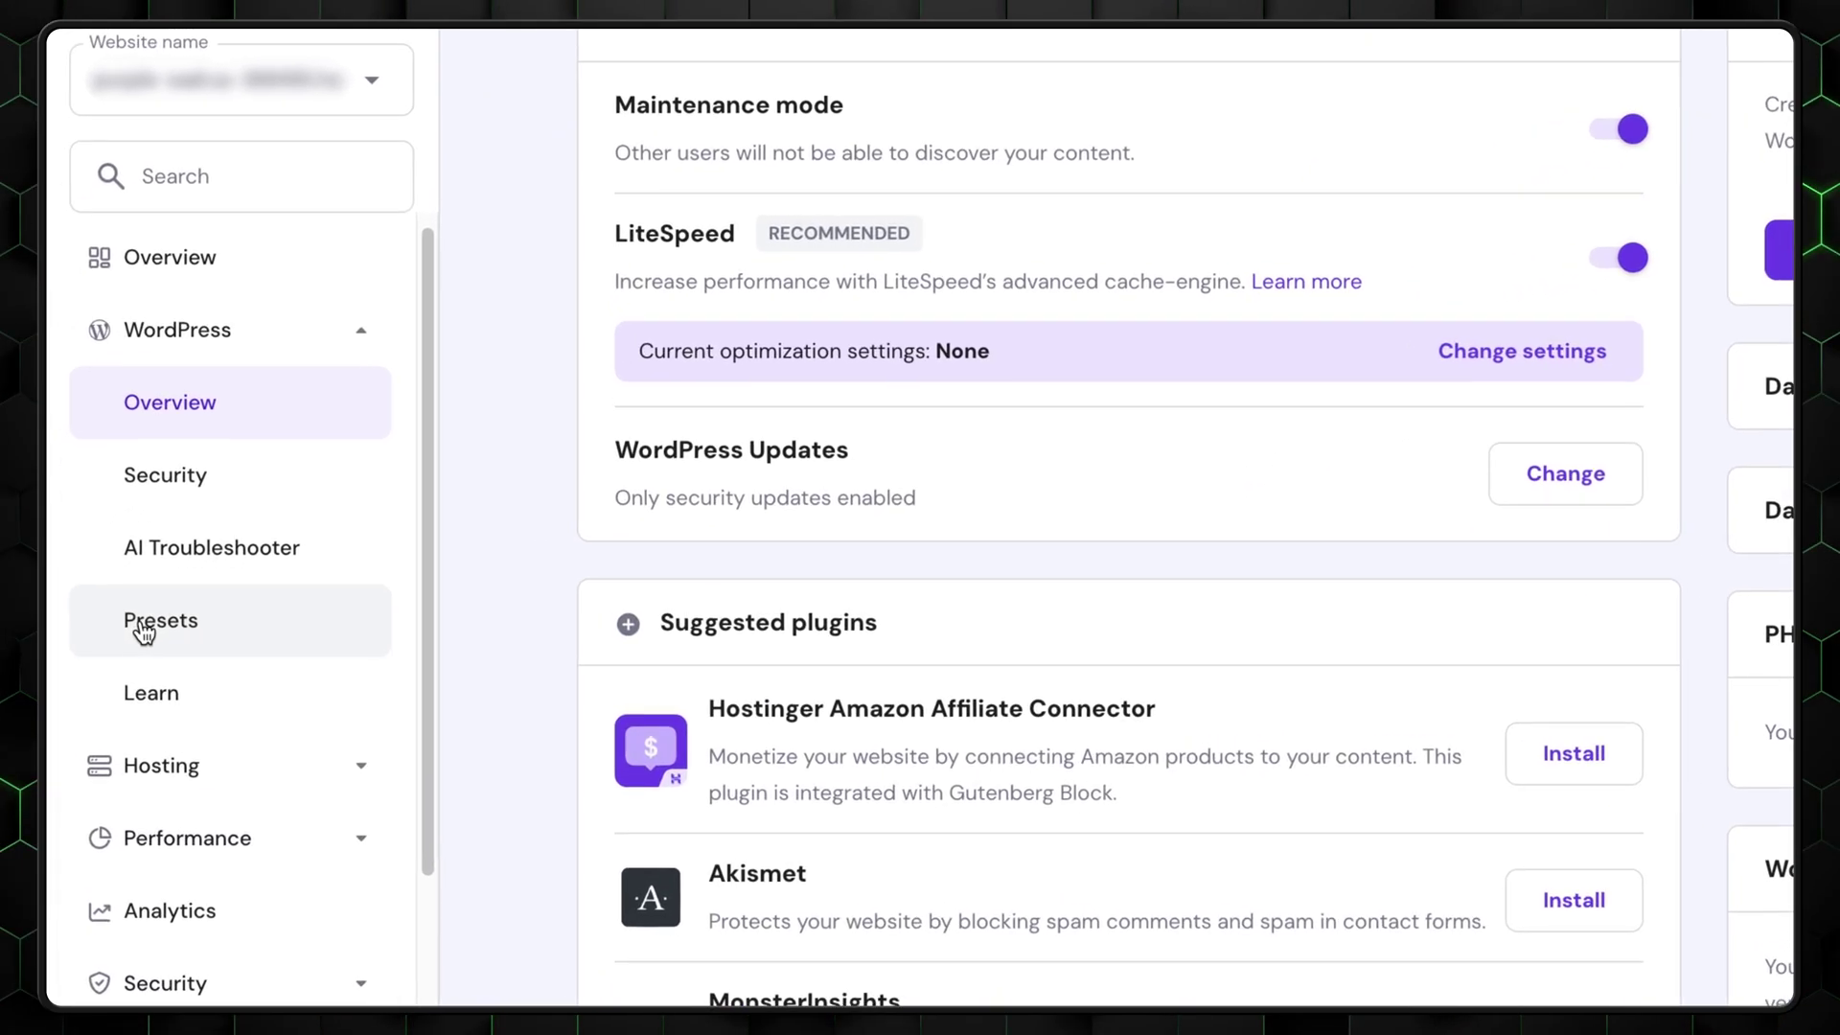
left_click(115, 638)
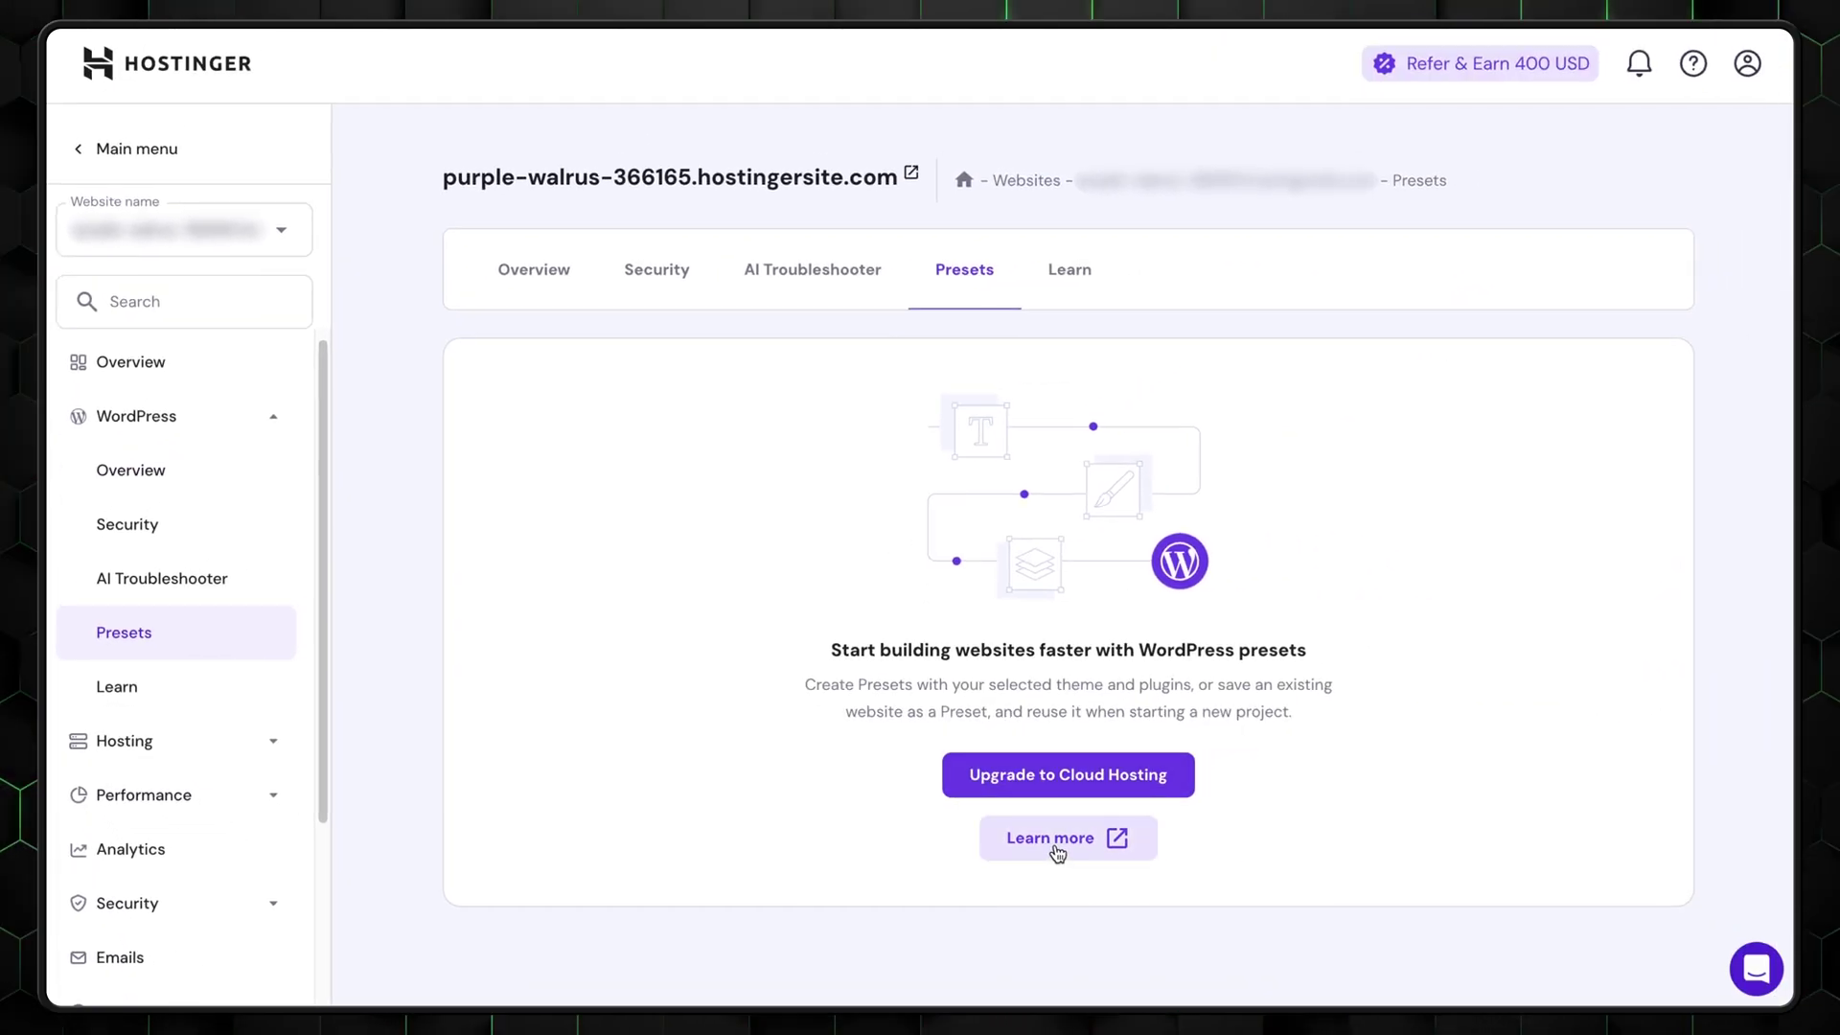
Open the Learn more help article on WordPress presets and scroll through it.
left_click(1057, 846)
scroll(791, 600, "down", 5)
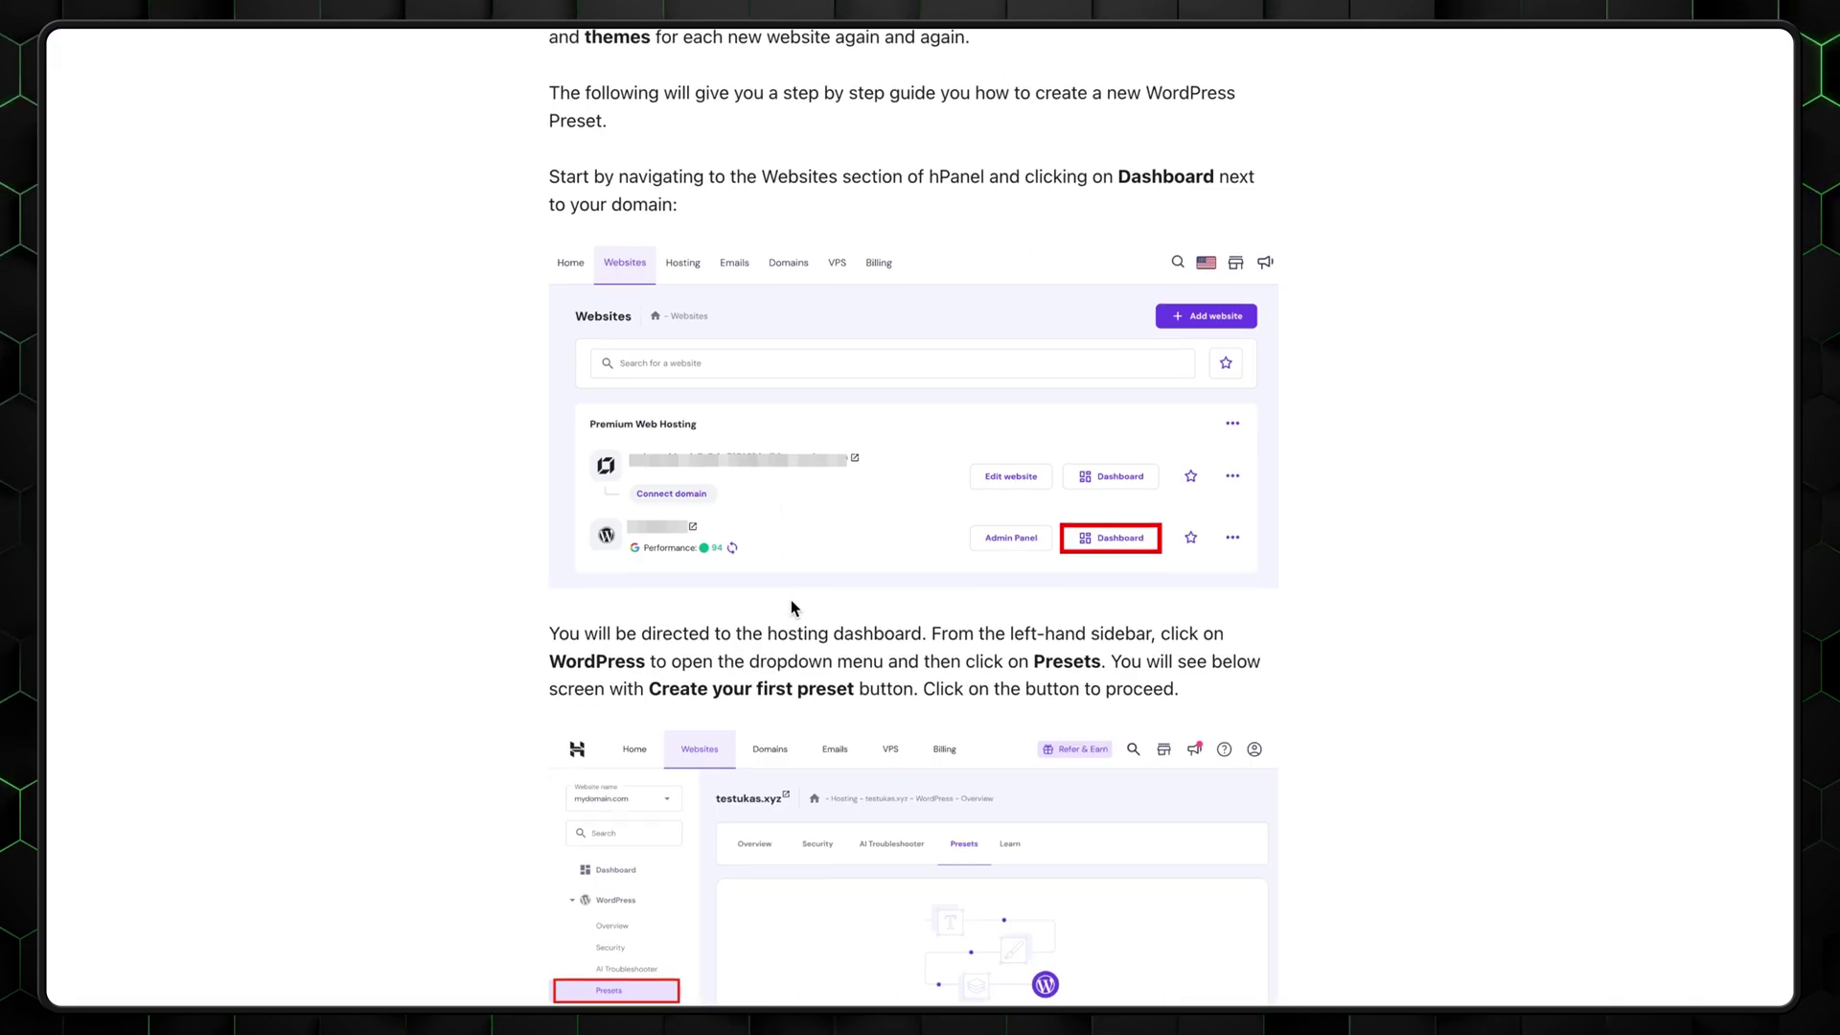
scroll(791, 600, "down", 2)
scroll(791, 608, "down", 1)
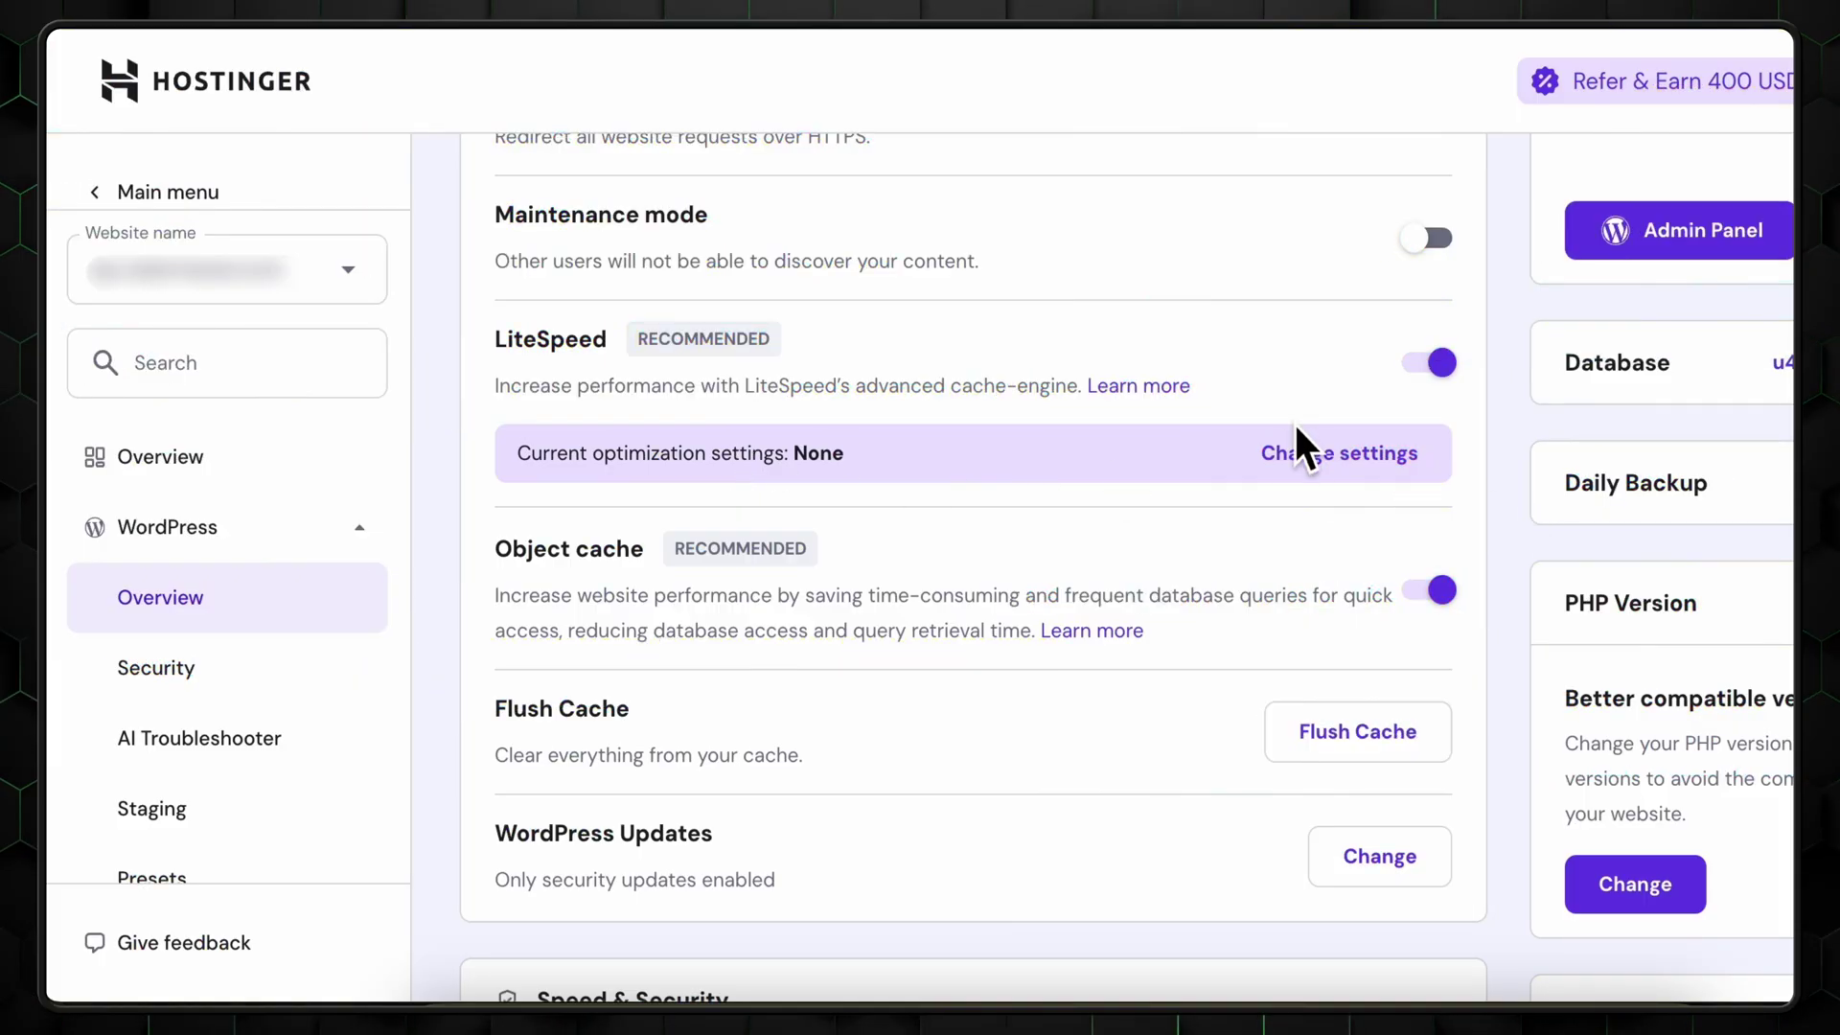
Apply and confirm the Aggressive LiteSpeed preset, then highlight the Object cache label.
left_click(1296, 458)
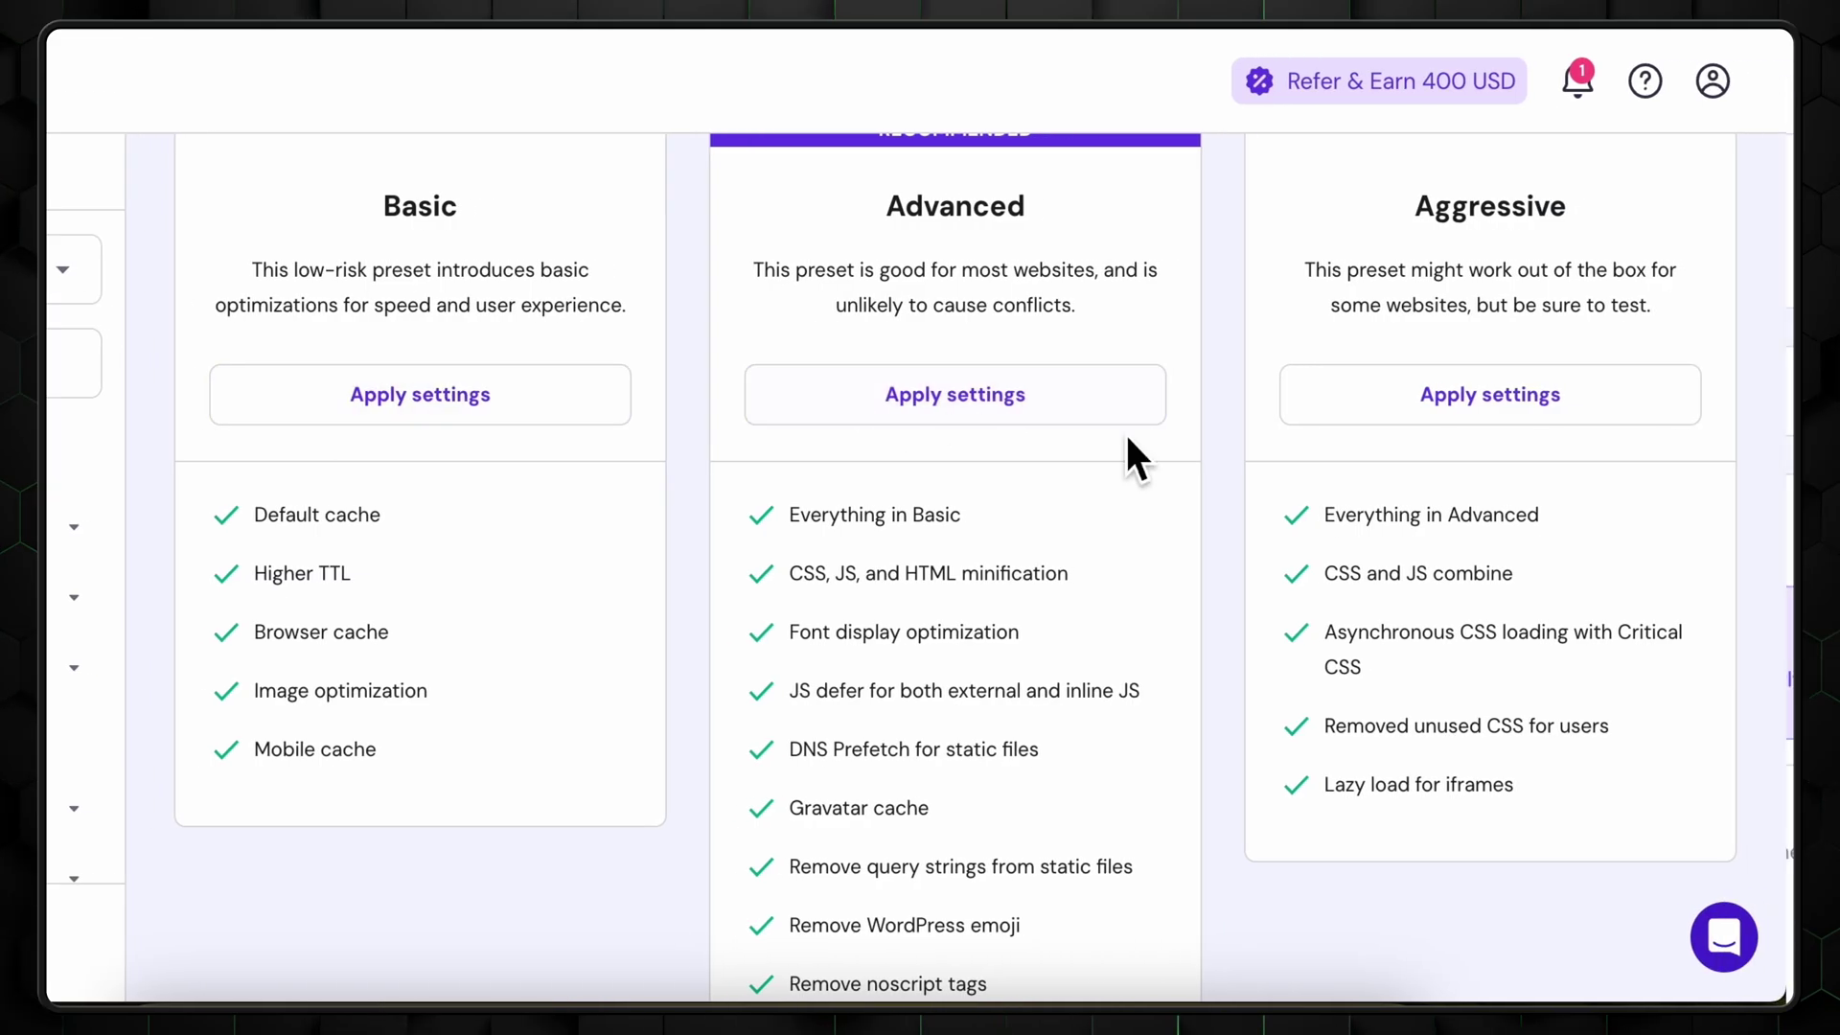
left_click(1472, 414)
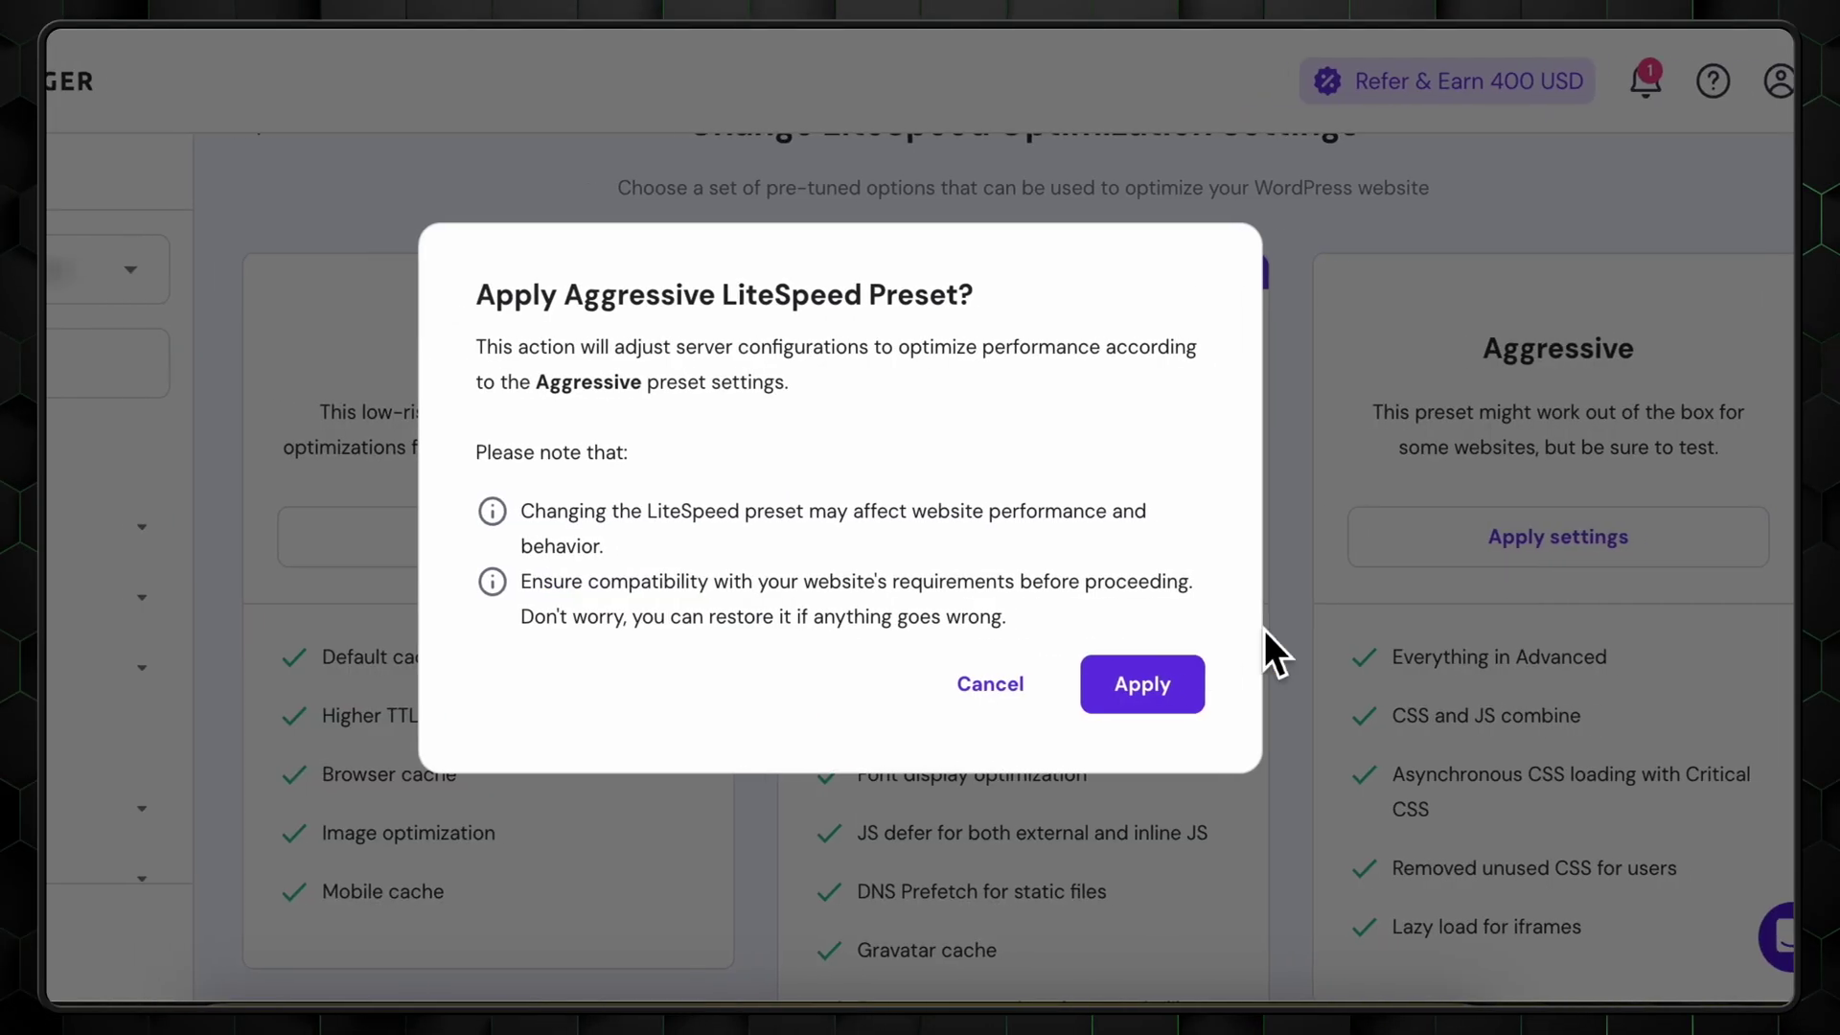
left_click(1146, 690)
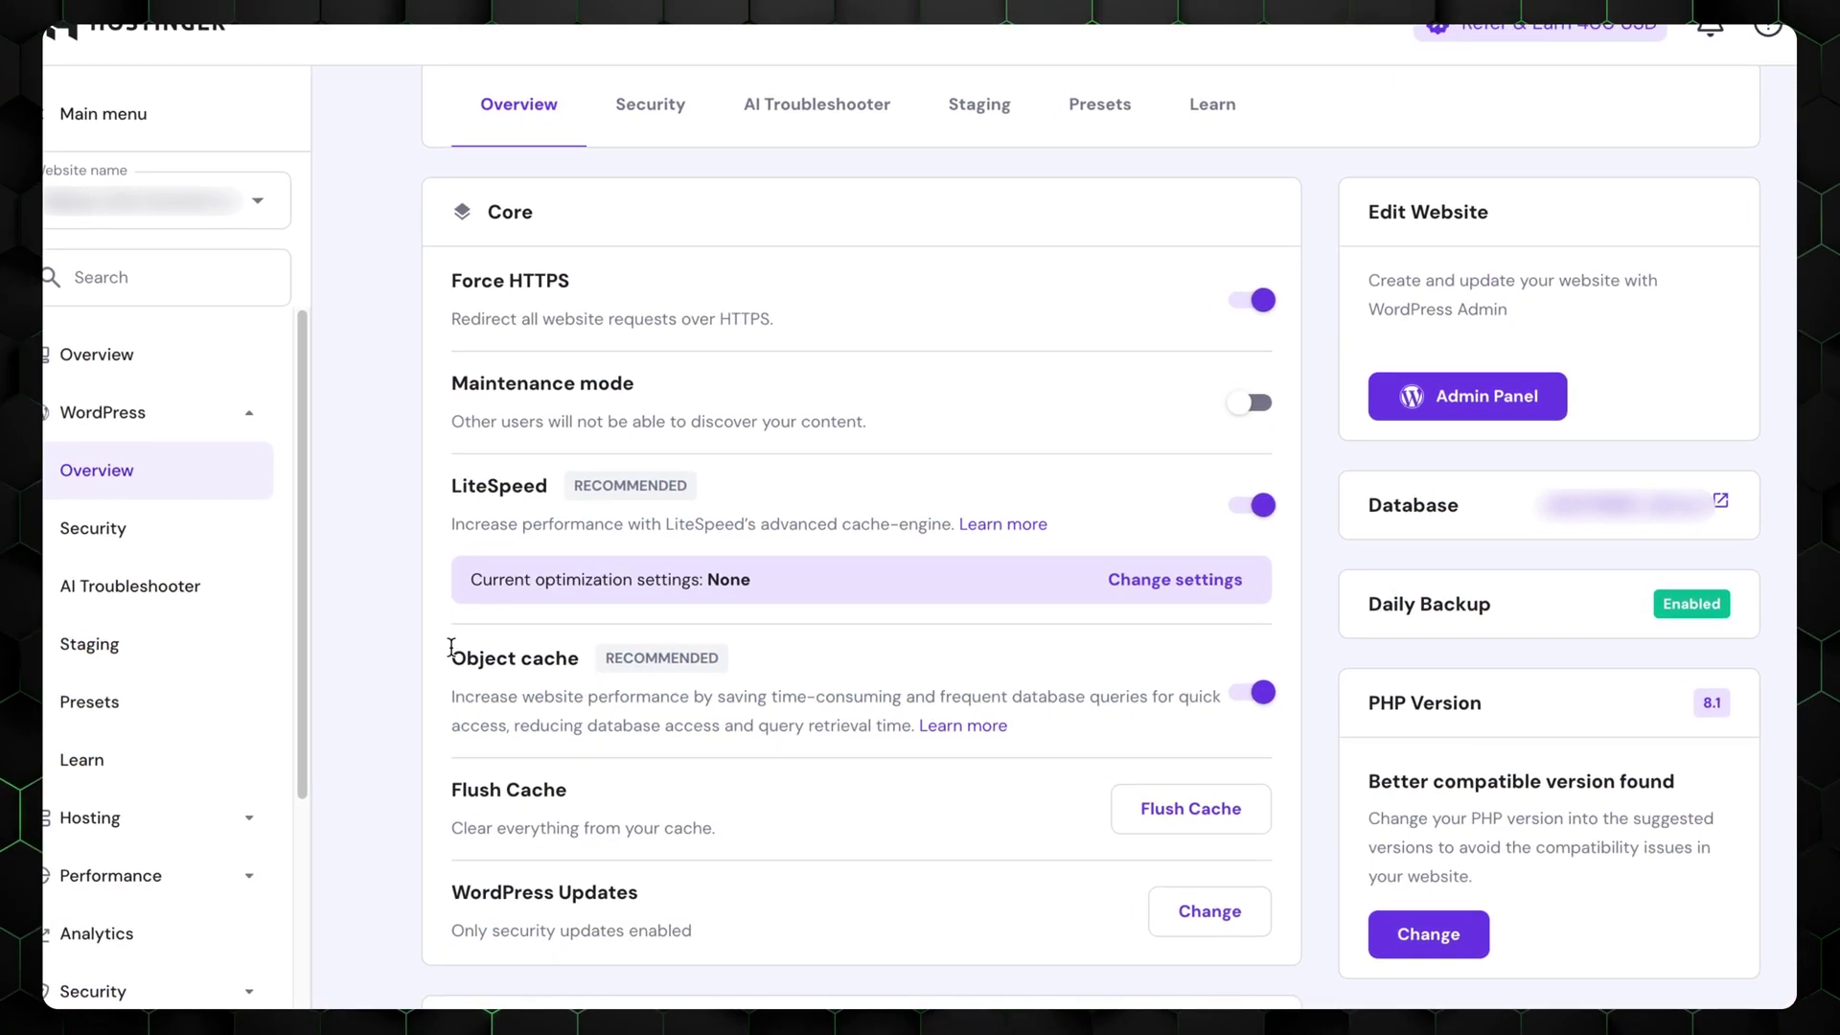
left_click_drag(451, 652, 578, 661)
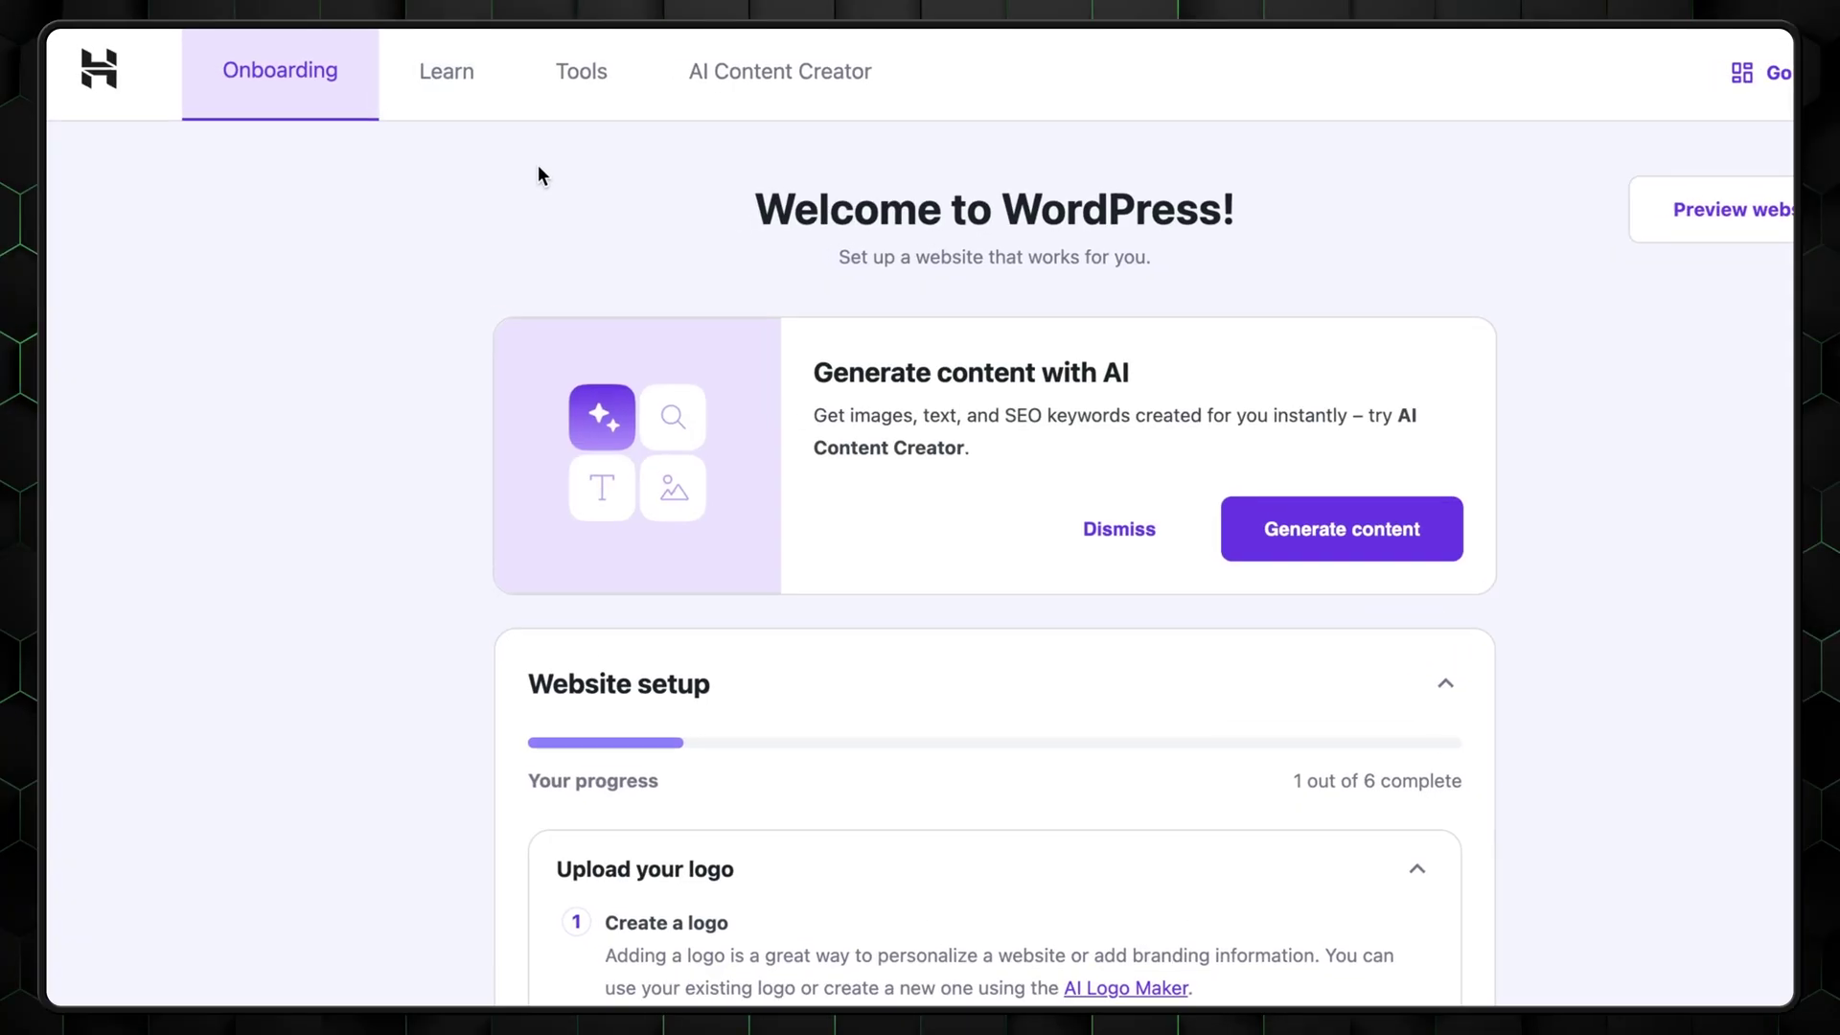
left_click(447, 75)
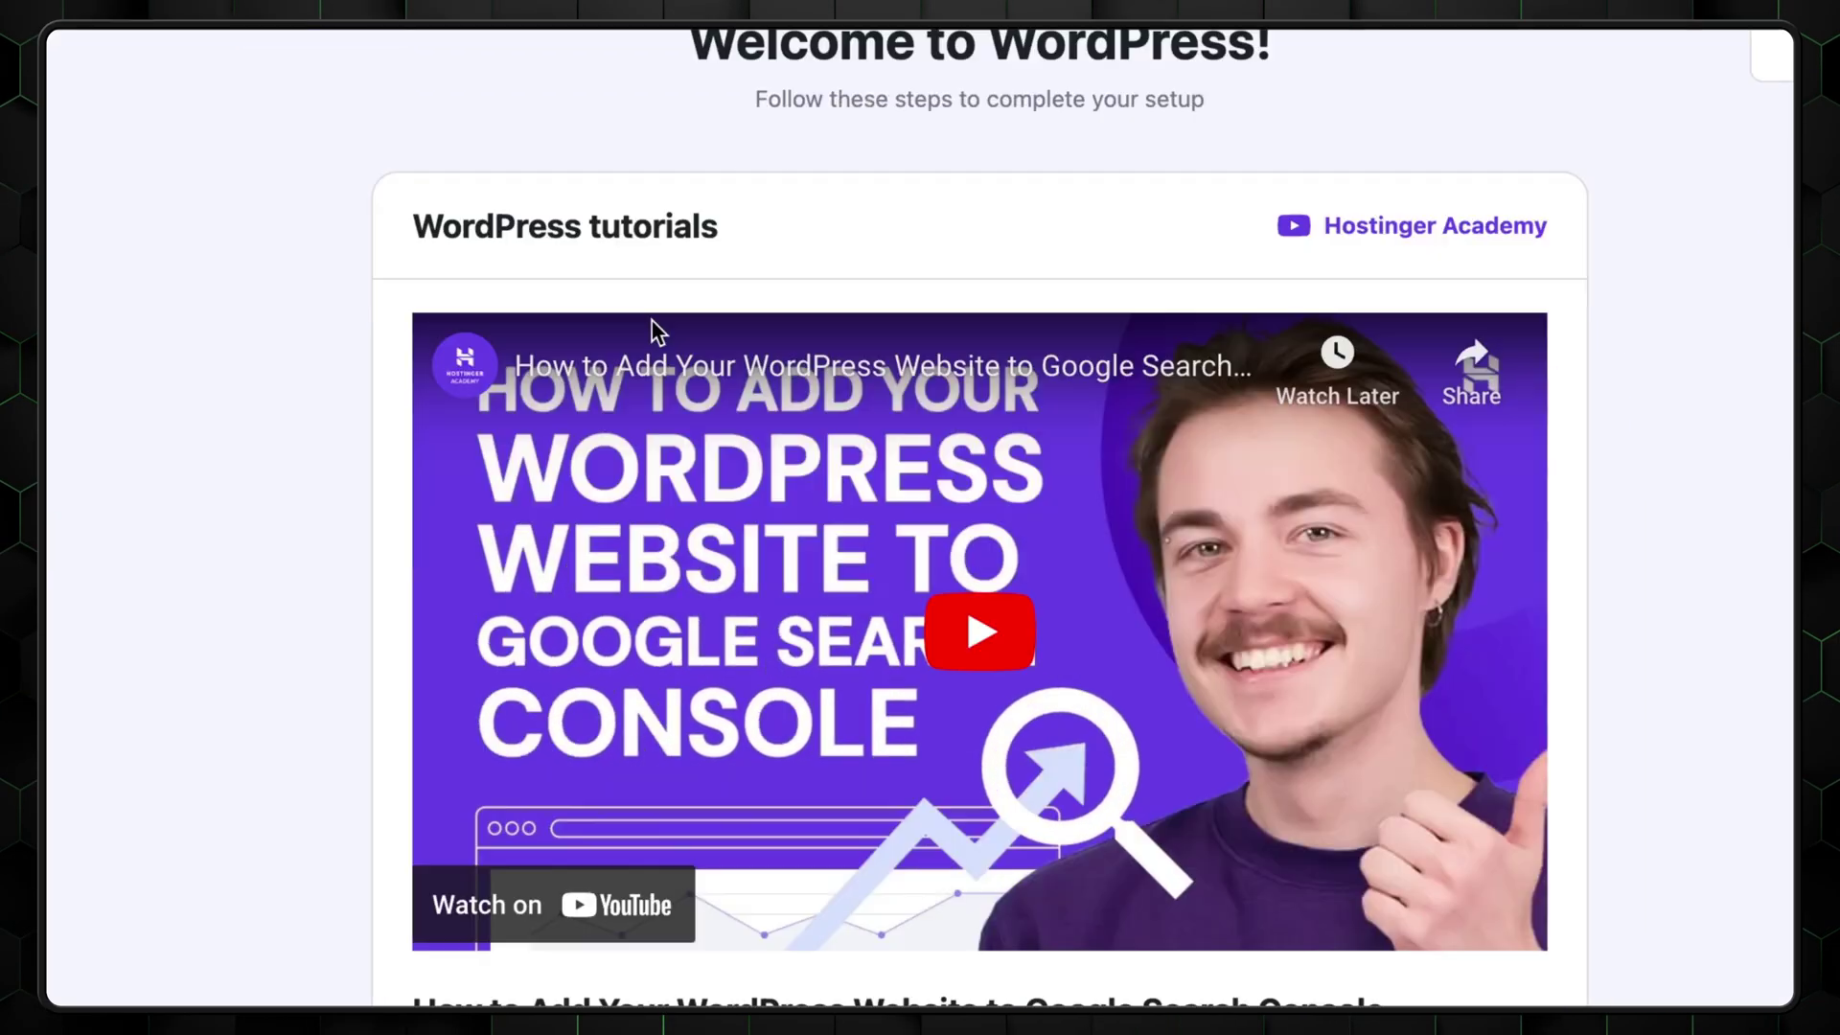
scroll(652, 320, "down", 5)
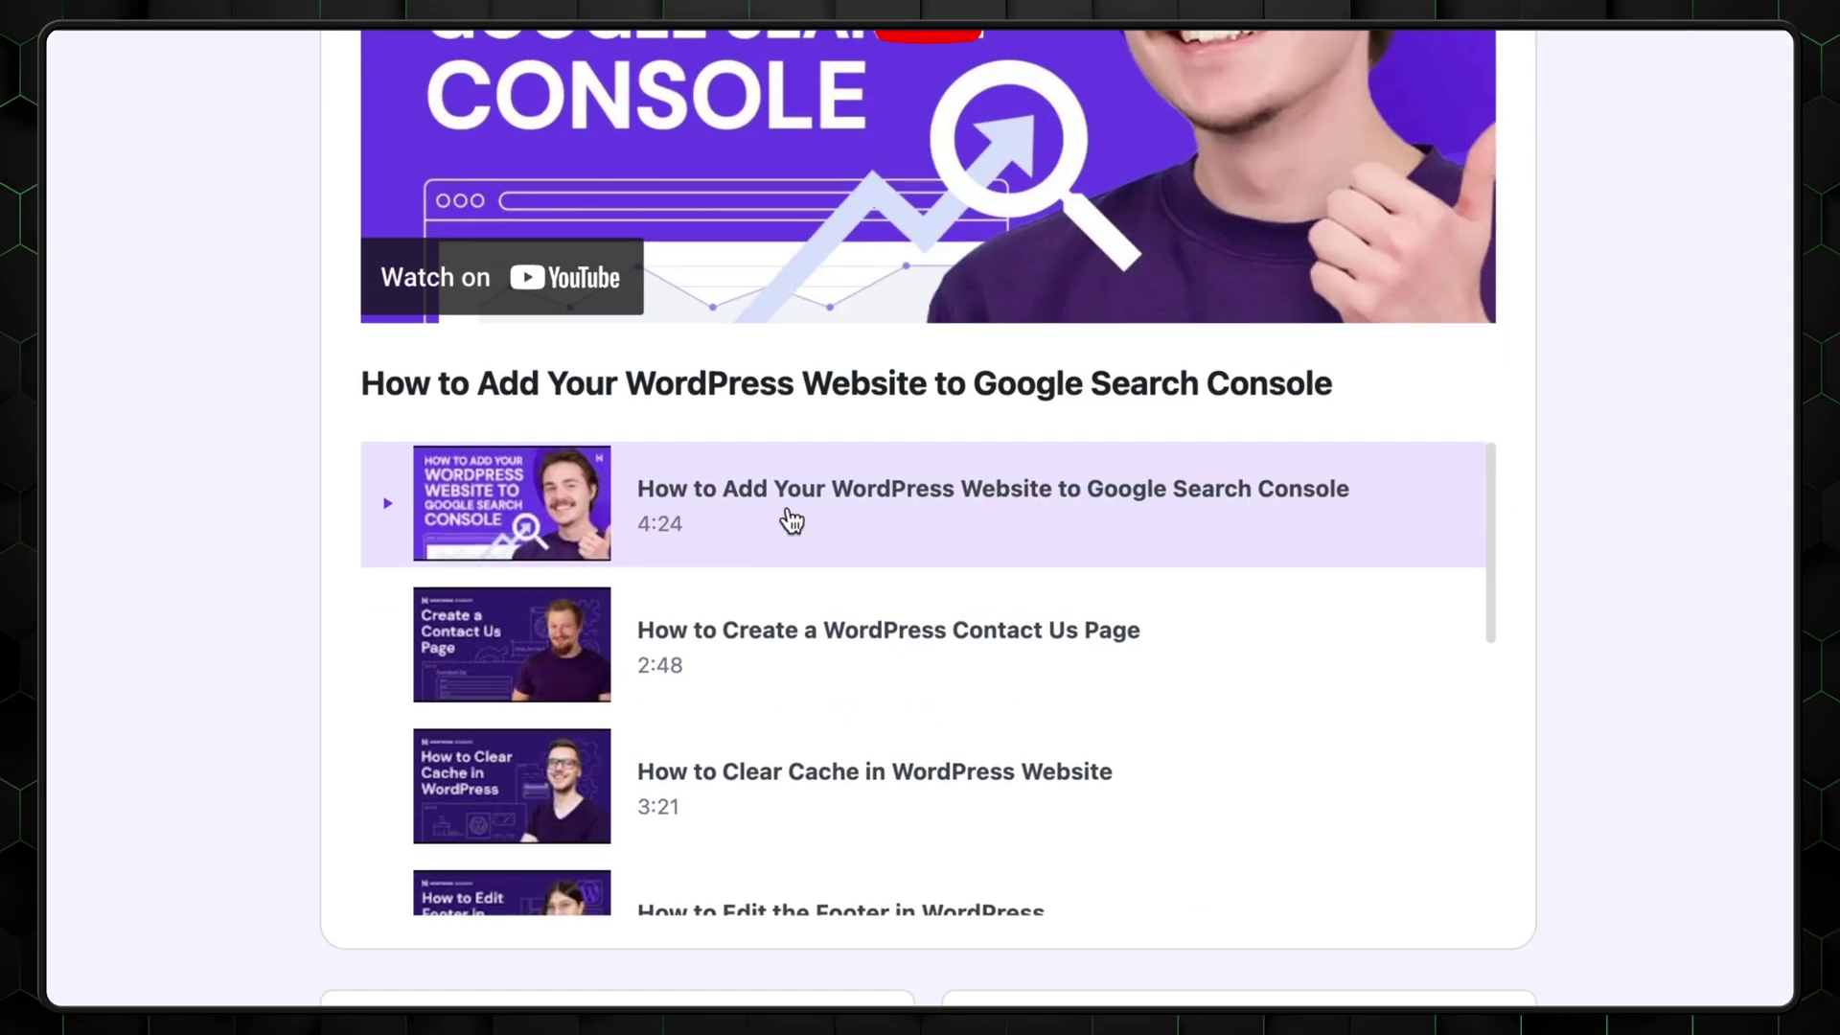
scroll(792, 523, "down", 2)
scroll(786, 520, "down", 2)
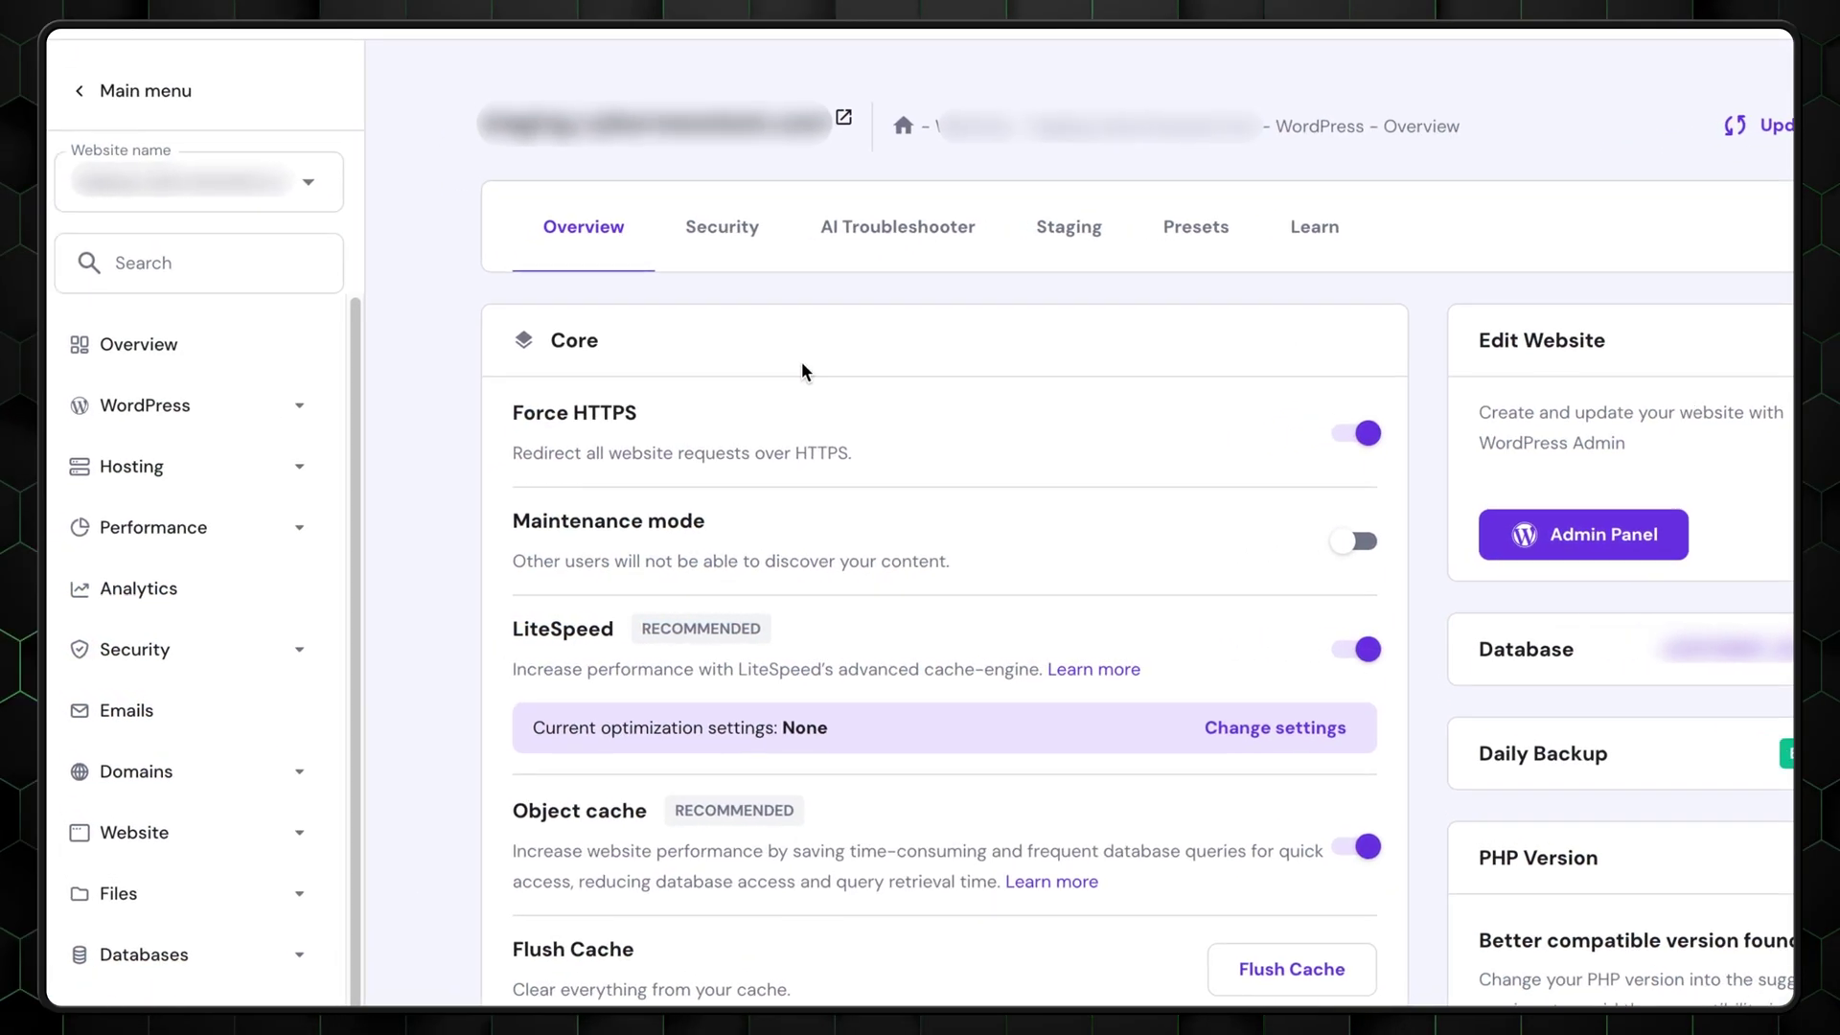
Run Performance > Page Speed and scroll through the desktop score and timings.
left_click(294, 532)
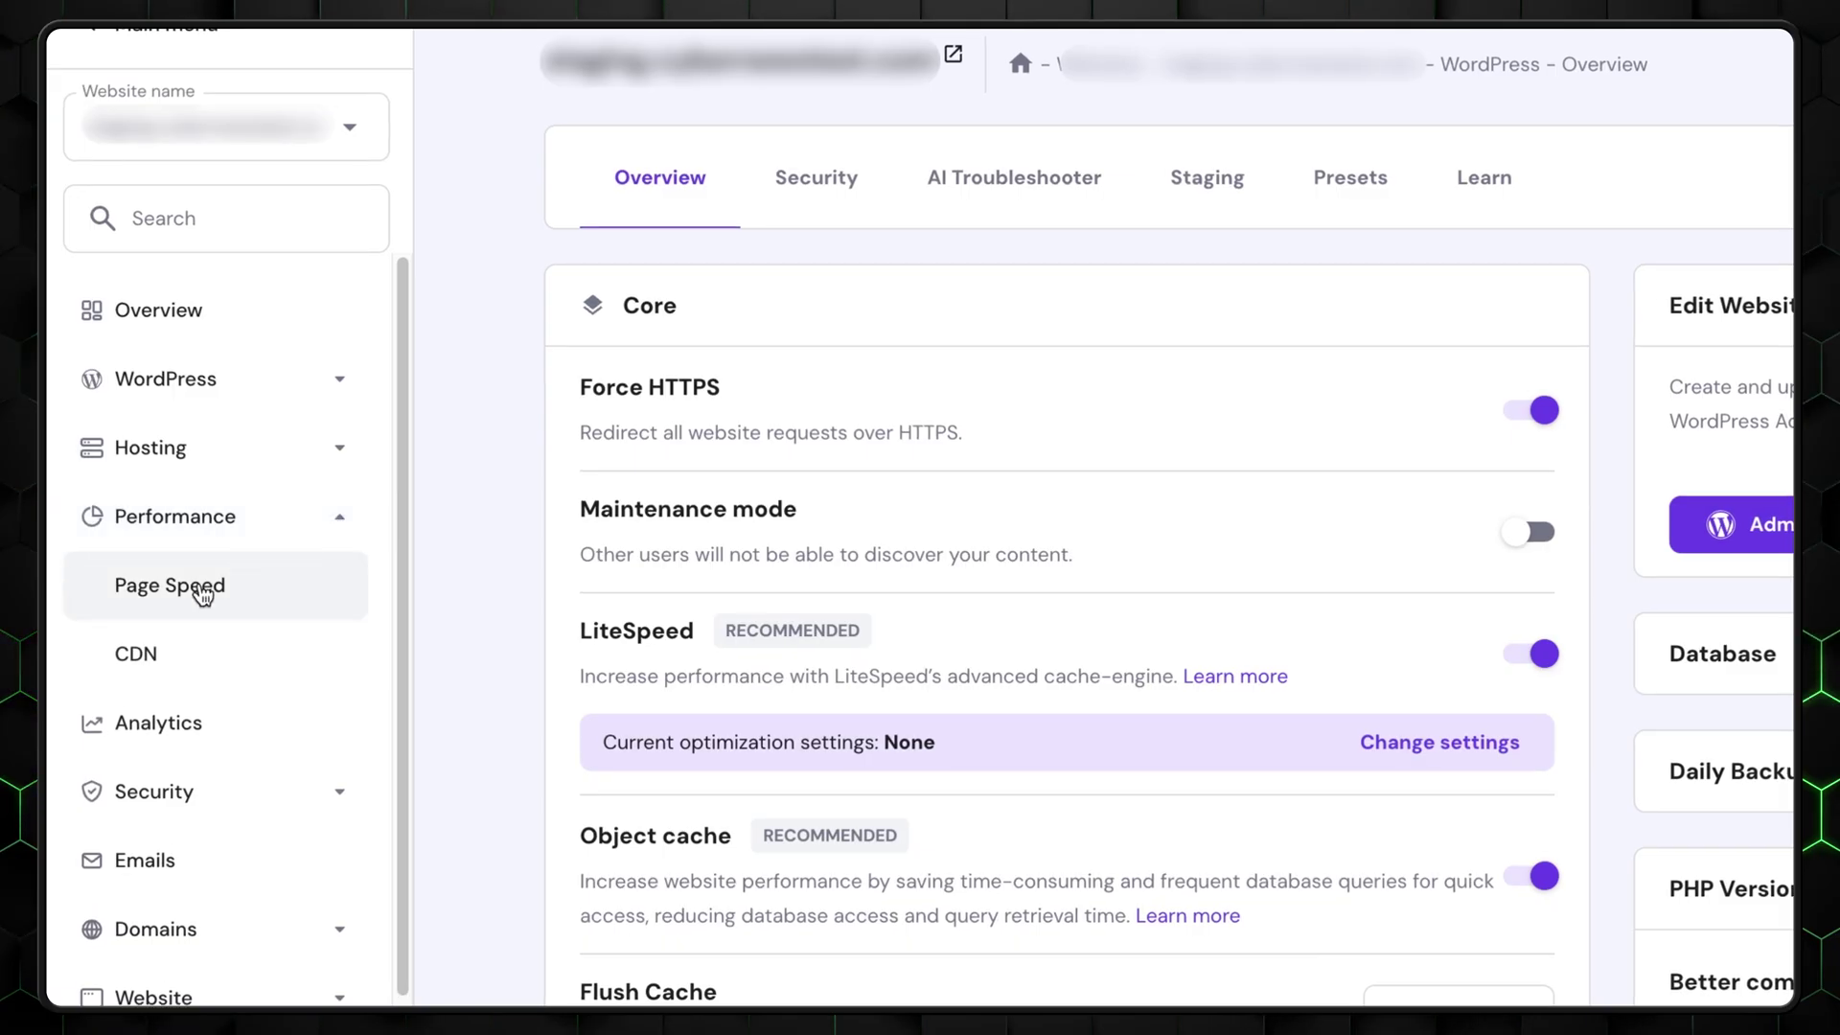
left_click(201, 594)
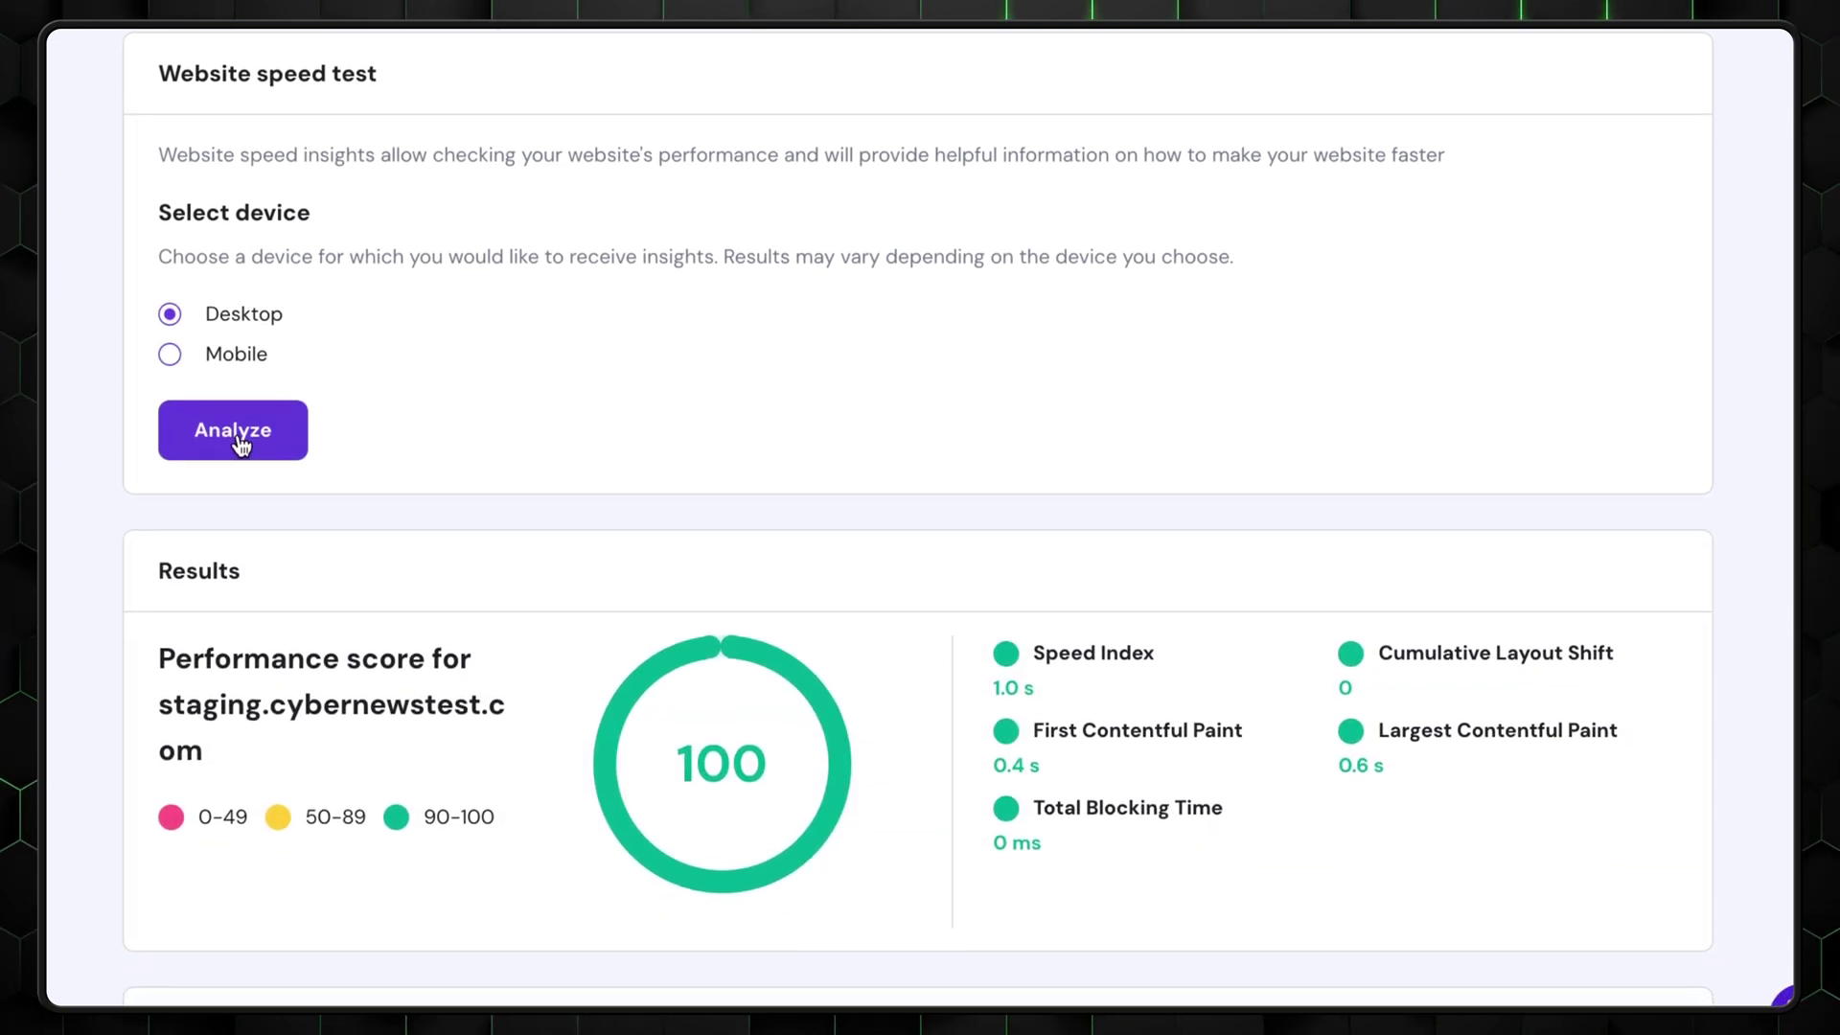
scroll(443, 378, "down", 3)
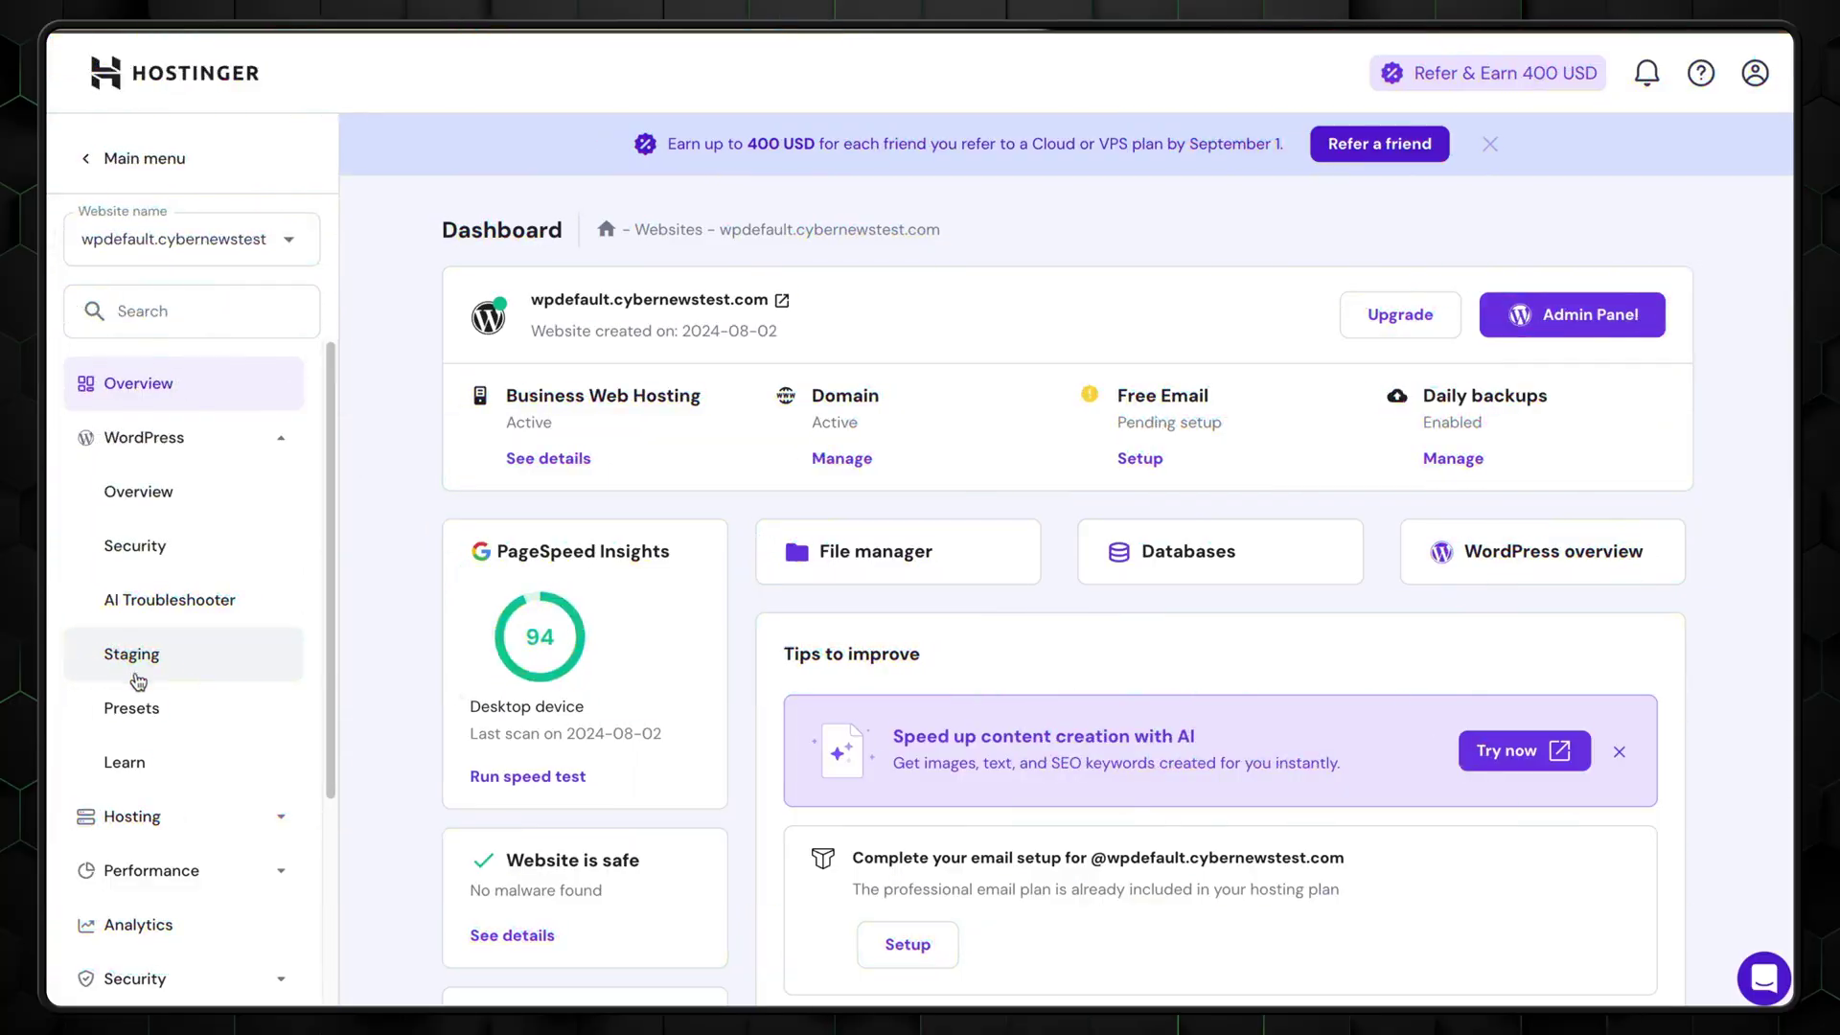
Create the 'test' staging subdomain, then publish it over the live site.
left_click(159, 659)
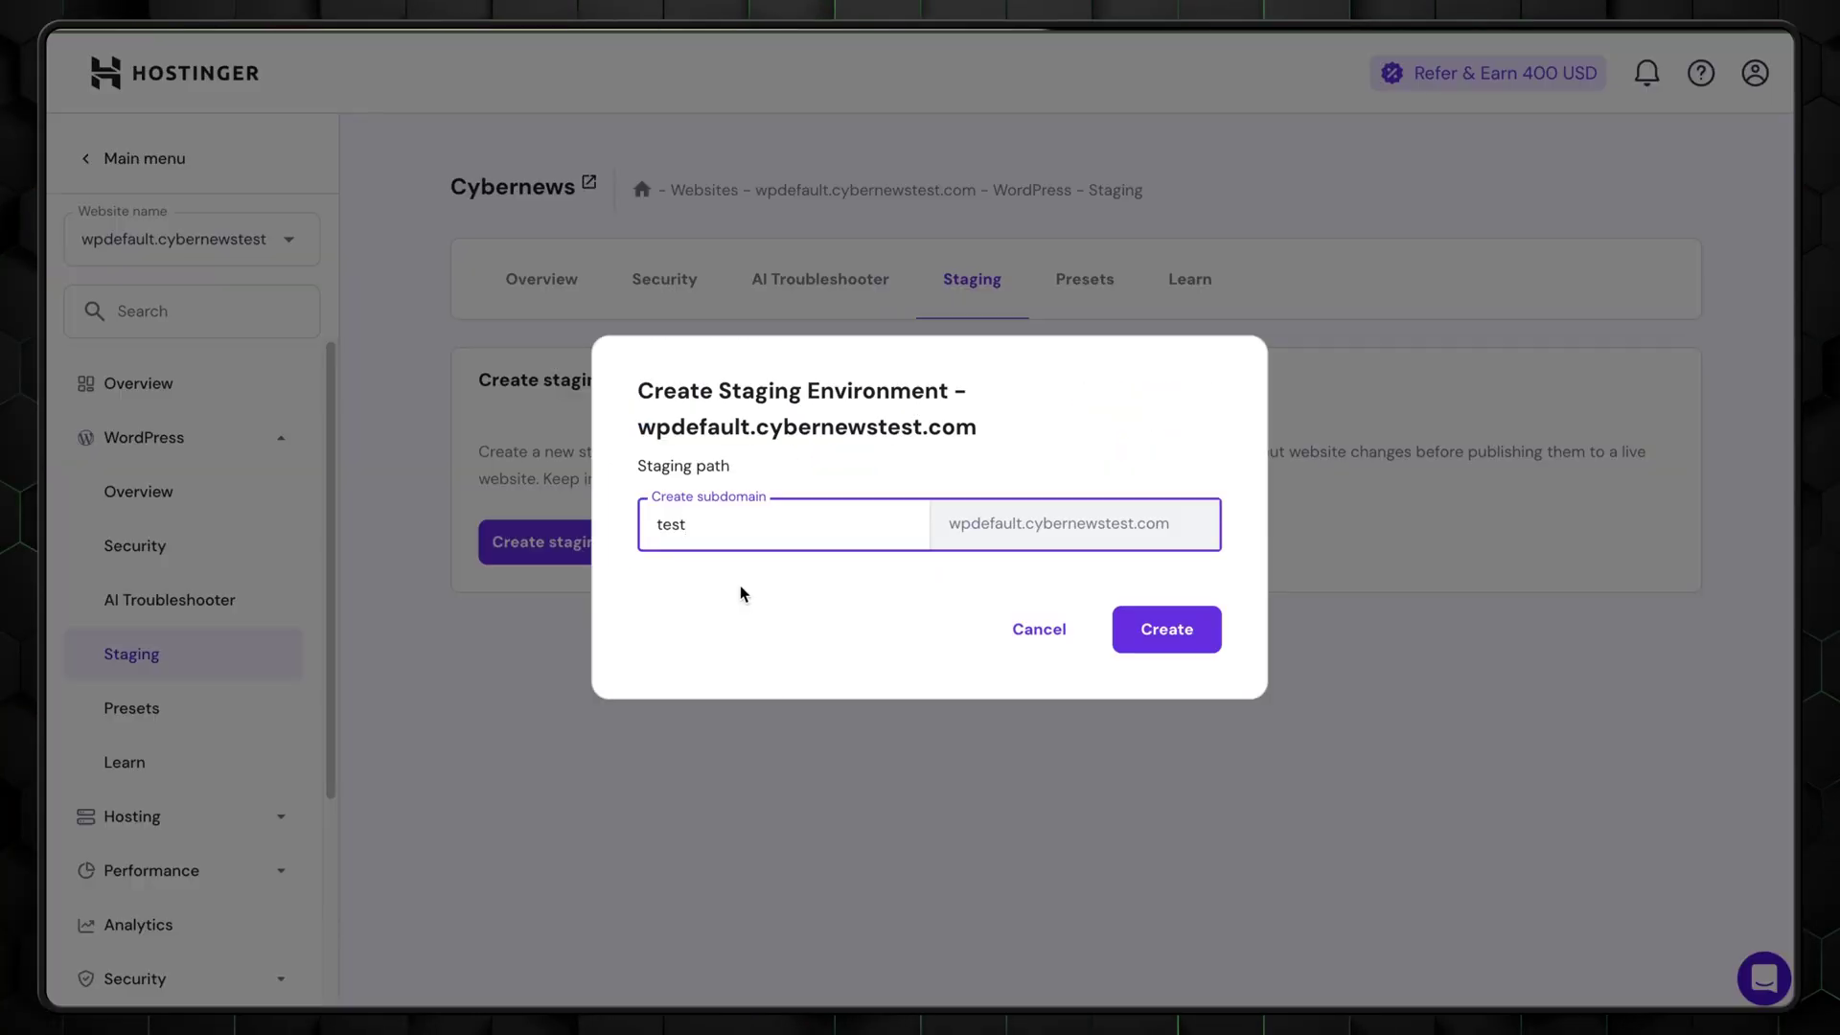
left_click(1155, 638)
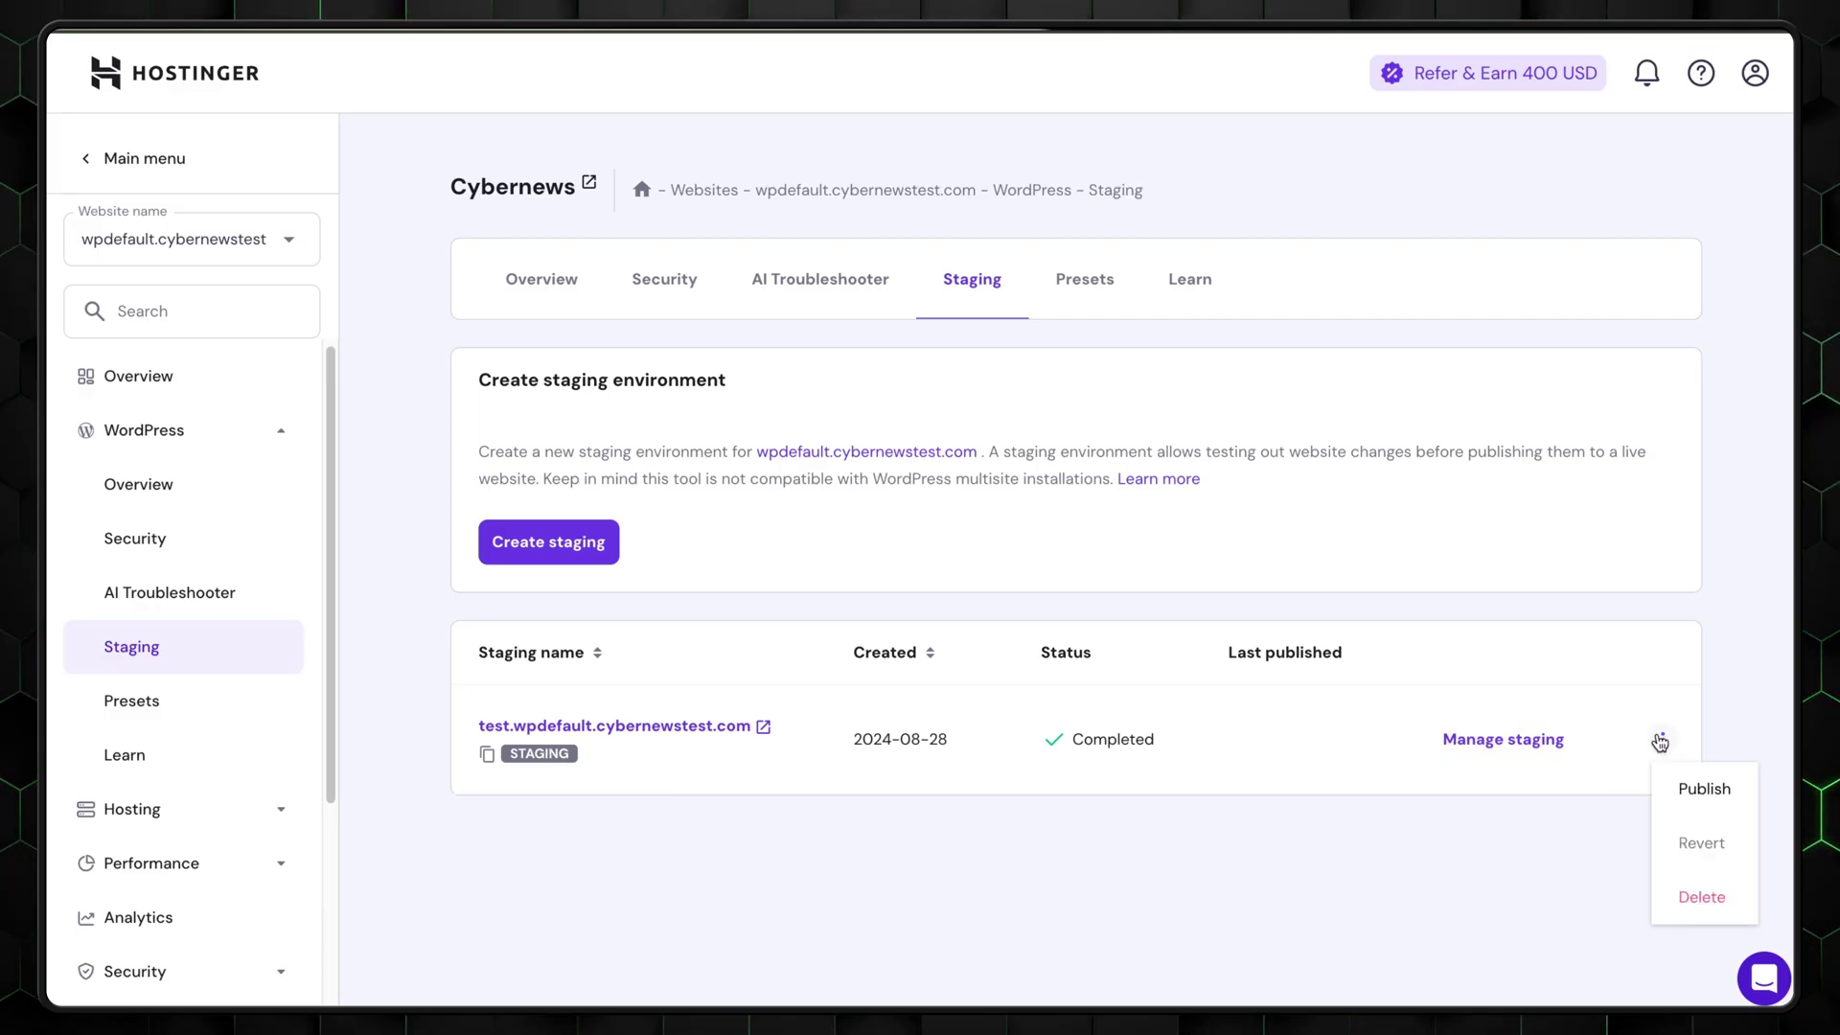
left_click(1698, 791)
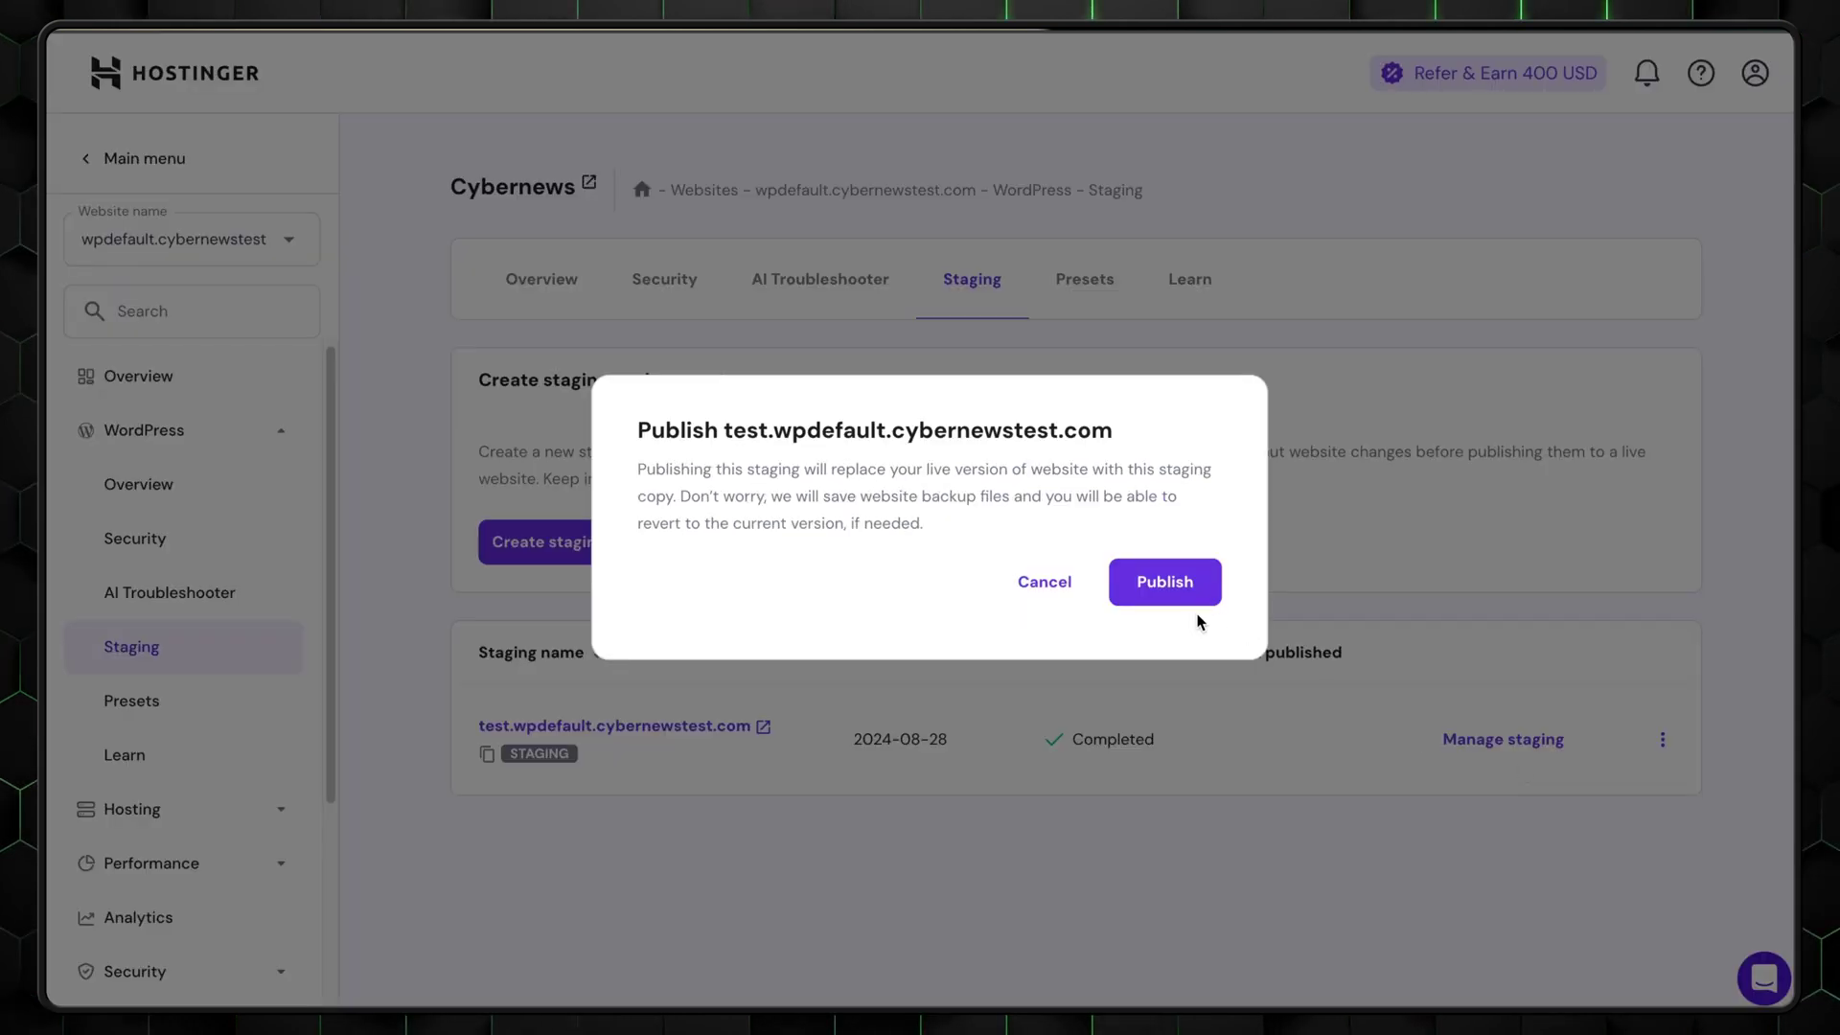
left_click(1166, 583)
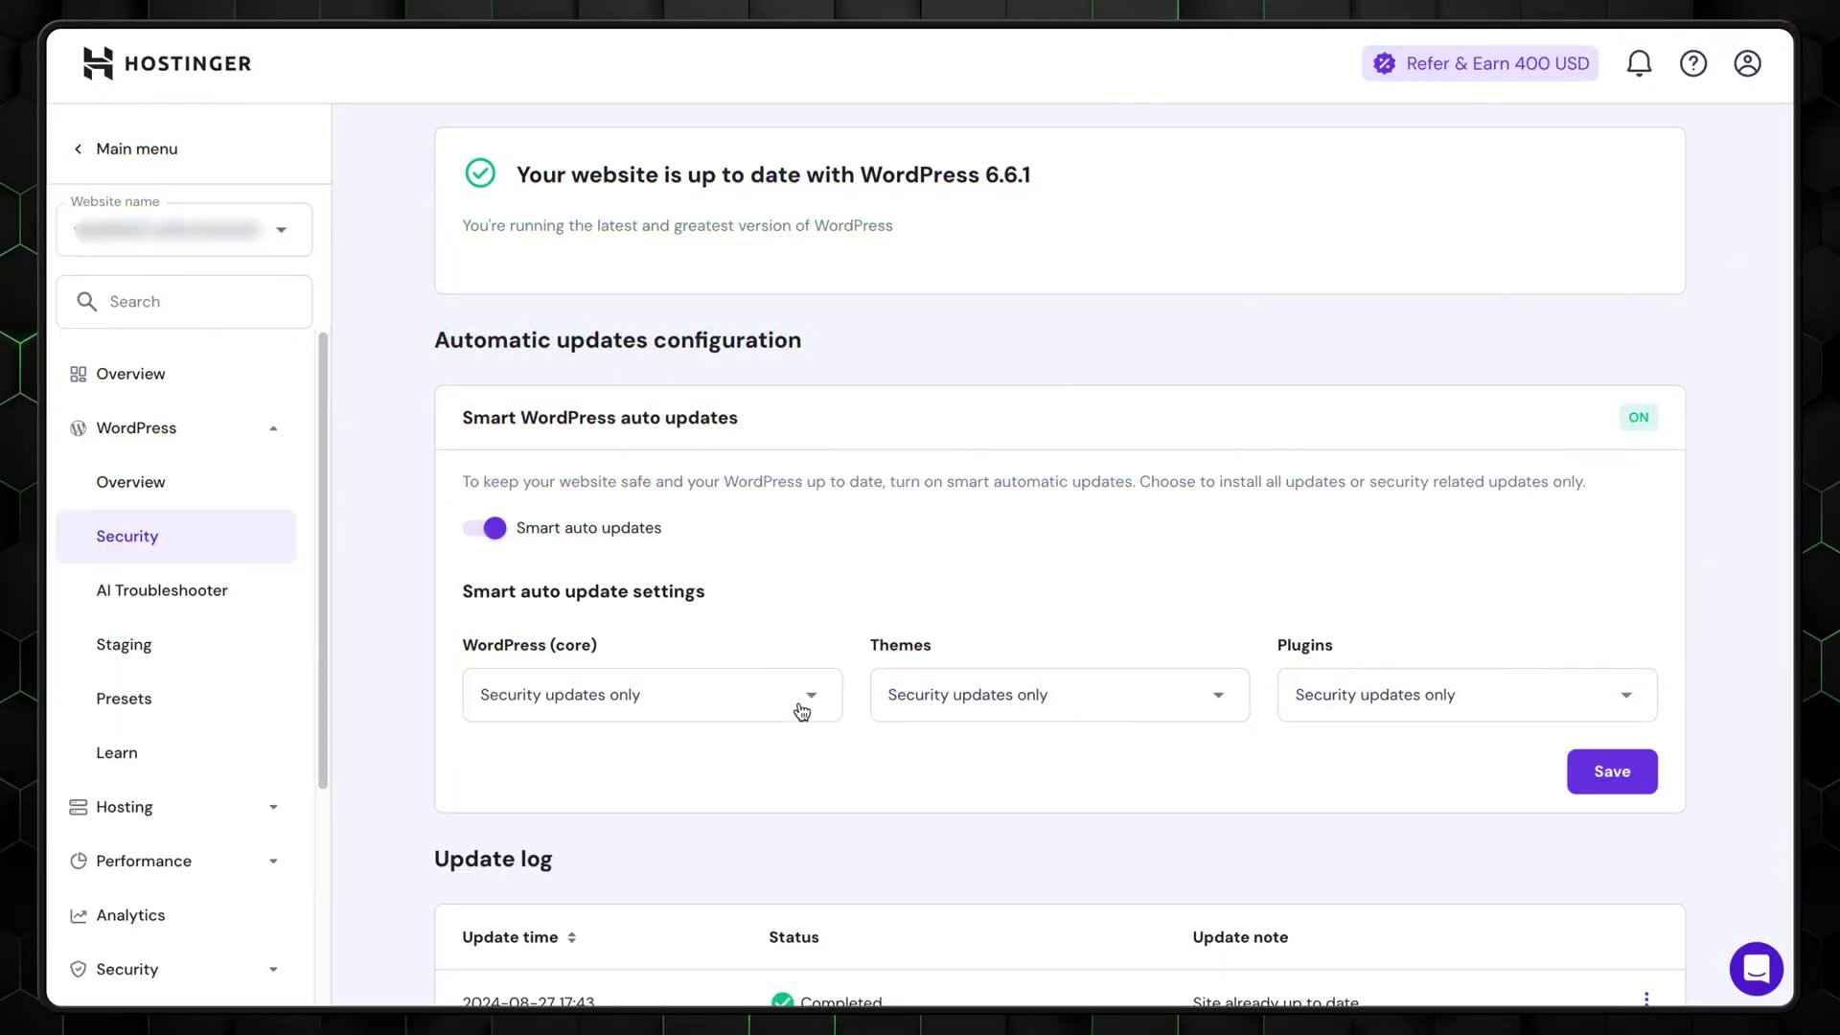
Set the WordPress core and Themes auto-update dropdowns to All updates, opening Plugins too.
left_click(801, 709)
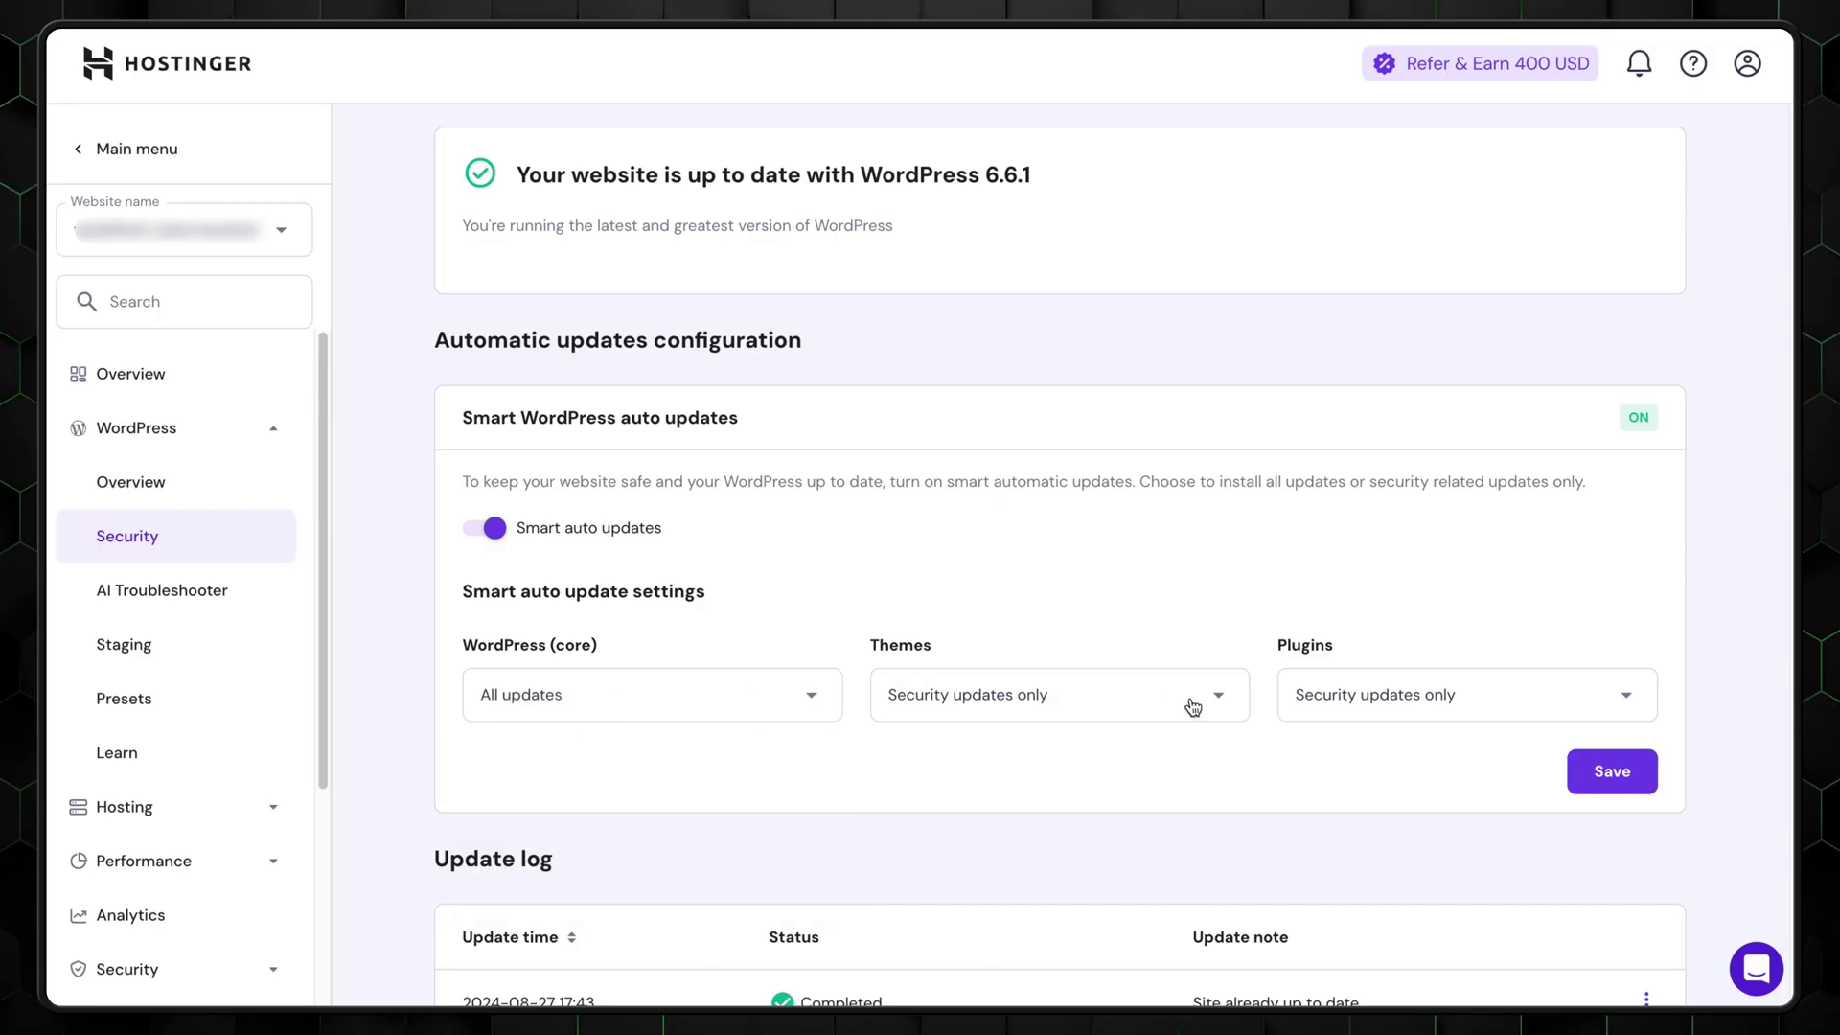
left_click(1224, 706)
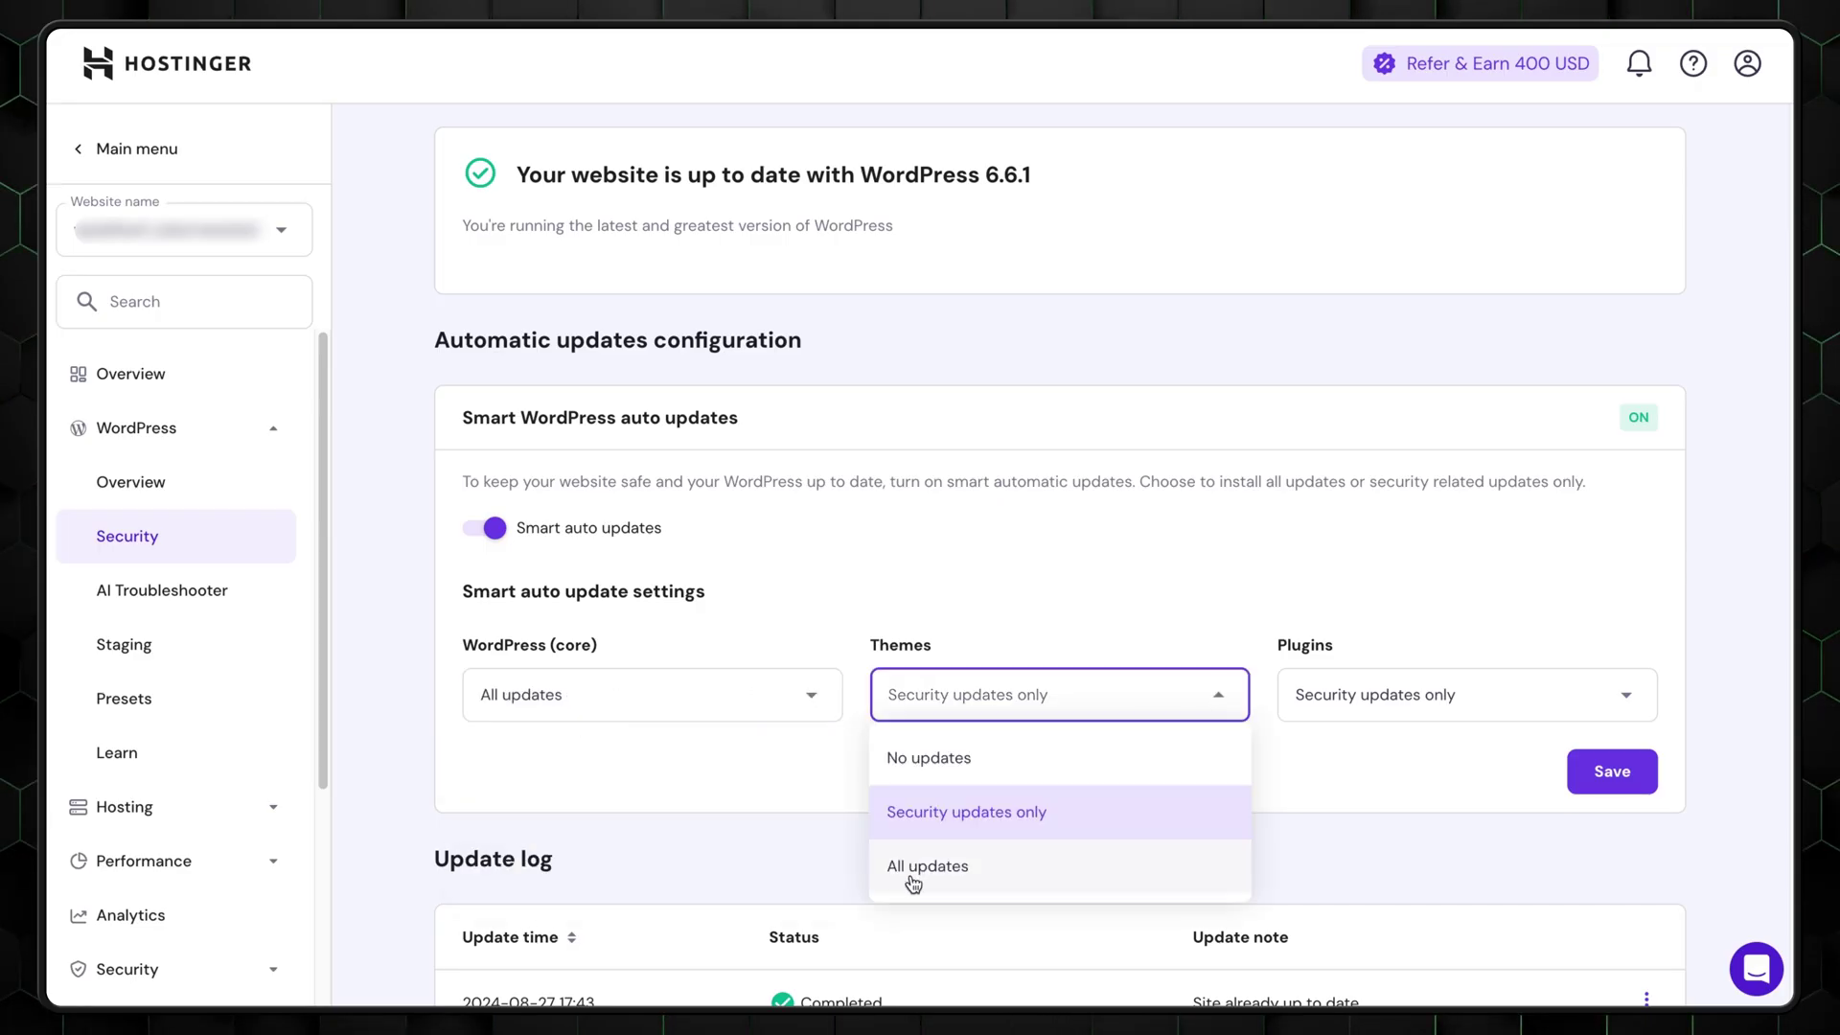
left_click(1431, 702)
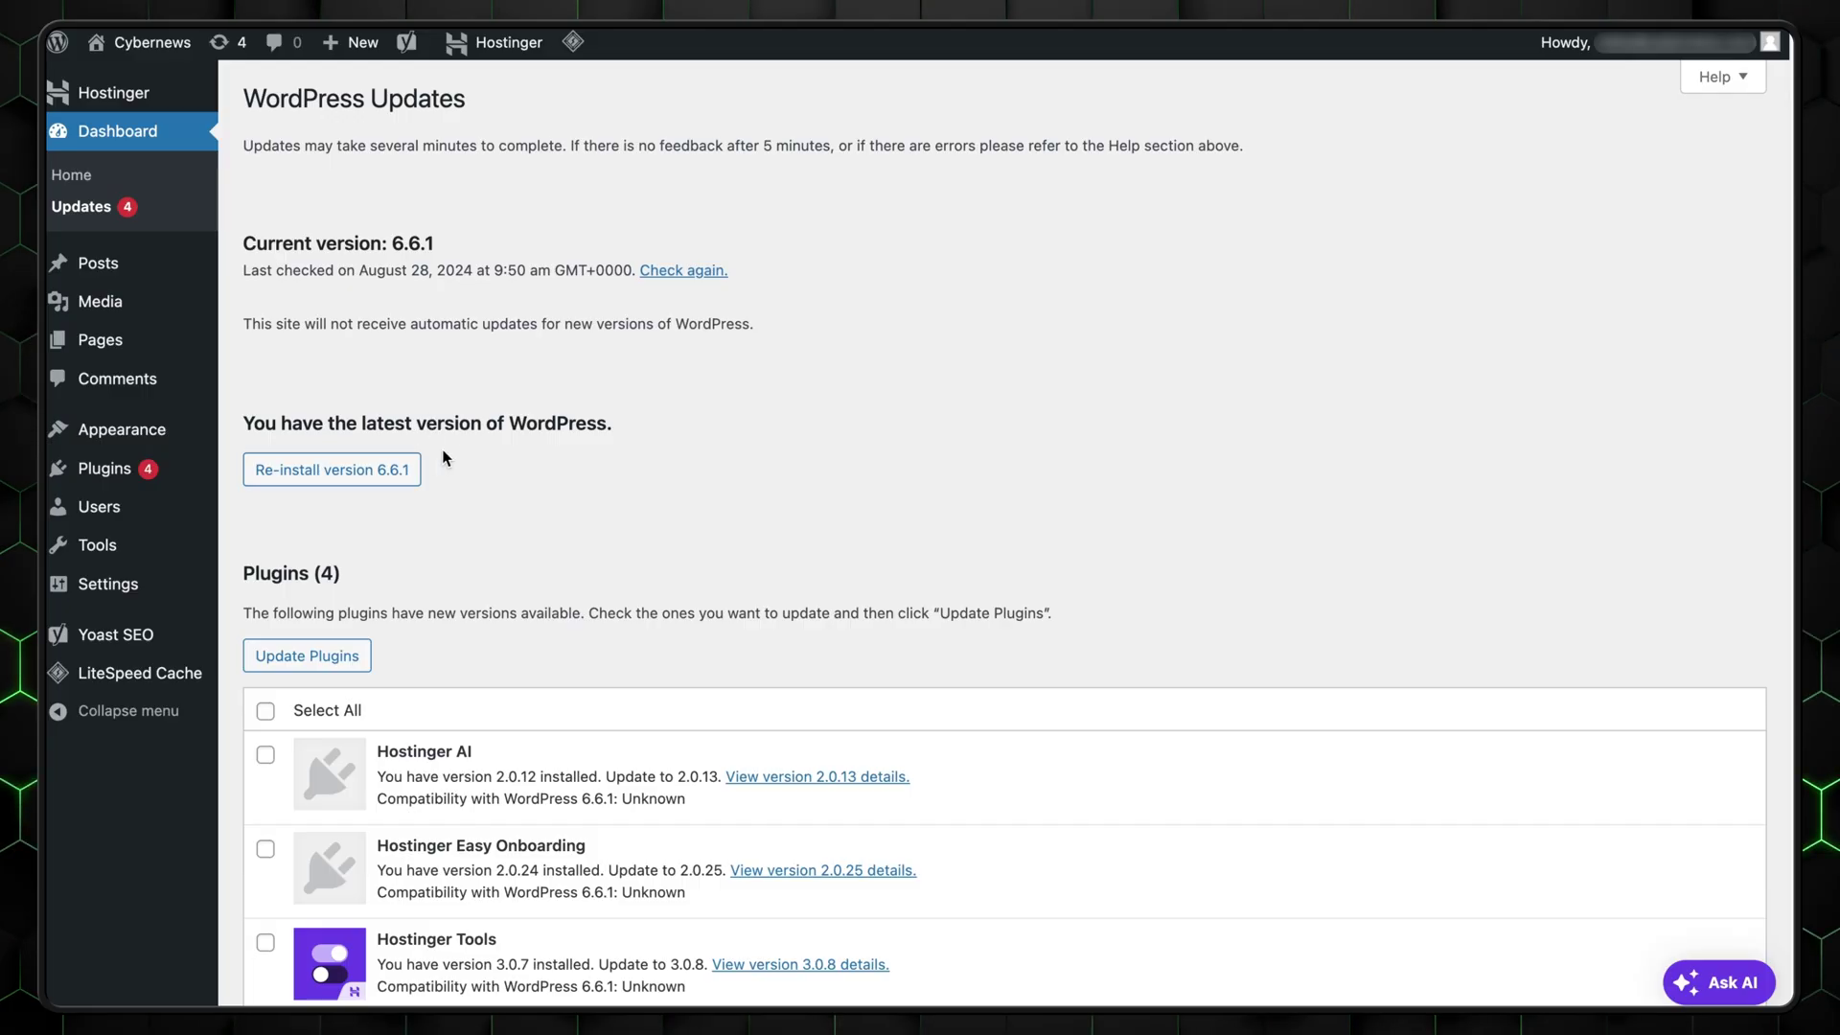
scroll(434, 457, "down", 3)
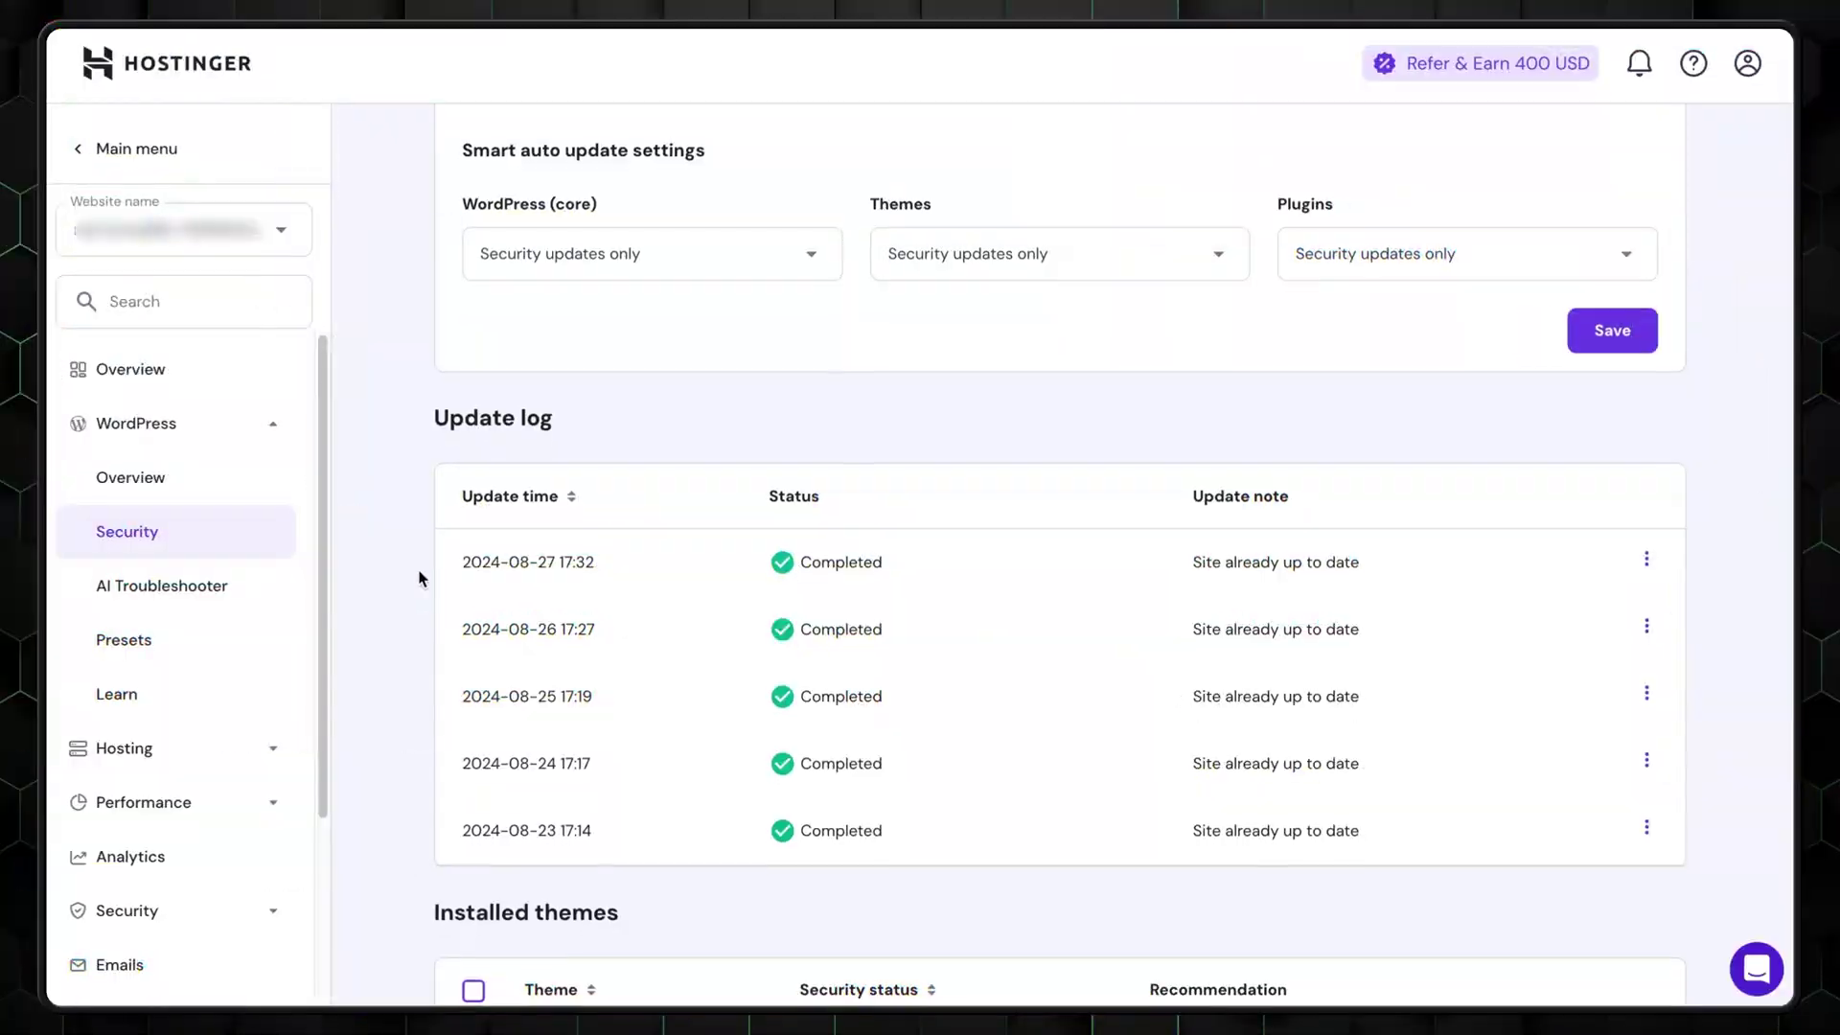
scroll(414, 577, "down", 6)
scroll(411, 578, "down", 5)
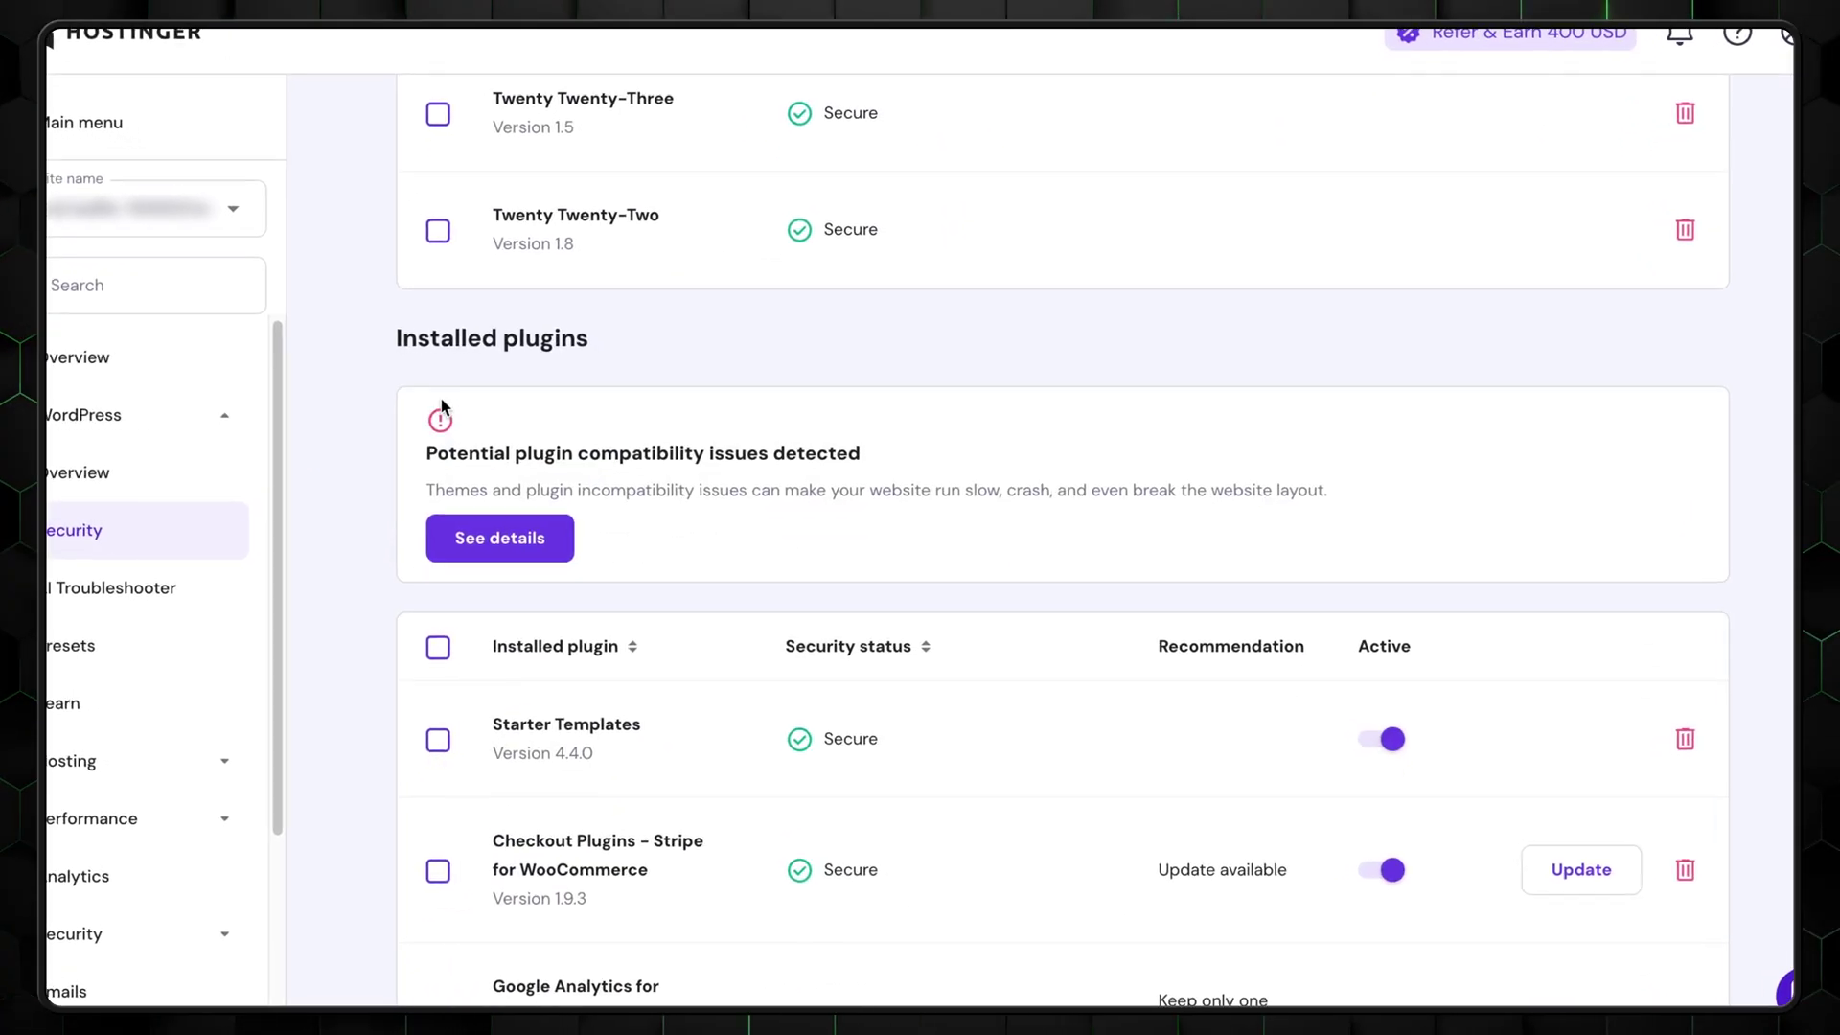
Keep MonsterInsights as the only analytics plugin and delete Site Kit by Google.
left_click(472, 540)
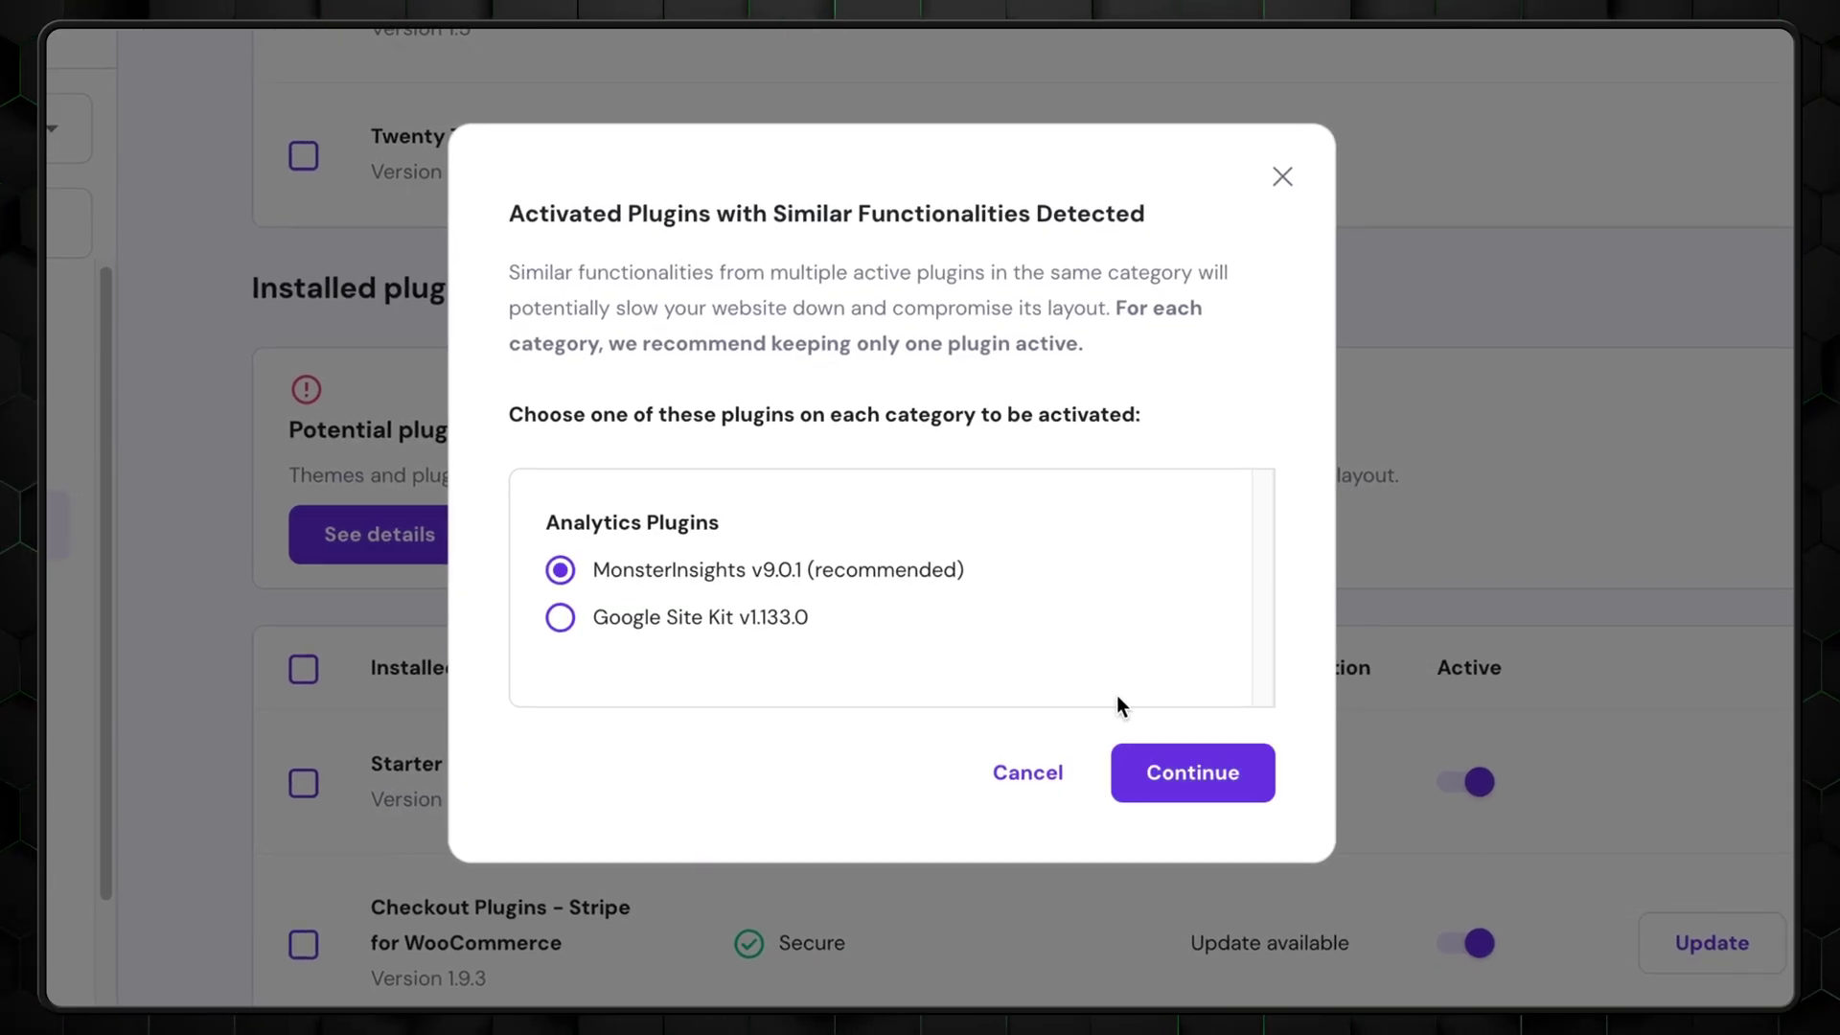
left_click(1199, 765)
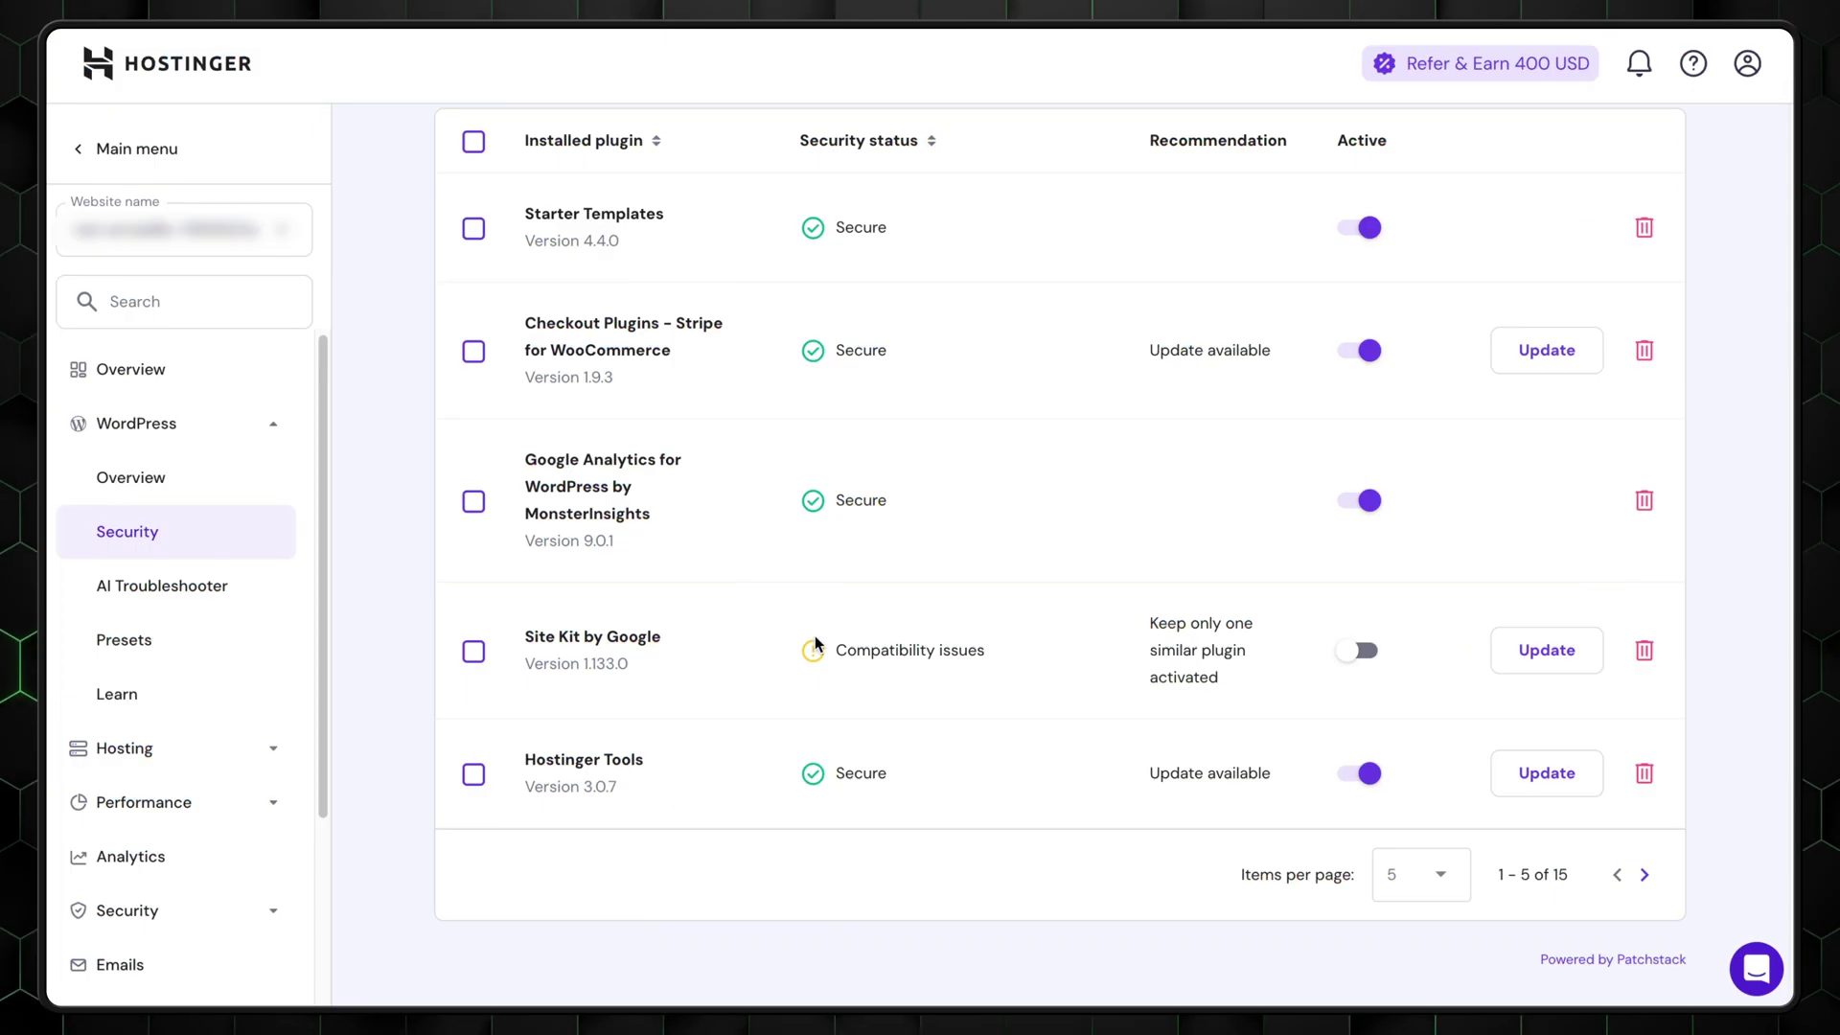
left_click(1643, 654)
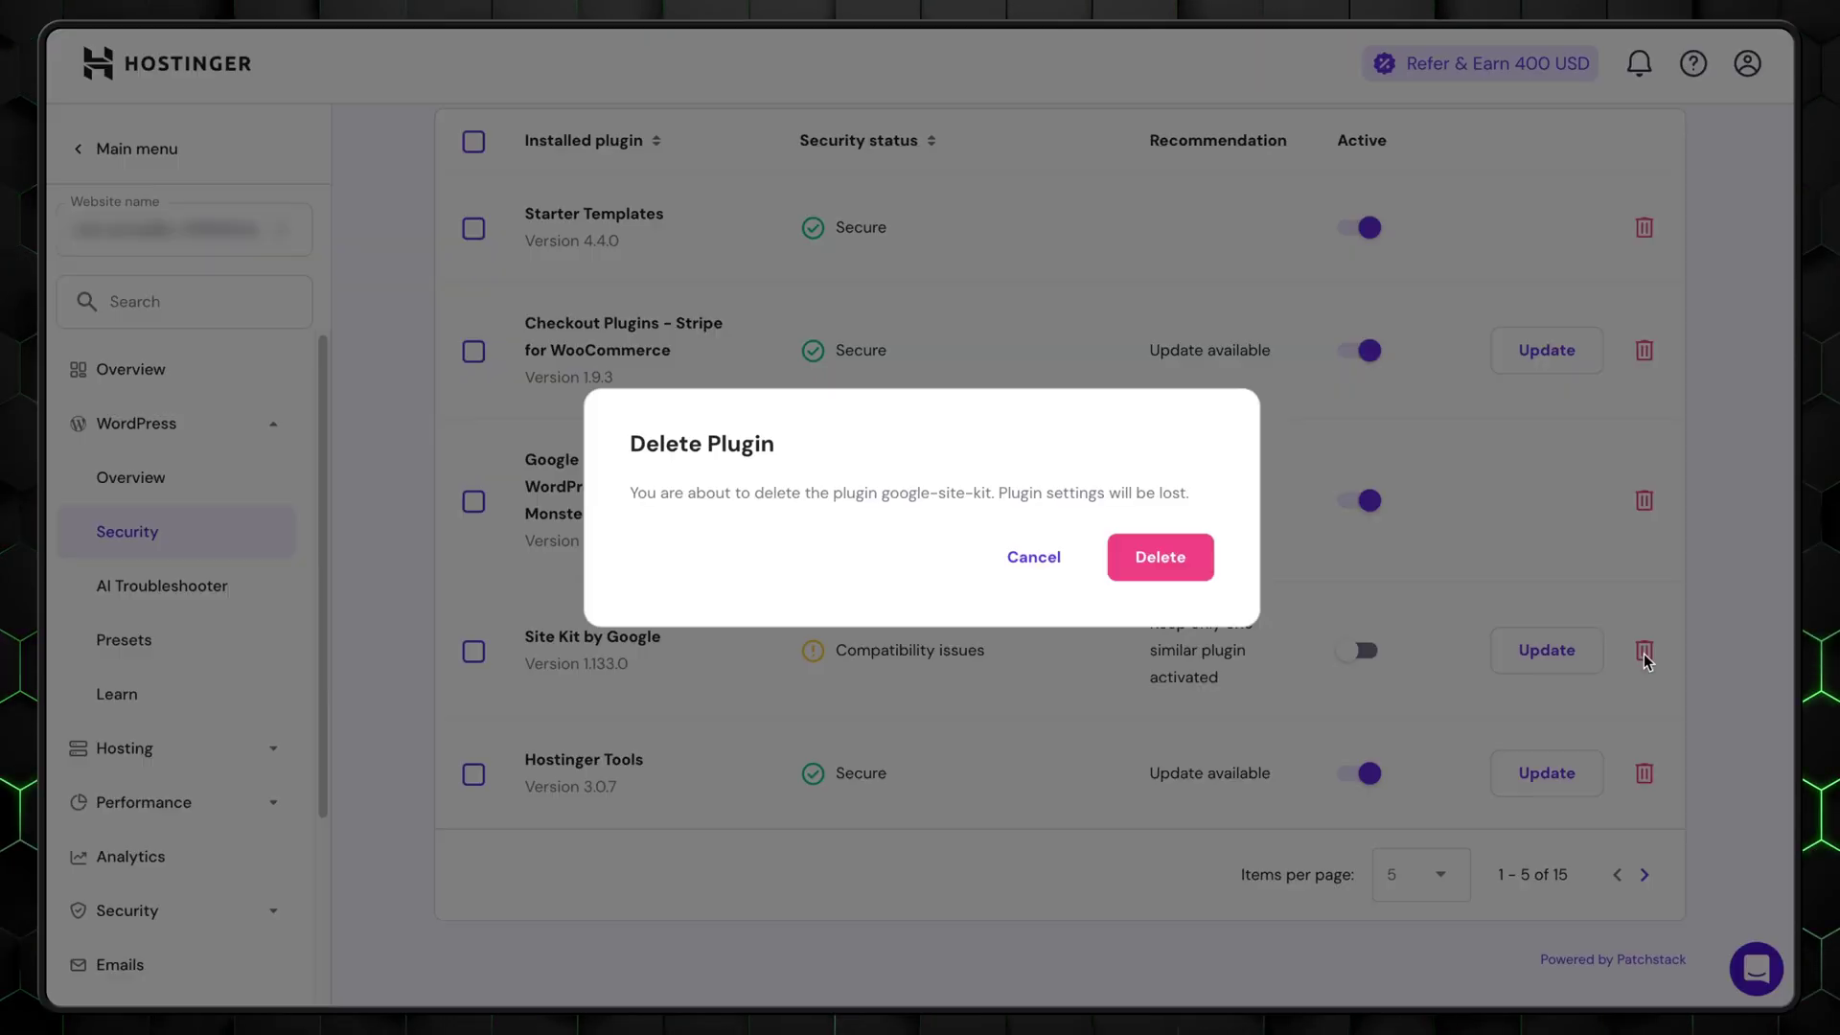
left_click(1114, 573)
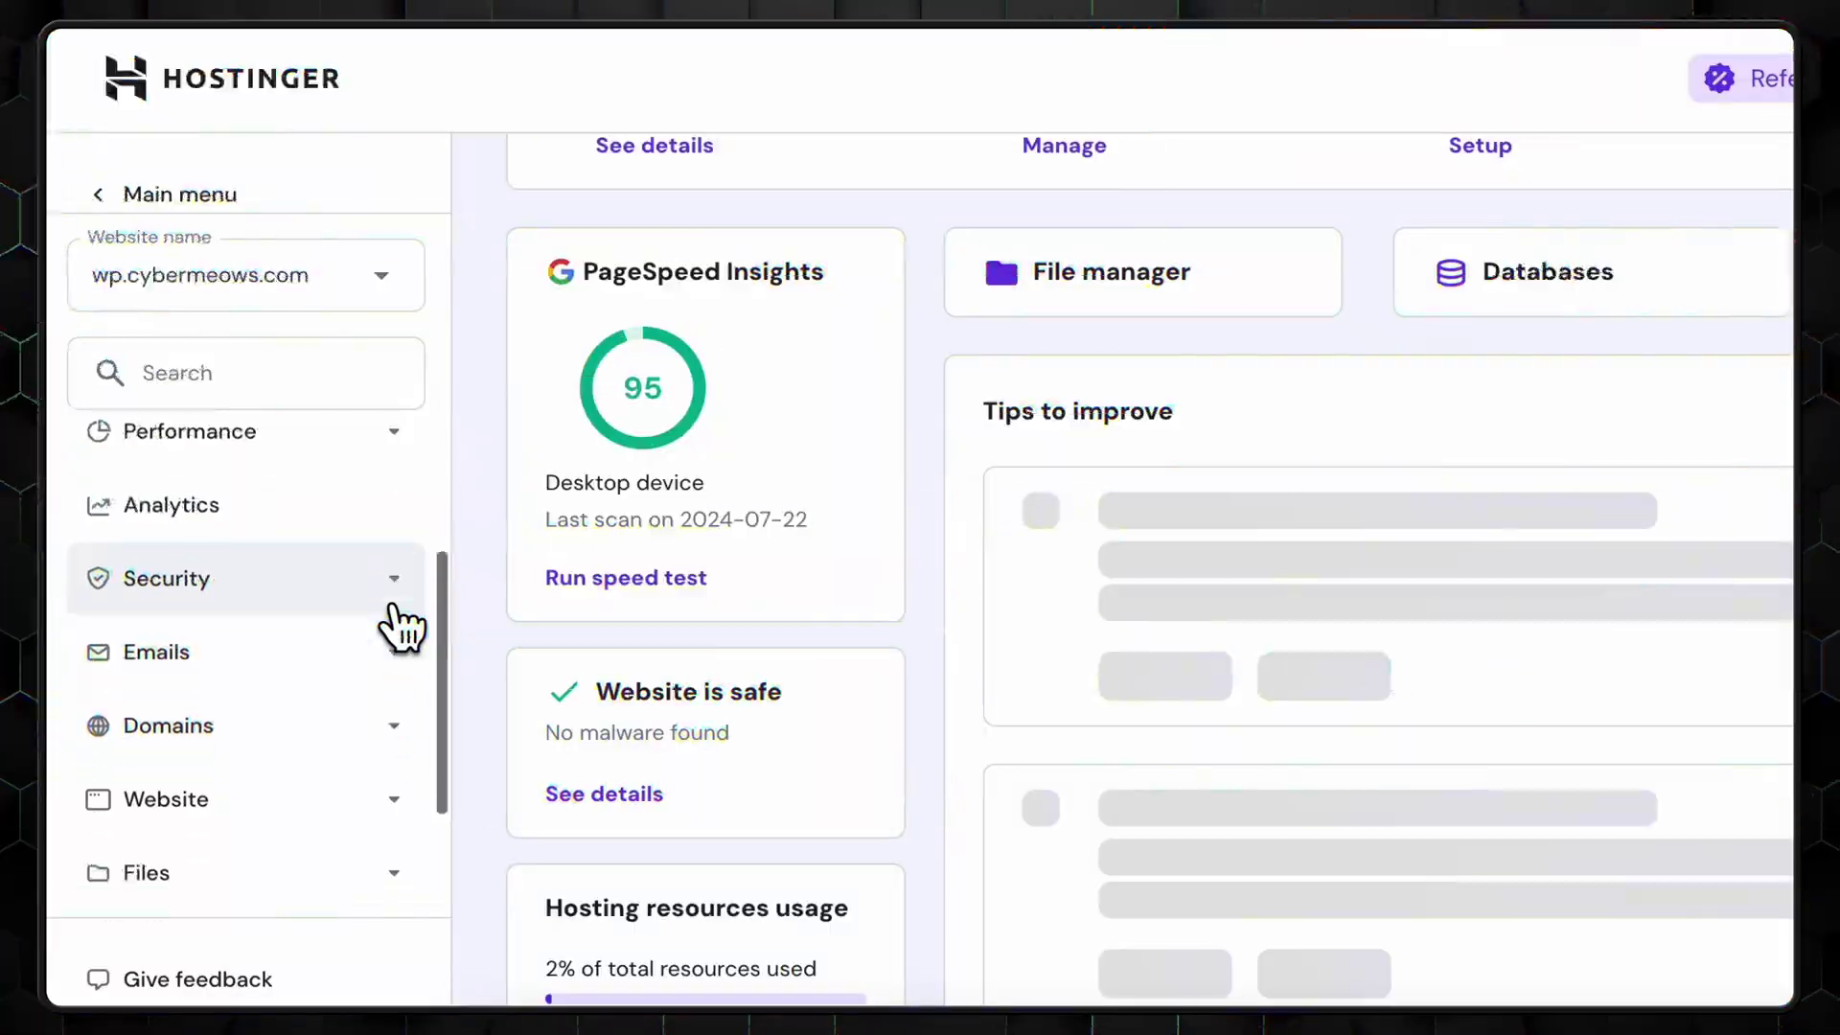
Open Files > File Manager and choose Rename on the omnisend plugin folder.
scroll(401, 625, "down", 2)
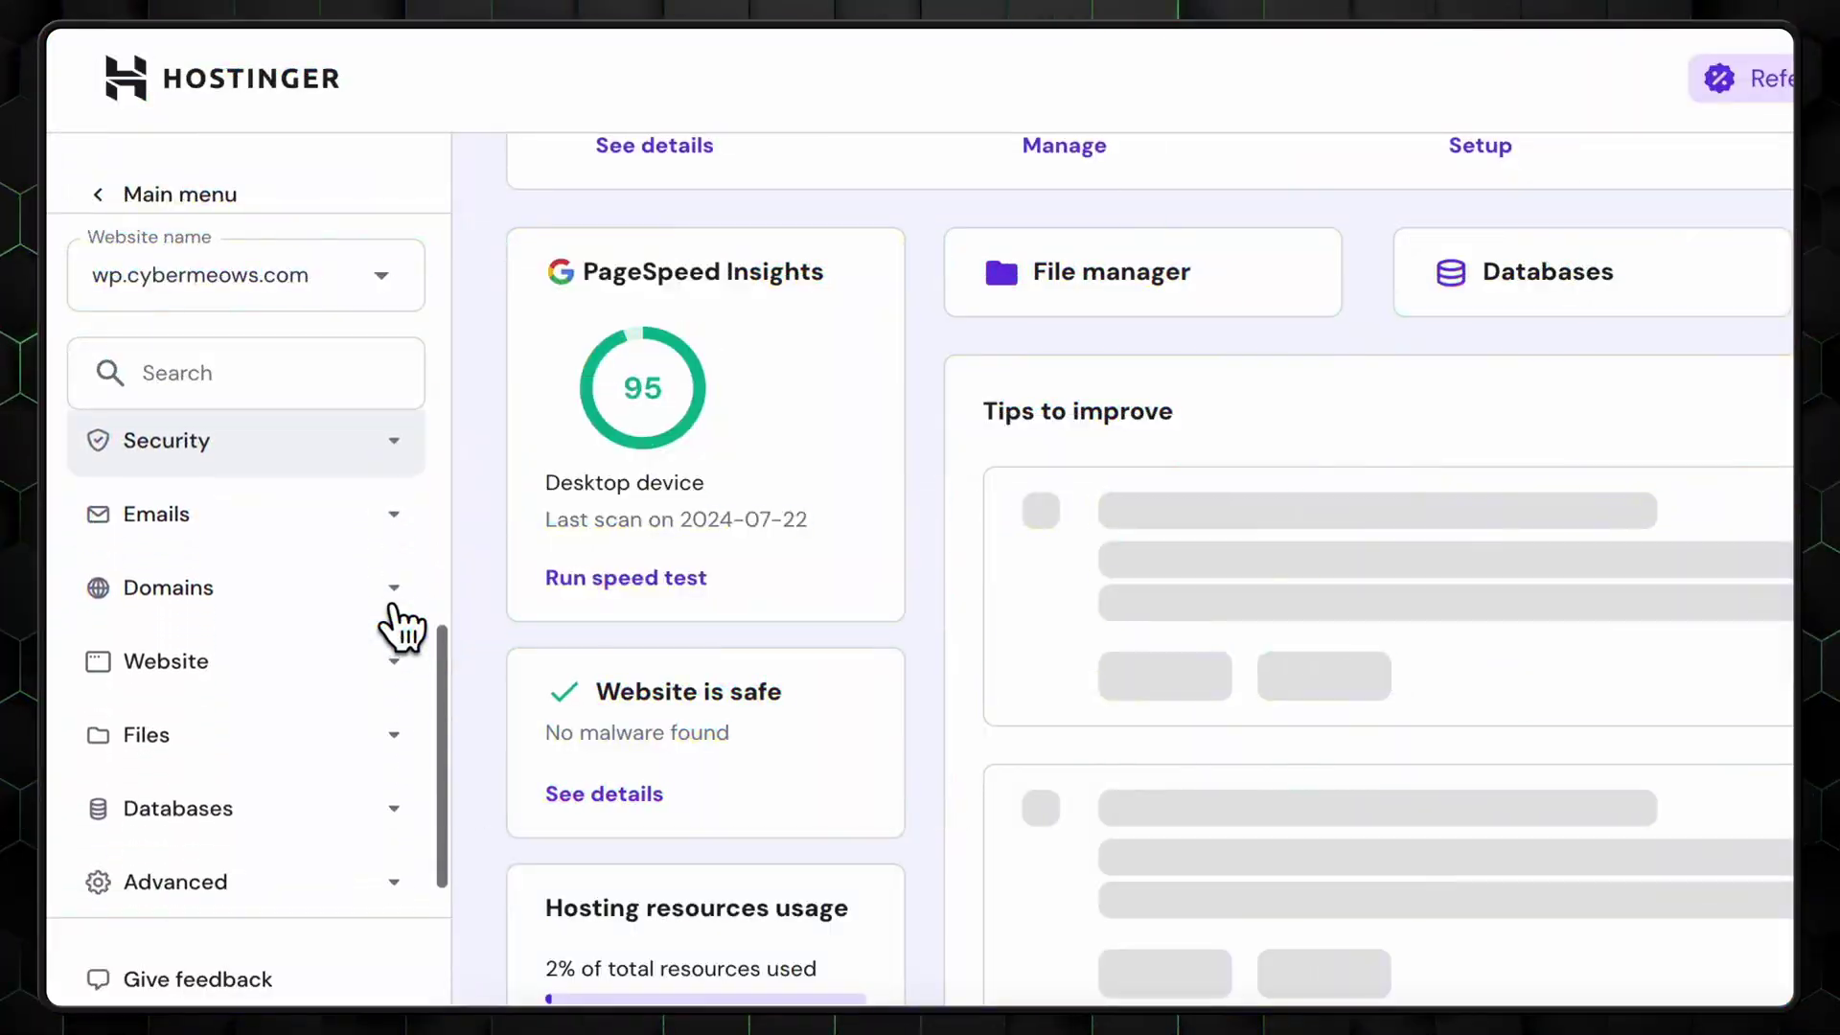
left_click(412, 747)
scroll(393, 666, "down", 2)
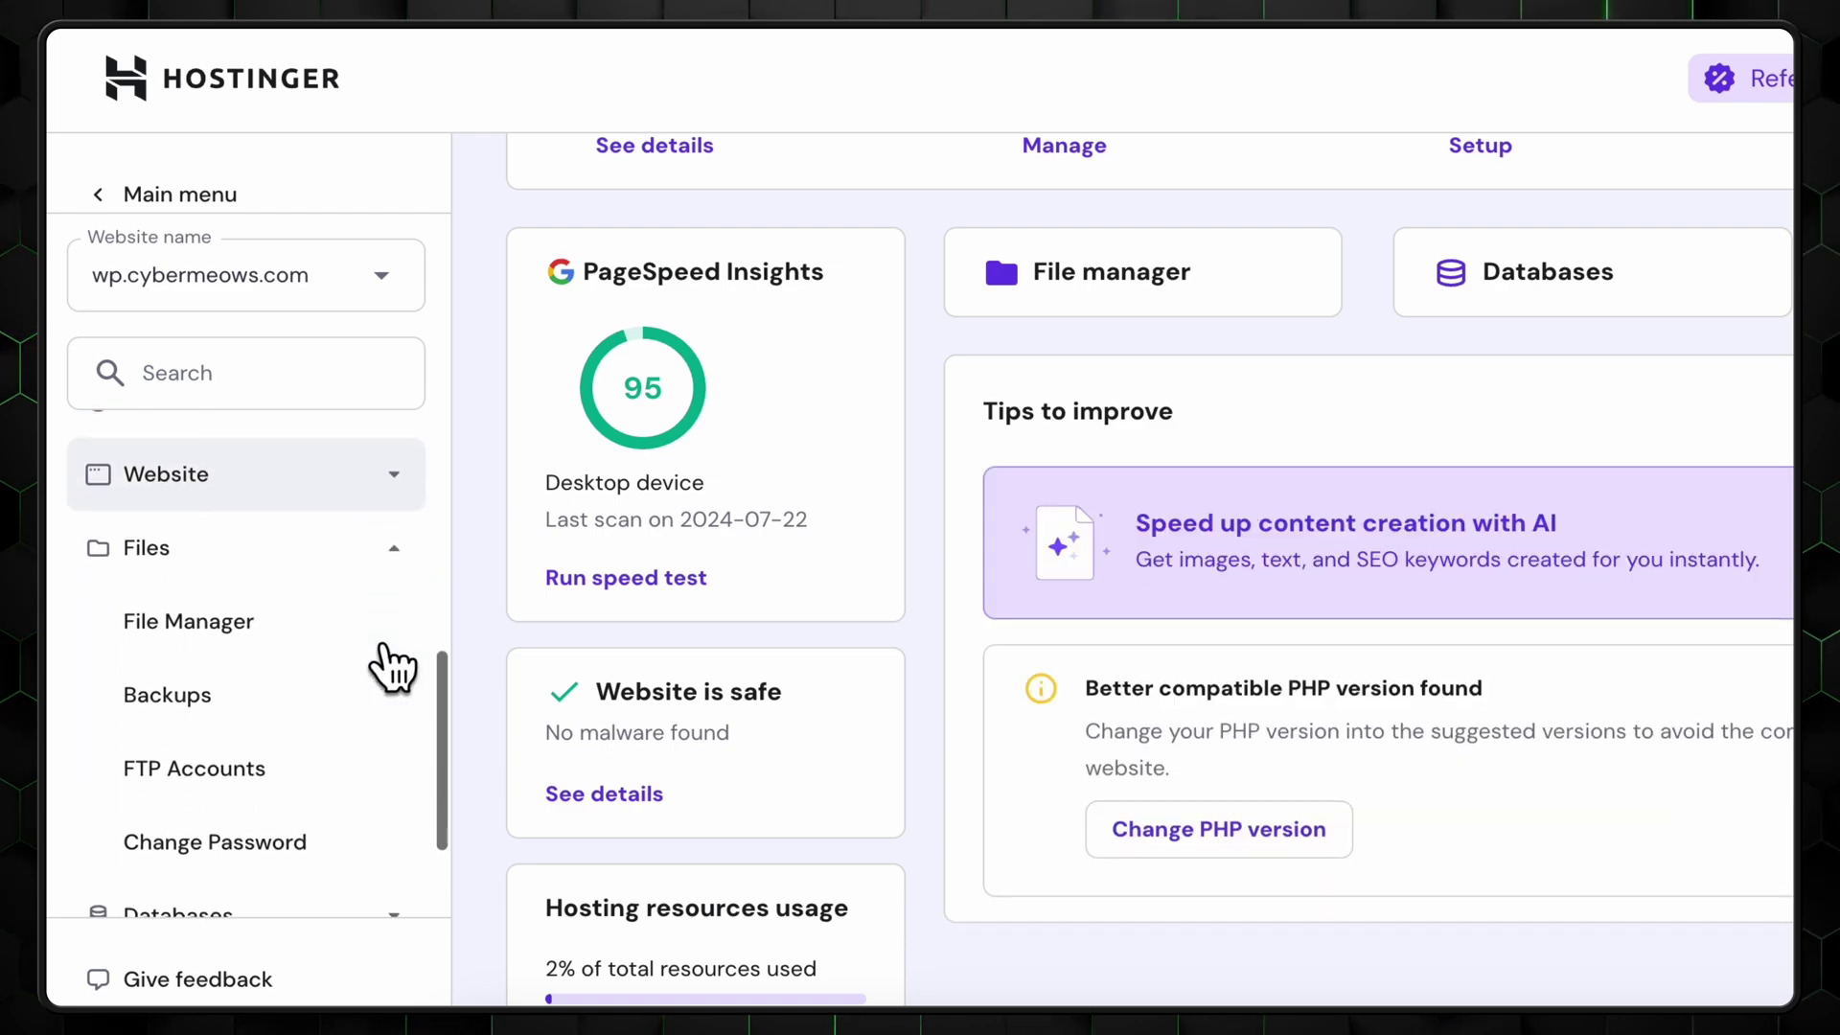
left_click(305, 636)
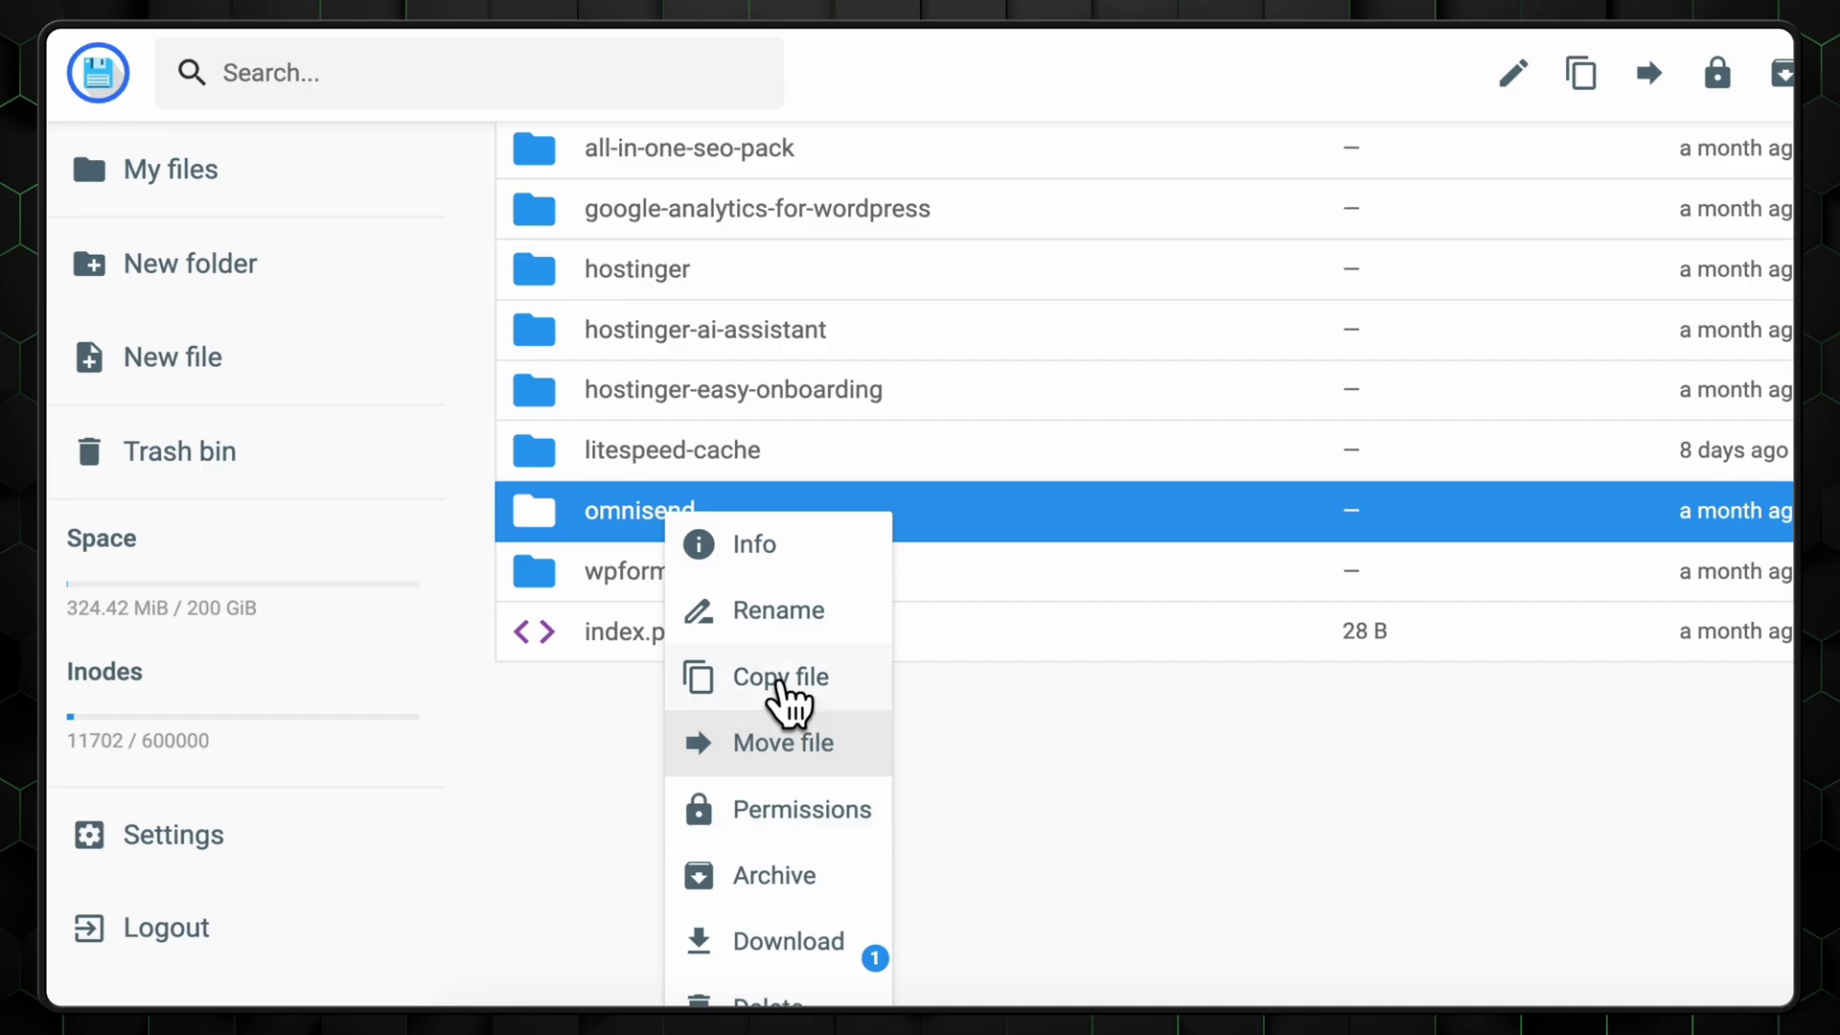
left_click(776, 612)
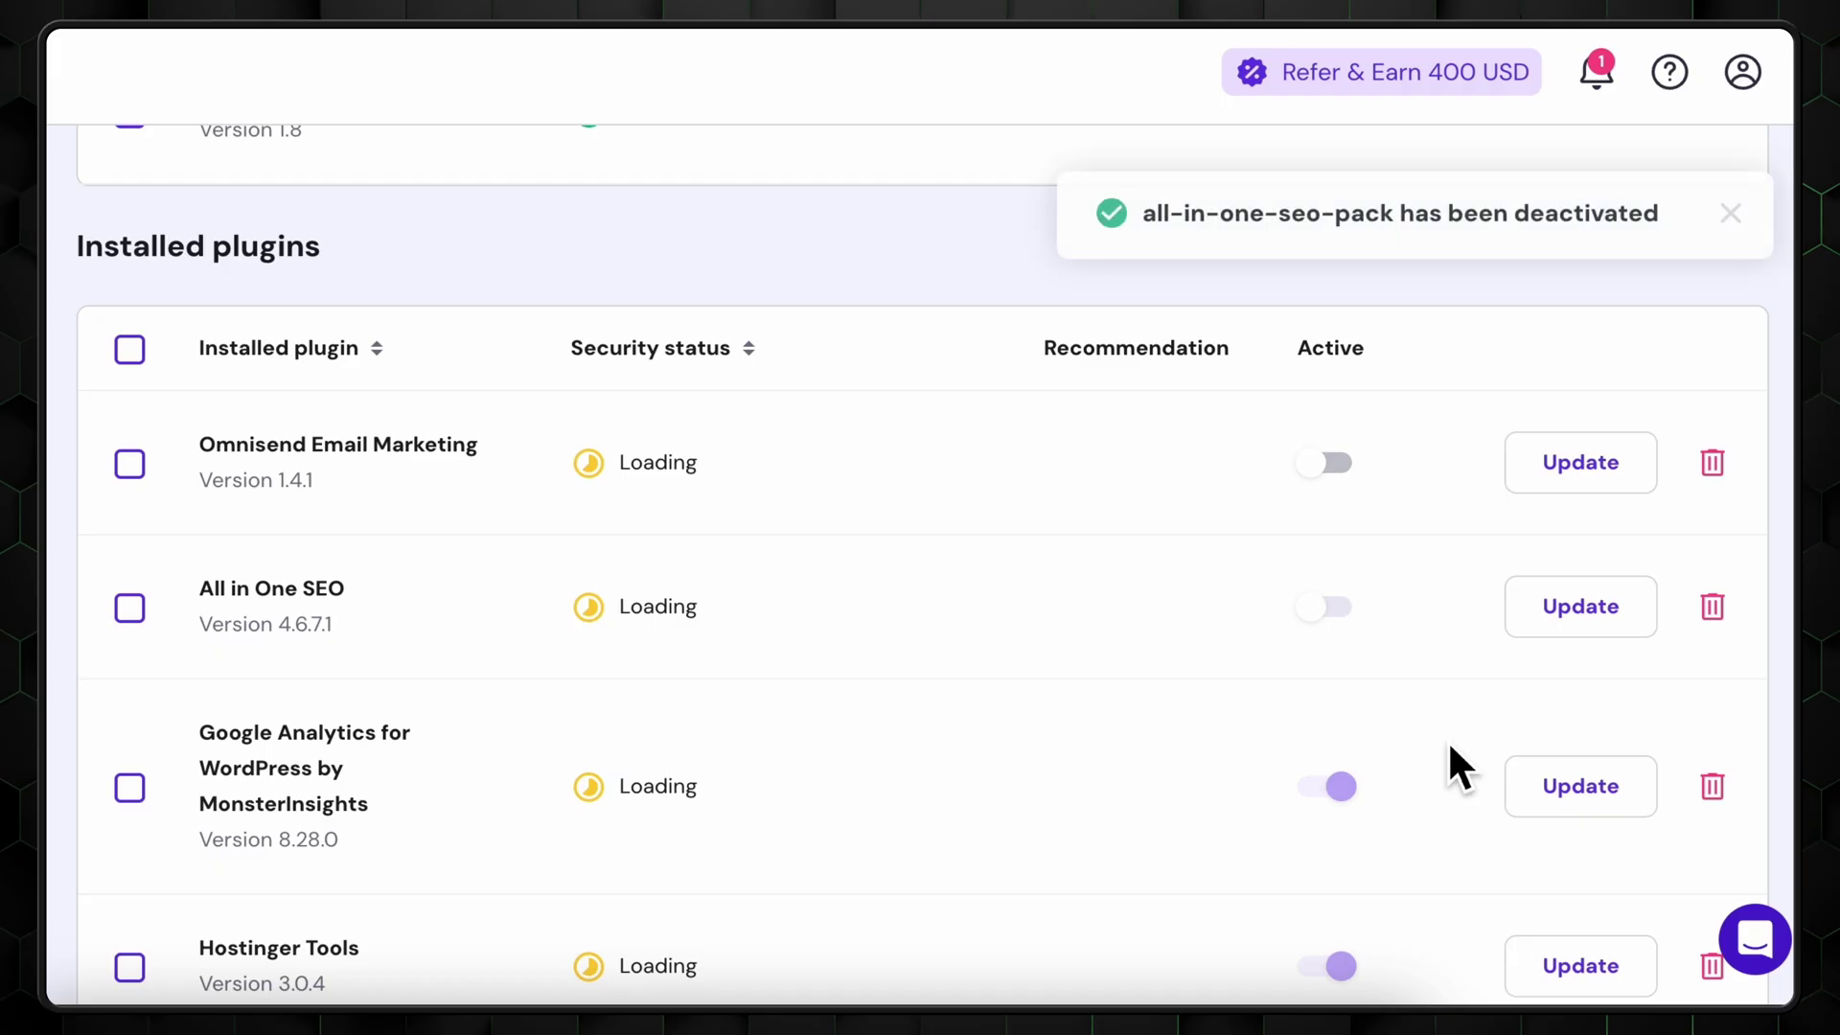
Trash the All in One SEO plugin row and confirm the deletion.
left_click(1715, 606)
left_click(1045, 599)
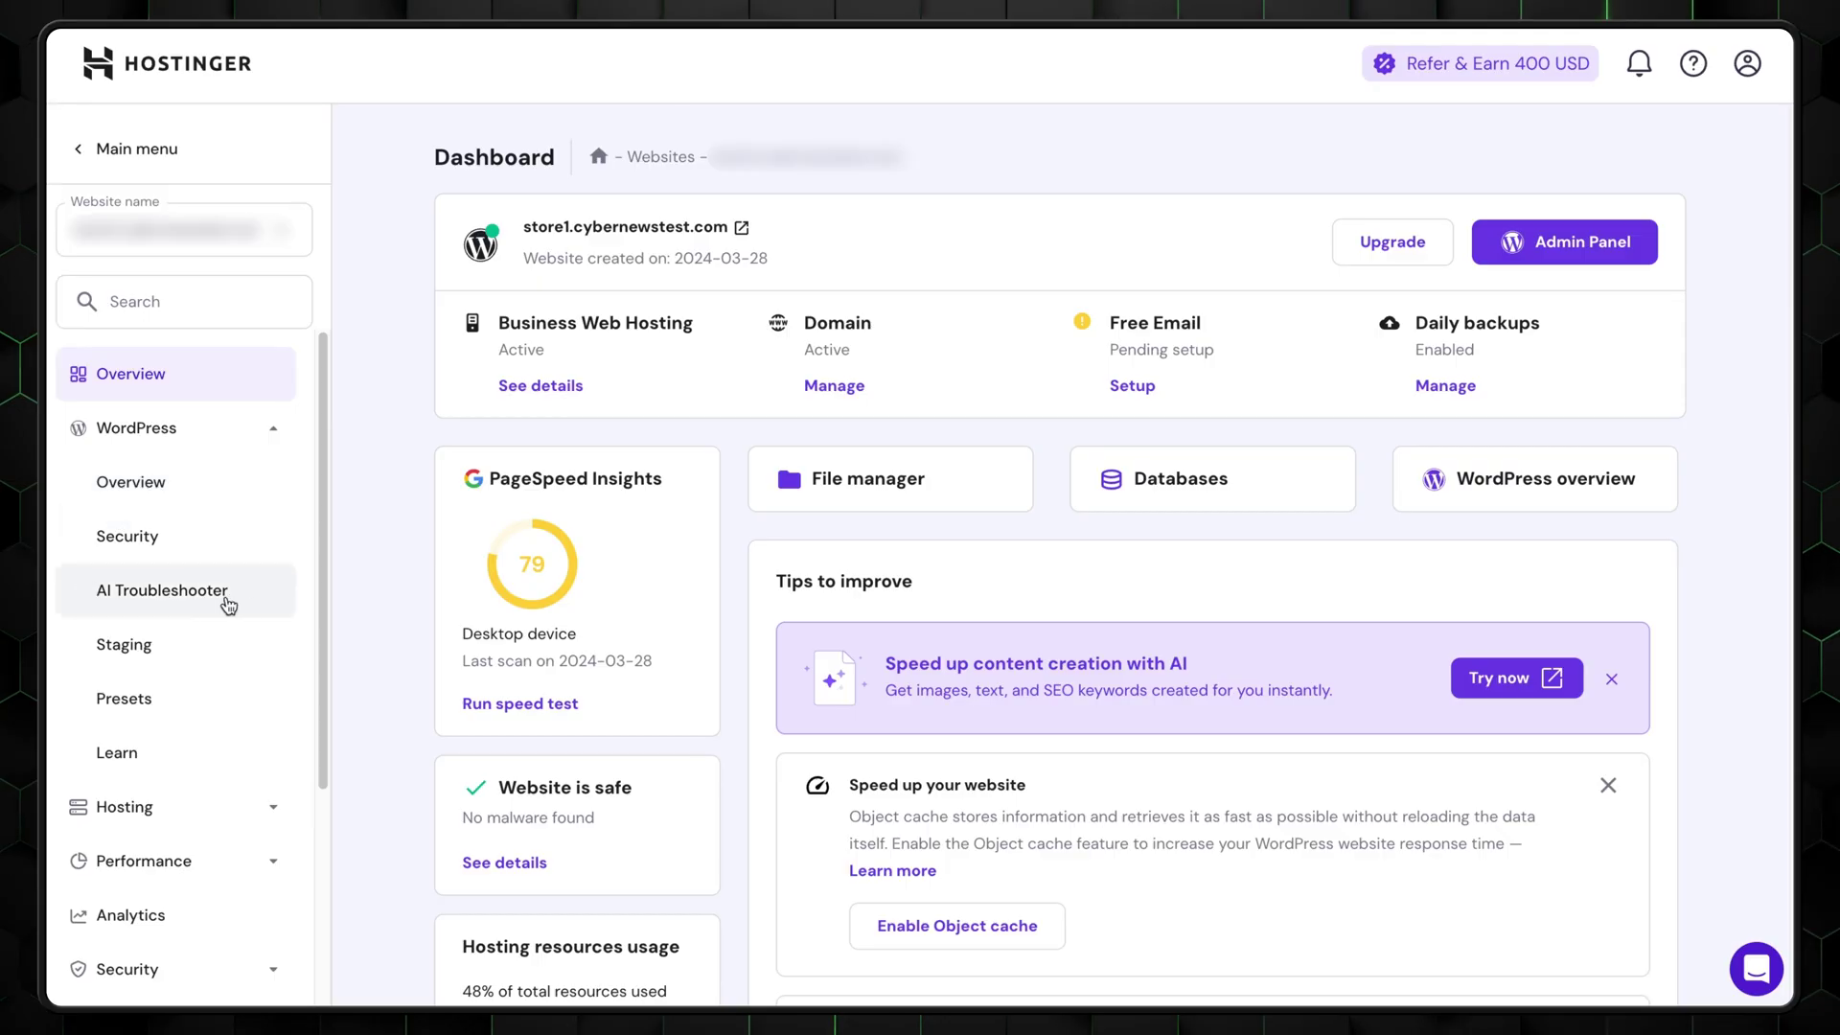
Open the AI Troubleshooter to start checking store1.cybernewstest.com for the detected error.
left_click(215, 596)
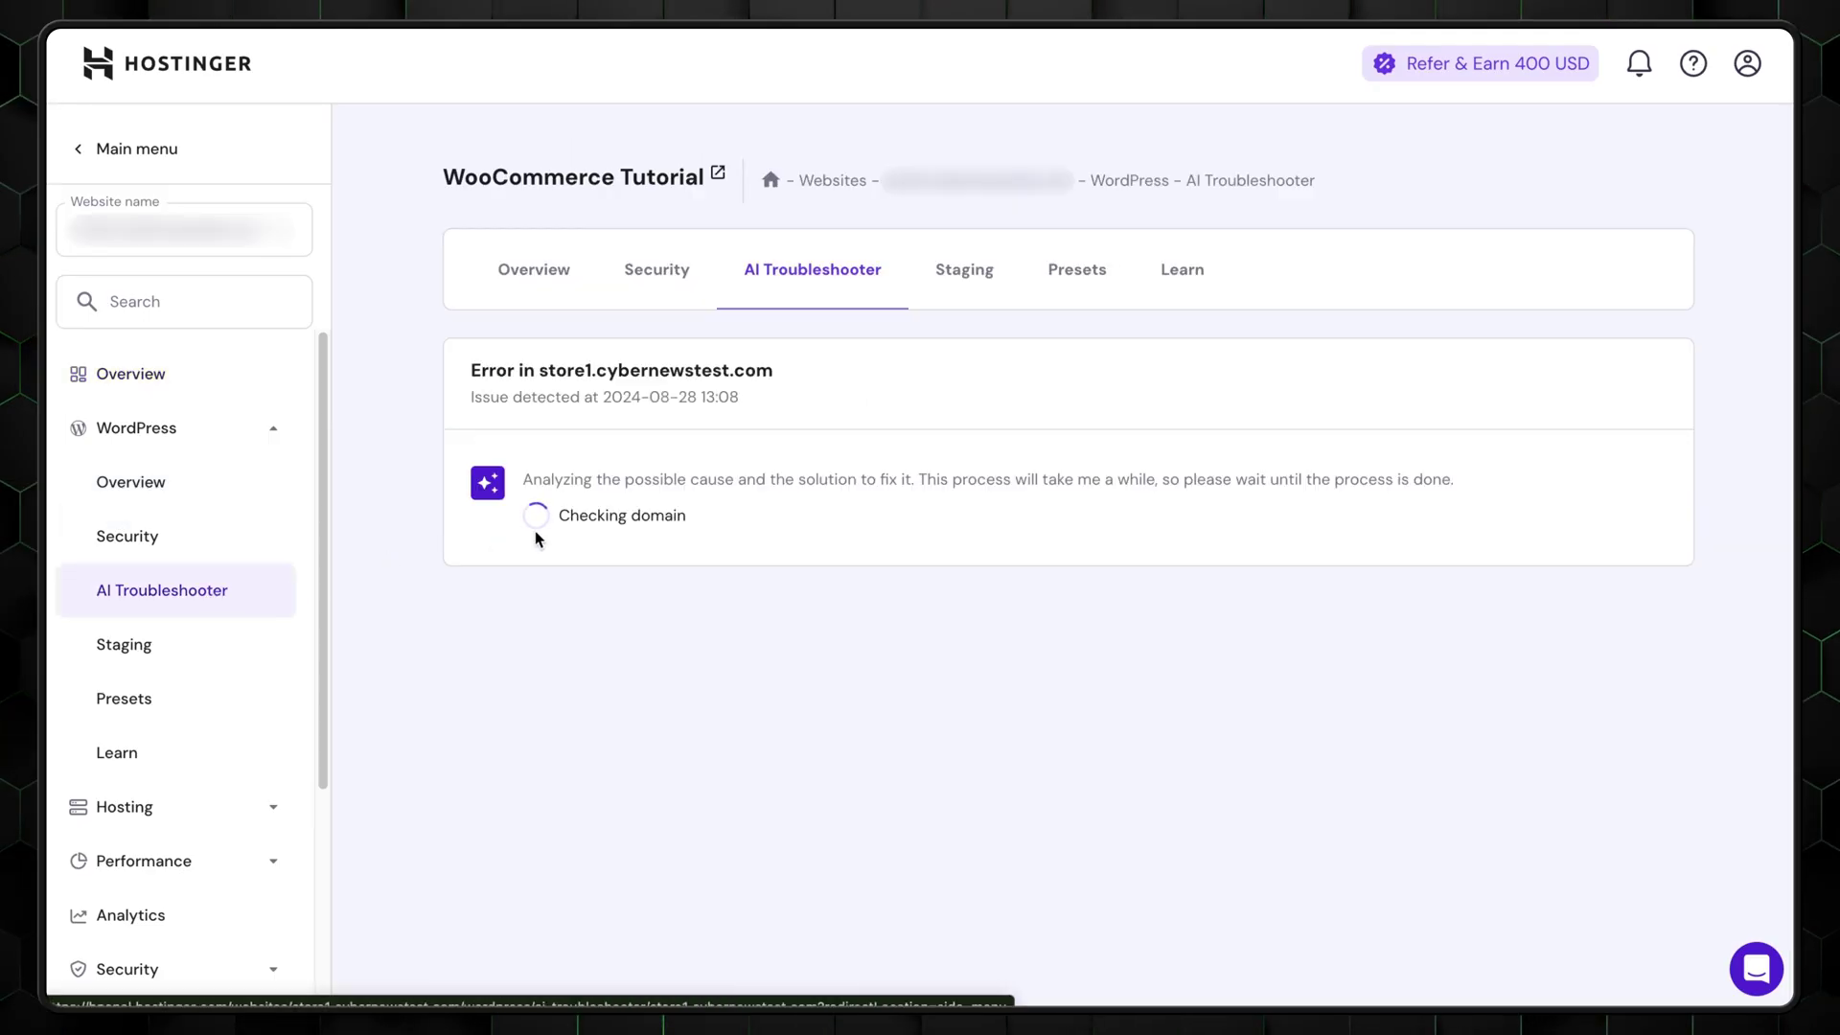